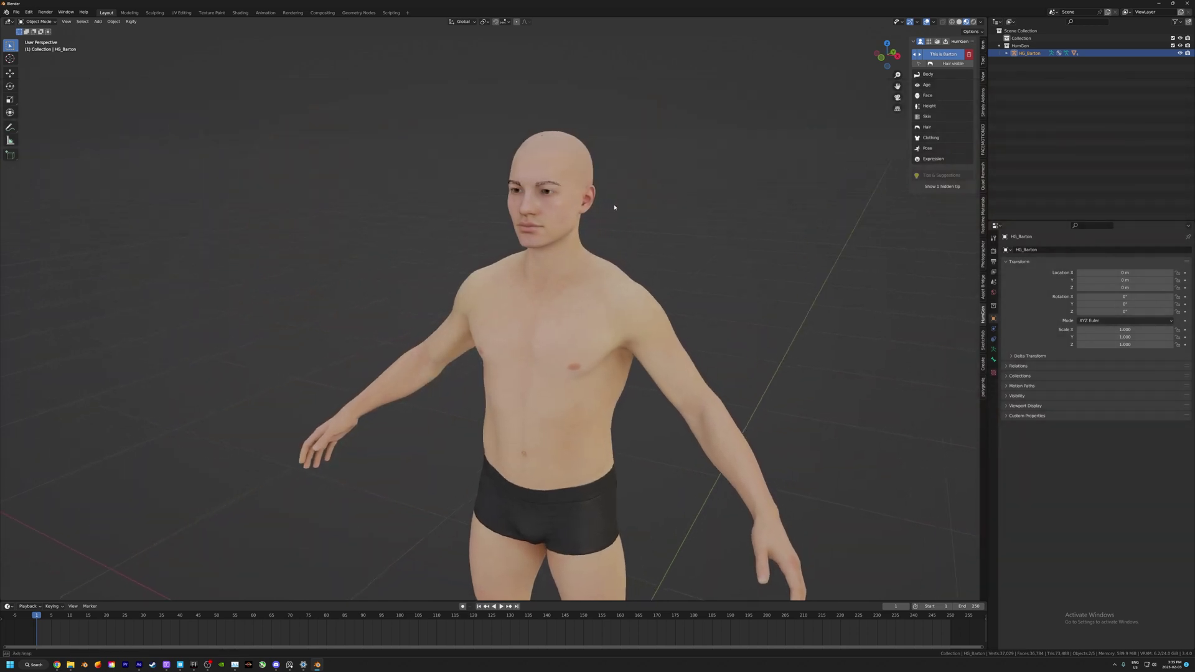
# - Examine the male character's head and face from several angles
pyautogui.scroll(5, 512, 326)
pyautogui.moveTo(511, 326); pyautogui.dragTo(667, 172, button='middle')
pyautogui.moveTo(548, 186); pyautogui.dragTo(683, 248, button='middle')
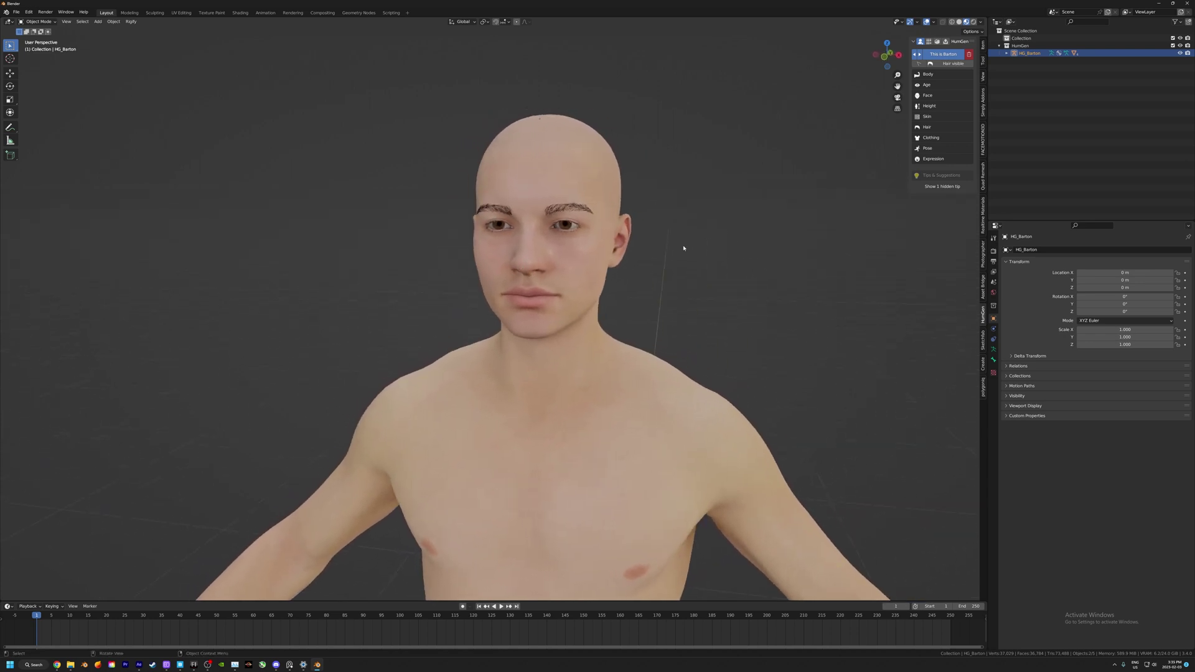
pyautogui.moveTo(597, 164)
pyautogui.mouseDown(button='middle')
pyautogui.moveTo(570, 163)
pyautogui.moveTo(591, 156)
pyautogui.mouseUp(button='middle')
pyautogui.scroll(1, 660, 133)
pyautogui.keyDown('shift'); pyautogui.moveTo(660, 133); pyautogui.dragTo(679, 283, button='middle'); pyautogui.keyUp('shift')
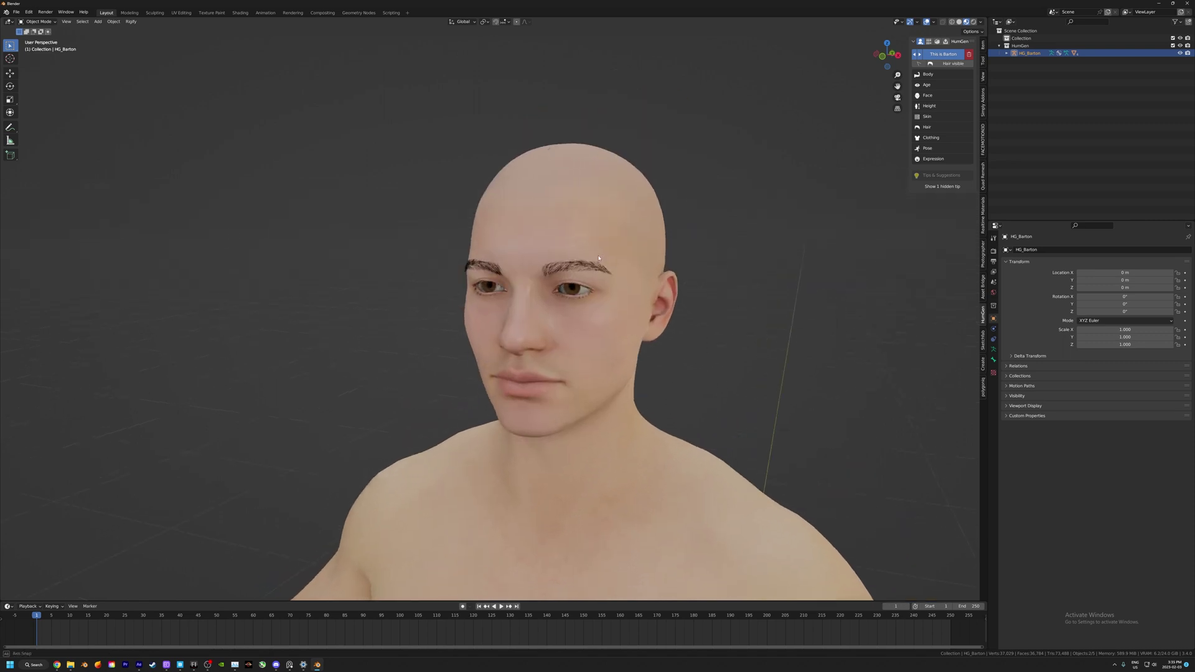
pyautogui.moveTo(546, 323); pyautogui.dragTo(537, 301, button='middle')
# - Remove all eyebrow and eyelash particle hair systems from the character's body mesh
pyautogui.click(993, 261)
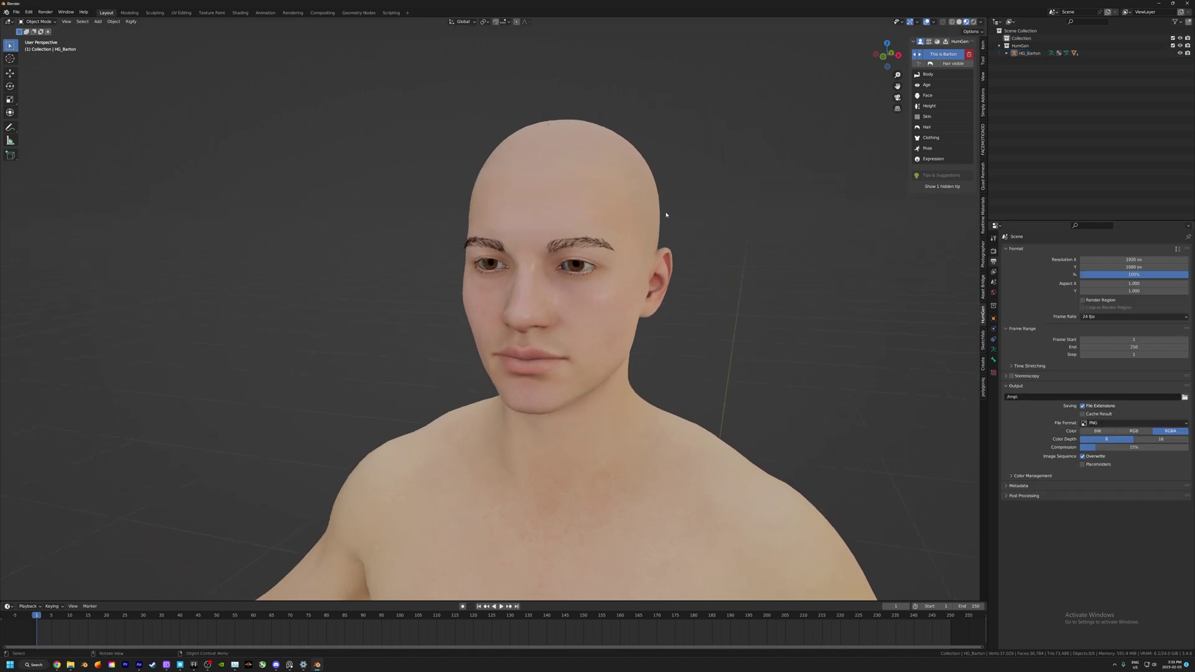
pyautogui.click(625, 339)
pyautogui.click(993, 338)
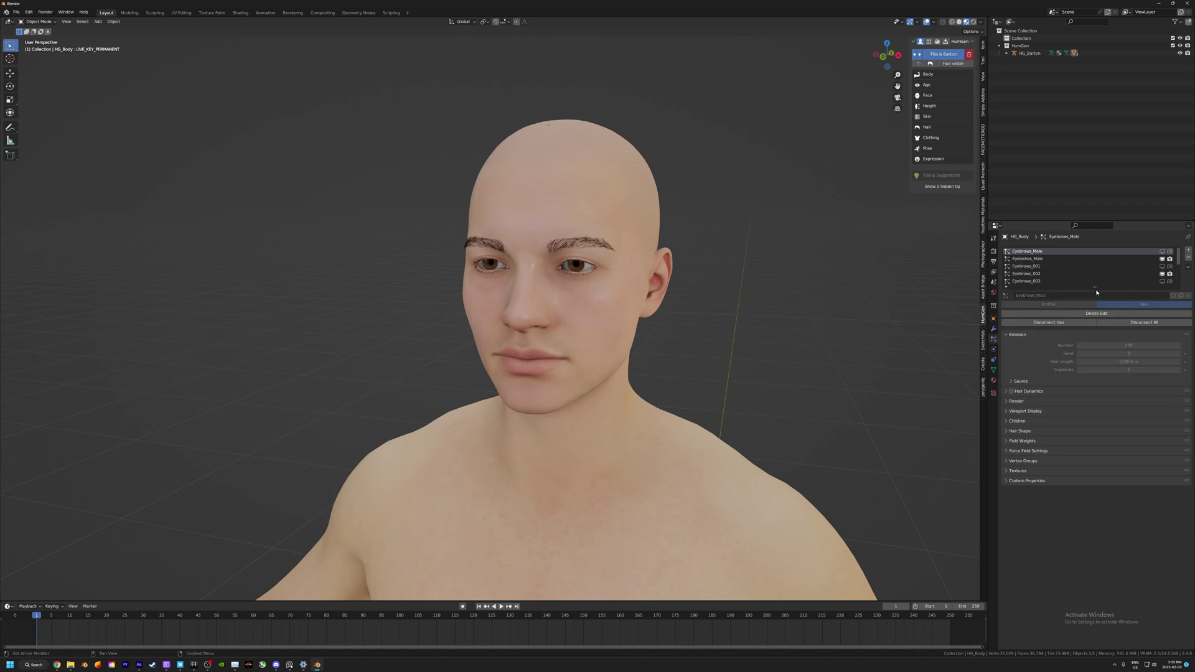
pyautogui.moveTo(1097, 292); pyautogui.dragTo(1097, 337)
pyautogui.click(1189, 259)
pyautogui.click(1188, 259)
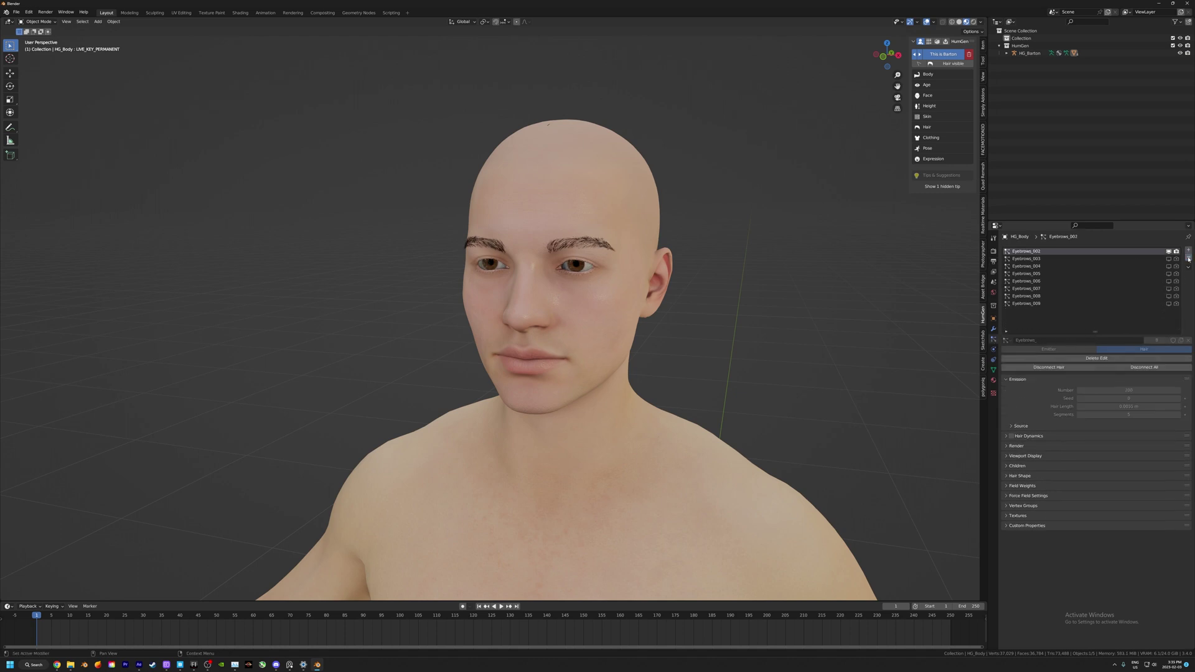
pyautogui.click(1188, 259)
pyautogui.click(1189, 259)
pyautogui.click(1188, 259)
# - Examine the face up close and open the main settings of the character's skin
pyautogui.moveTo(650, 285); pyautogui.dragTo(601, 287, button='middle')
pyautogui.scroll(1, 608, 272)
pyautogui.scroll(2, 600, 286)
pyautogui.moveTo(608, 230); pyautogui.dragTo(579, 223, button='middle')
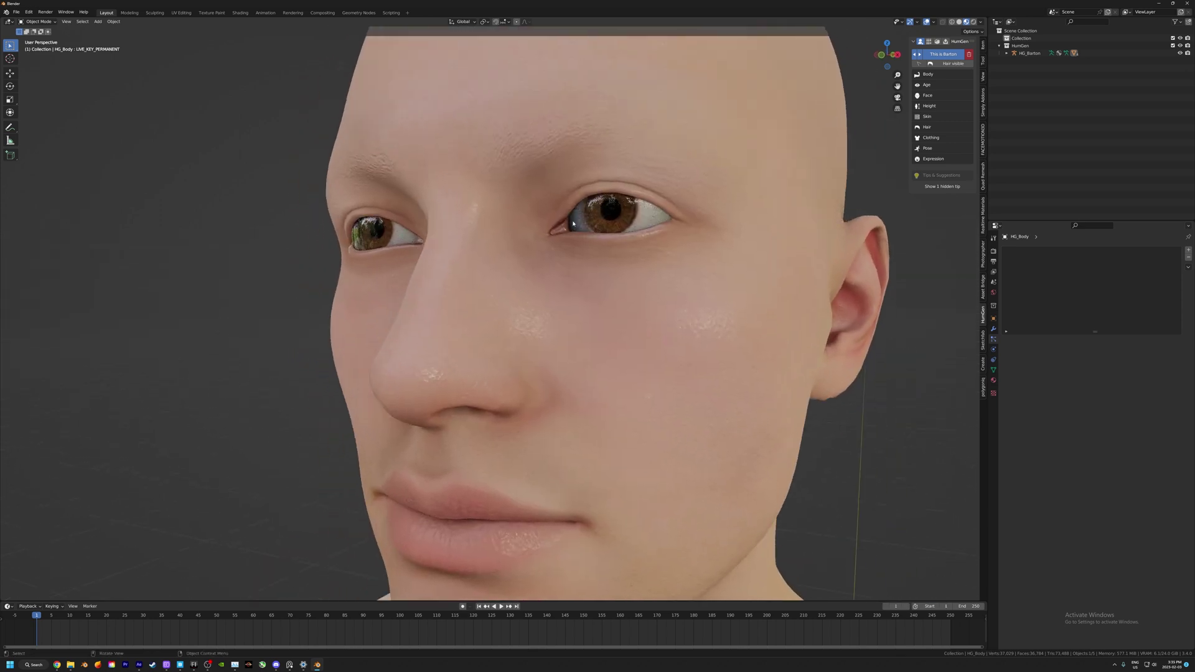
pyautogui.moveTo(634, 202); pyautogui.dragTo(591, 224, button='middle')
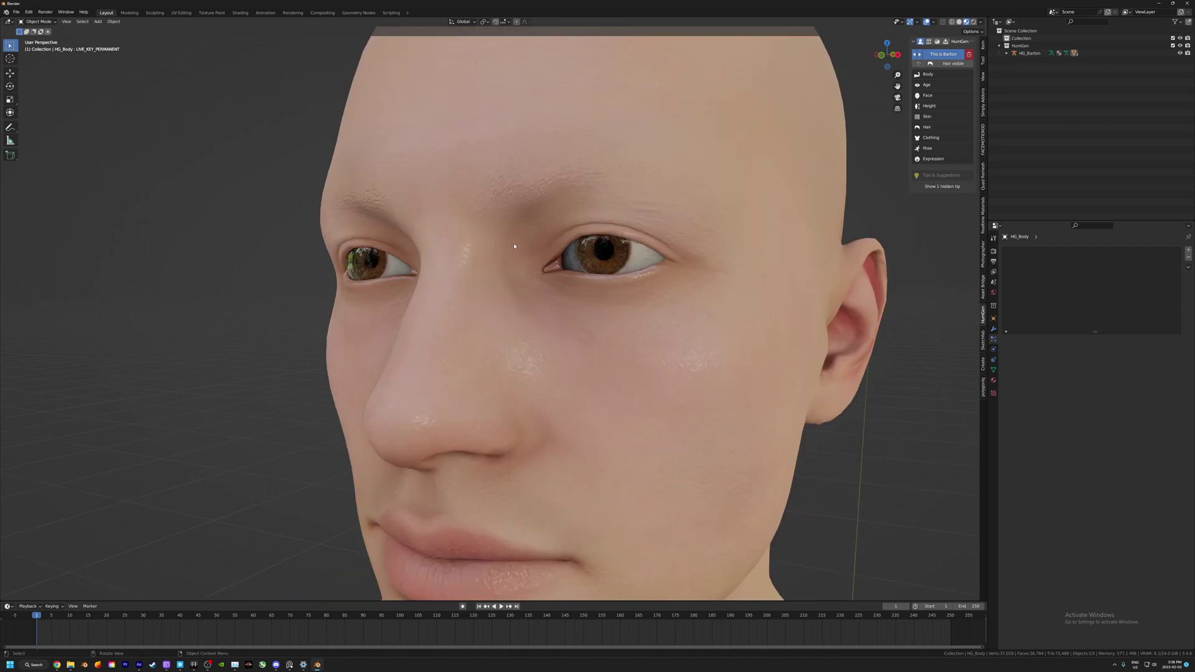
pyautogui.click(927, 116)
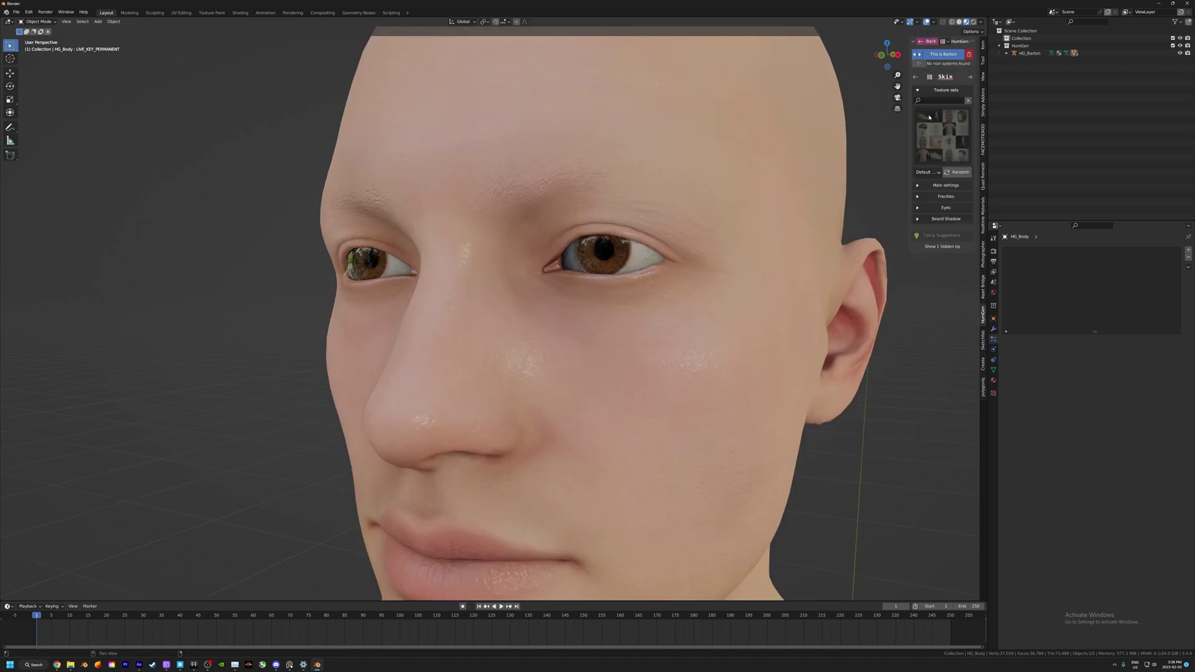
pyautogui.click(930, 185)
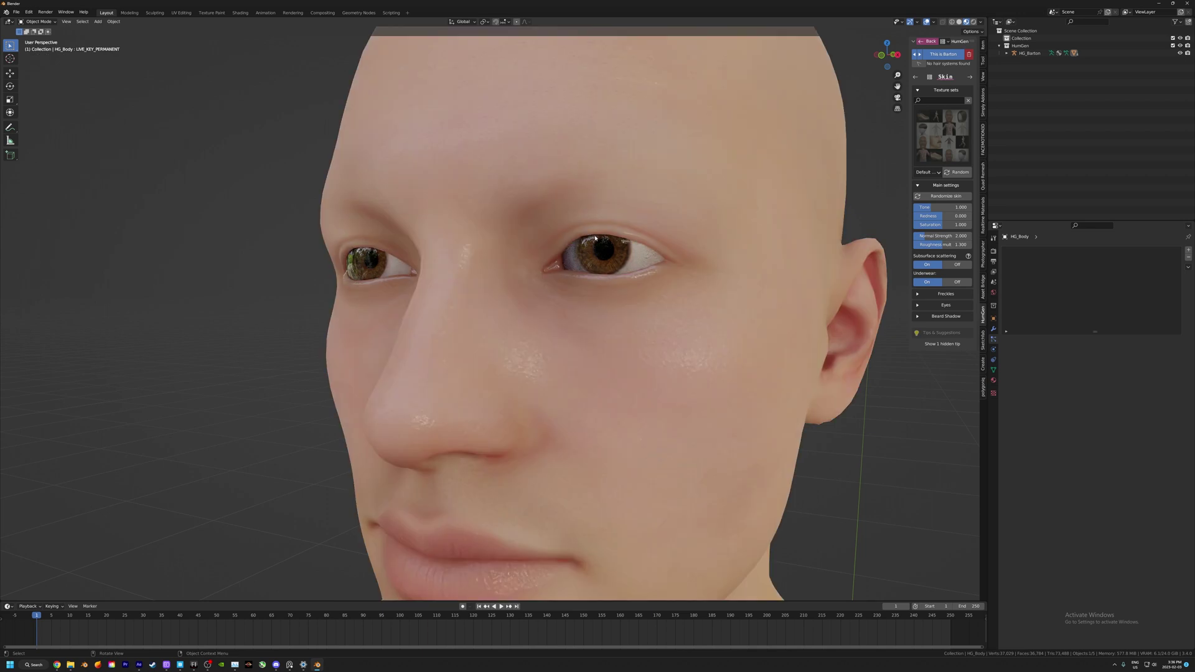
# - Add an Empty Hair curves object to the character's body mesh
pyautogui.scroll(-4, 595, 238)
pyautogui.scroll(2, 599, 261)
pyautogui.moveTo(548, 263)
pyautogui.mouseDown(button='middle')
pyautogui.moveTo(567, 264)
pyautogui.moveTo(548, 268)
pyautogui.mouseUp(button='middle')
pyautogui.scroll(-2, 548, 268)
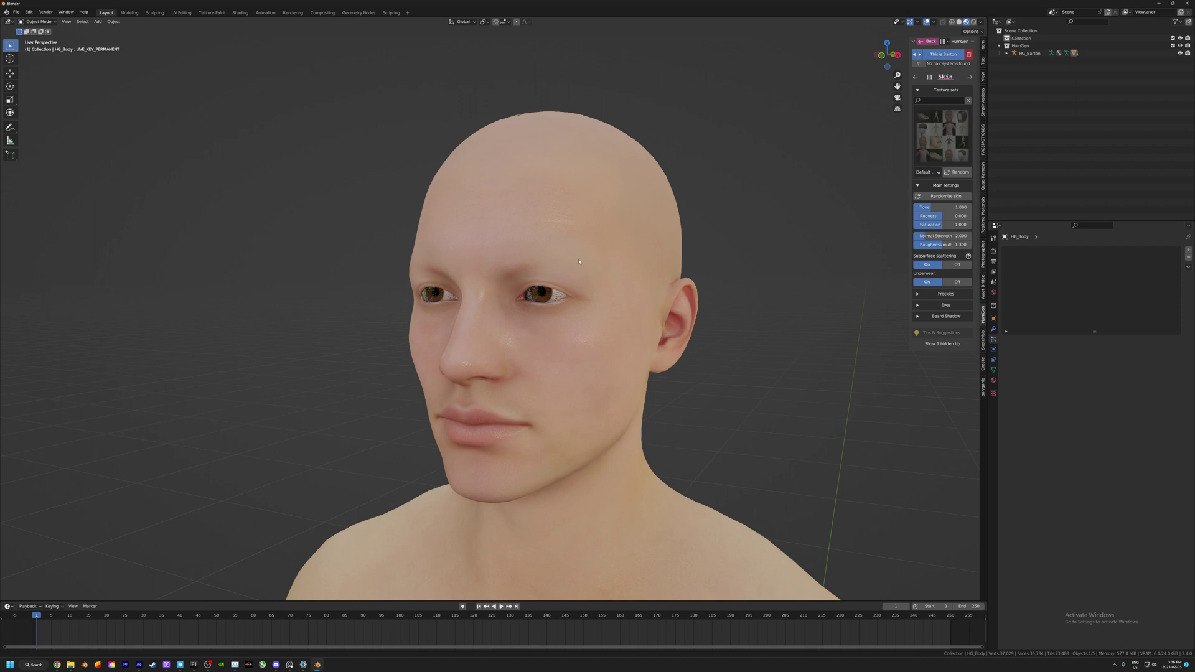
pyautogui.keyDown('shift'); pyautogui.moveTo(548, 191); pyautogui.dragTo(532, 183, button='middle'); pyautogui.keyUp('shift')
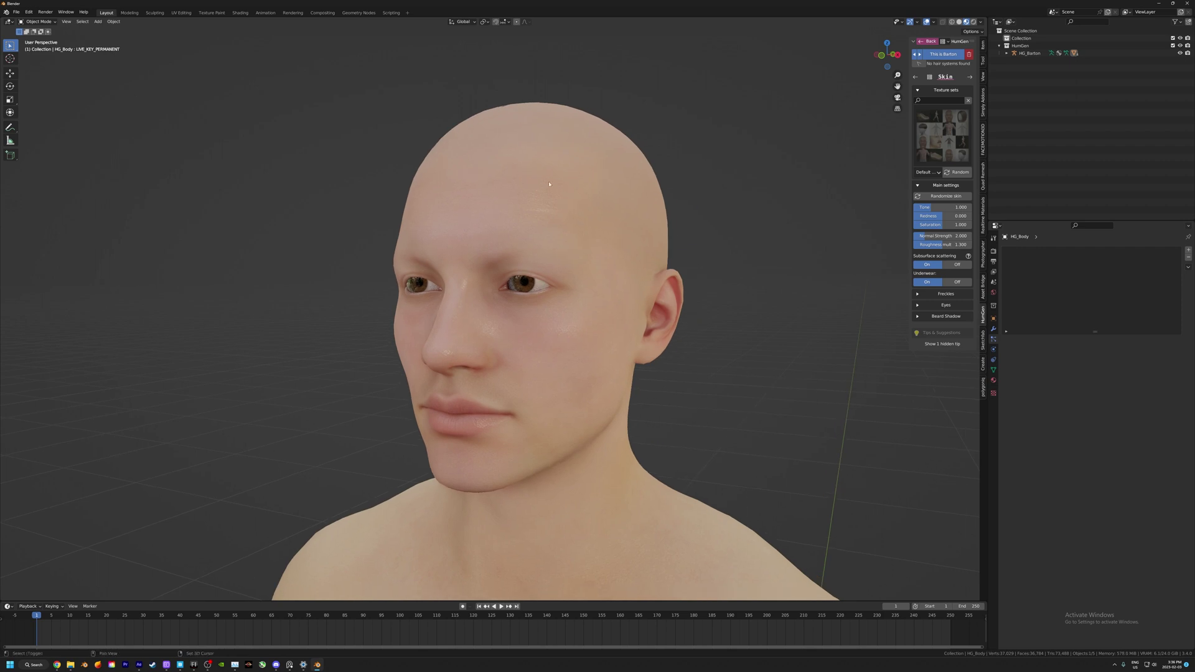
pyautogui.hotkey('shift', 'a')
pyautogui.moveTo(549, 184)
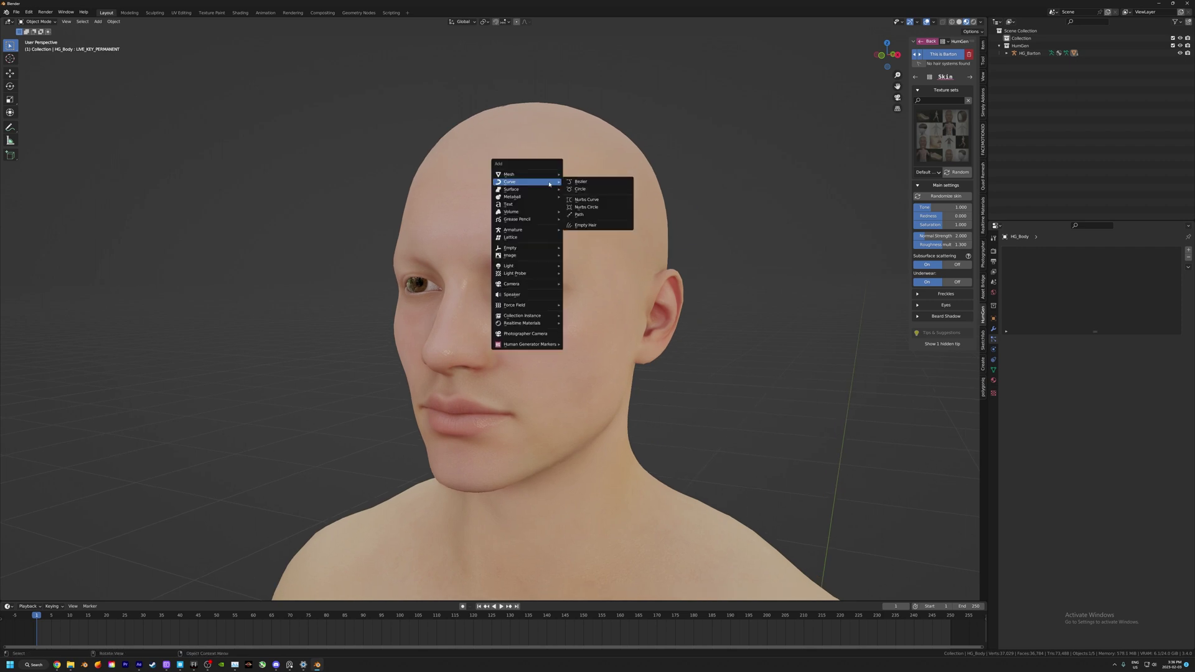
pyautogui.click(585, 225)
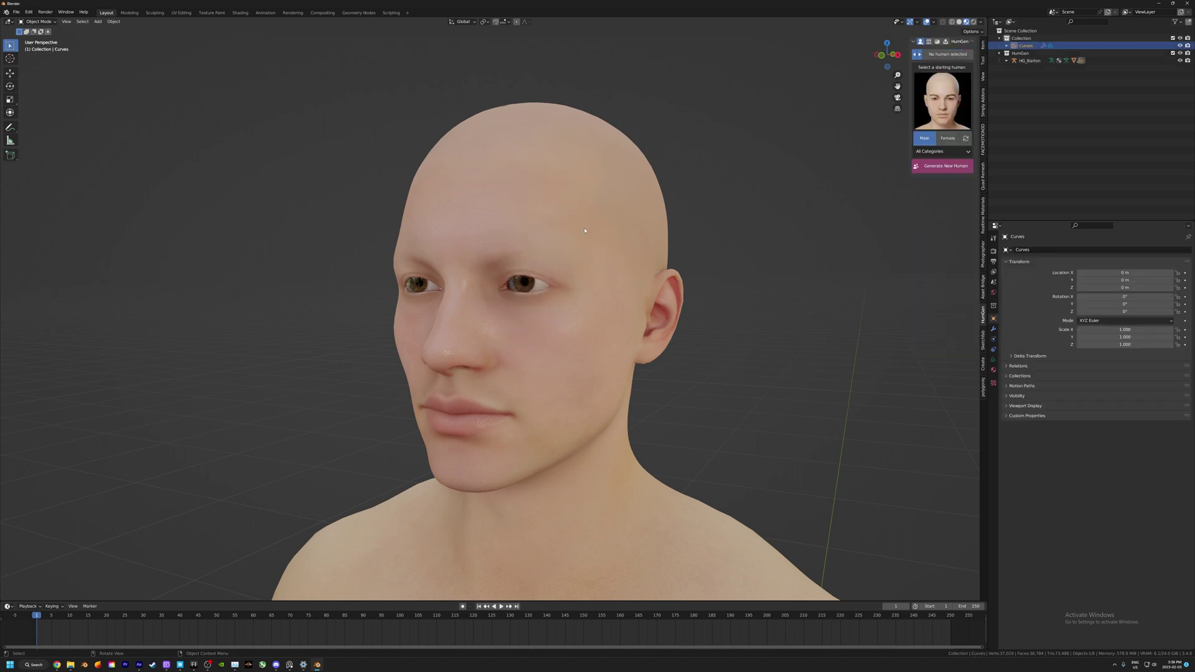
# - Move the new curves object into a new collection named Hair and rename the object Beard 1
pyautogui.press('m')
pyautogui.click(1027, 47)
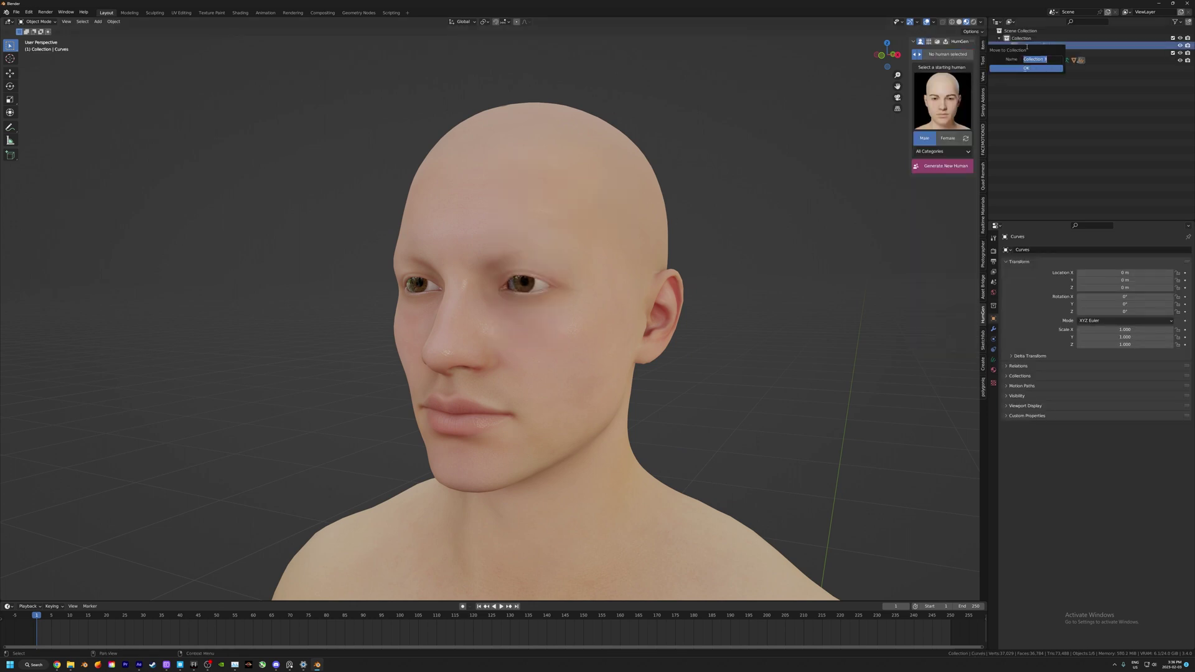
pyautogui.write('Hair')
pyautogui.click(1028, 68)
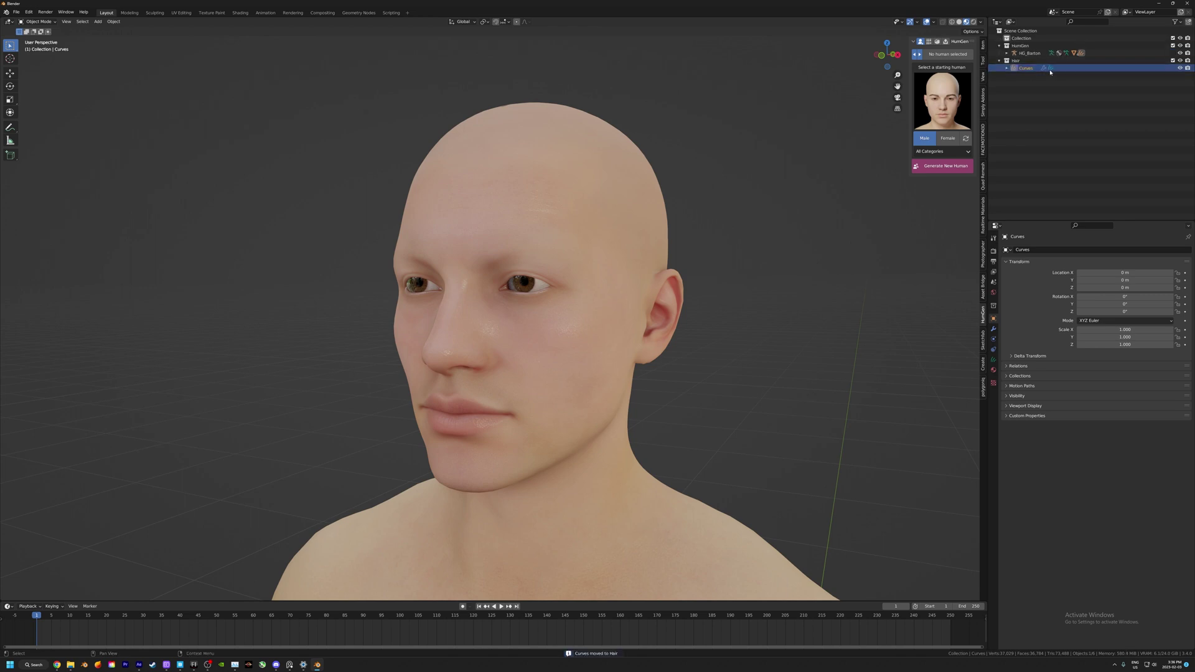
pyautogui.doubleClick(1027, 68)
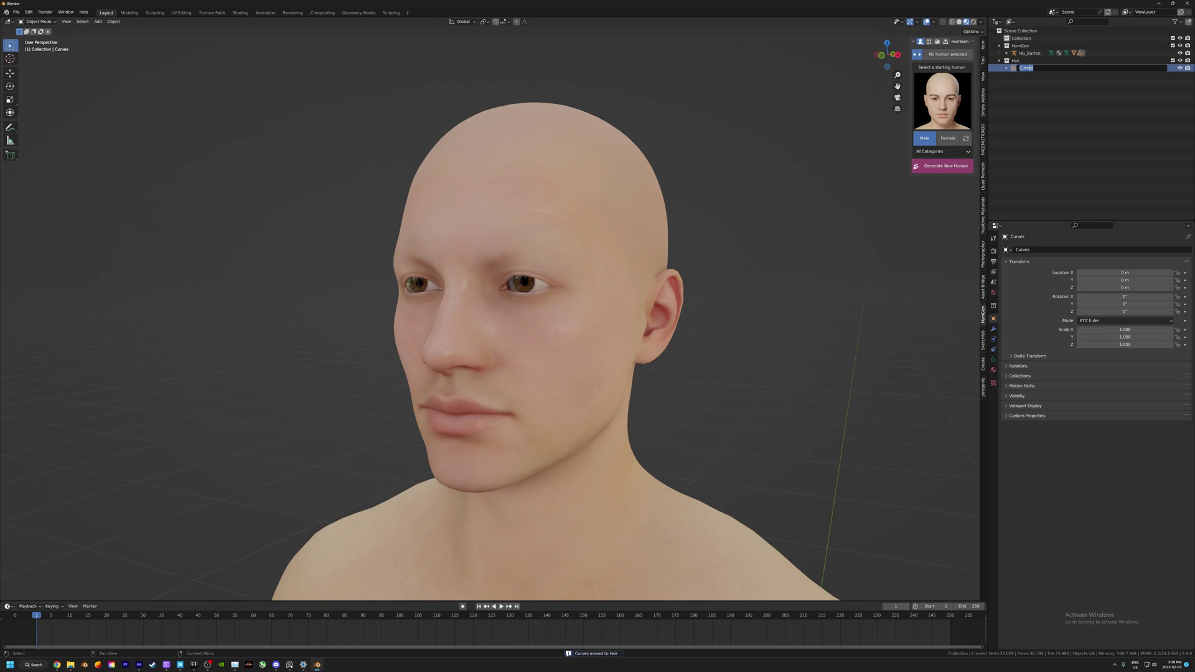
pyautogui.write('Beard 1')
pyautogui.press('Return')
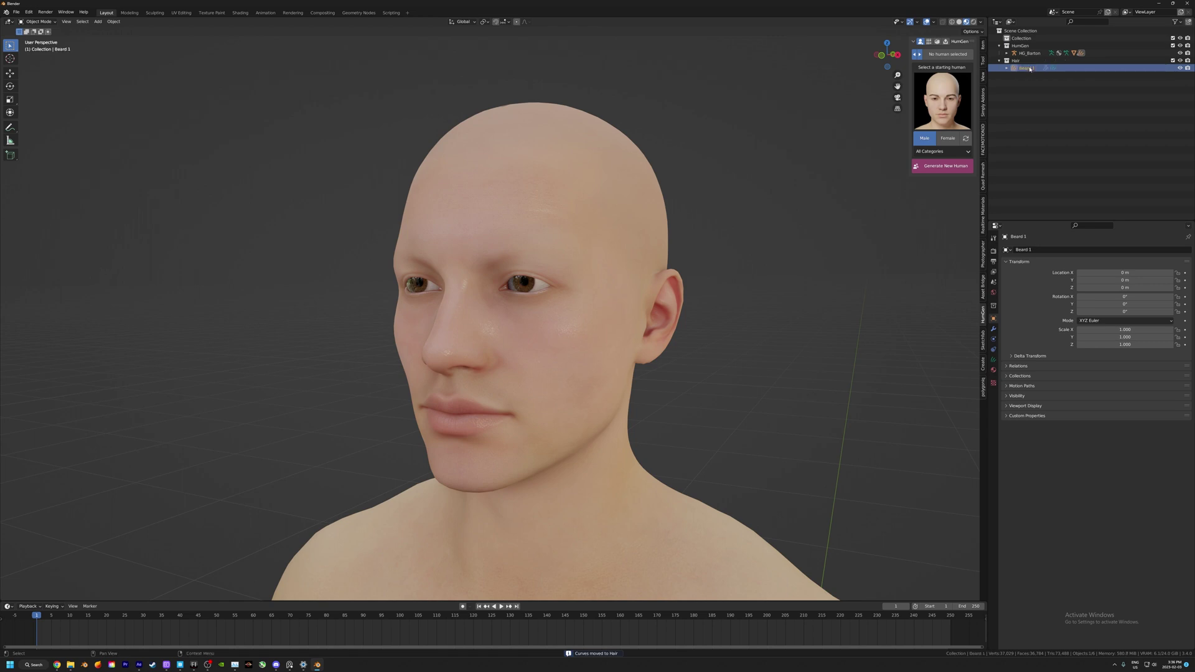
# - Enter Sculpt Mode on Beard 1 and activate the Add brush with X symmetry
pyautogui.moveTo(659, 317); pyautogui.dragTo(695, 244, button='middle')
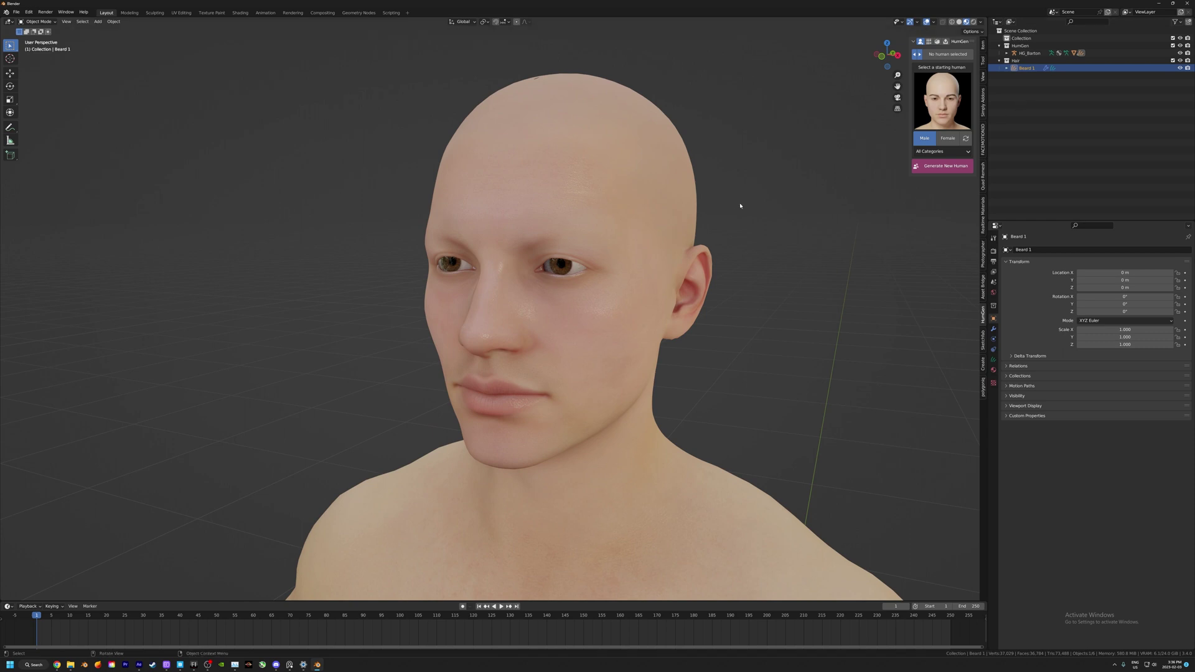
pyautogui.moveTo(736, 206); pyautogui.dragTo(745, 206, button='middle')
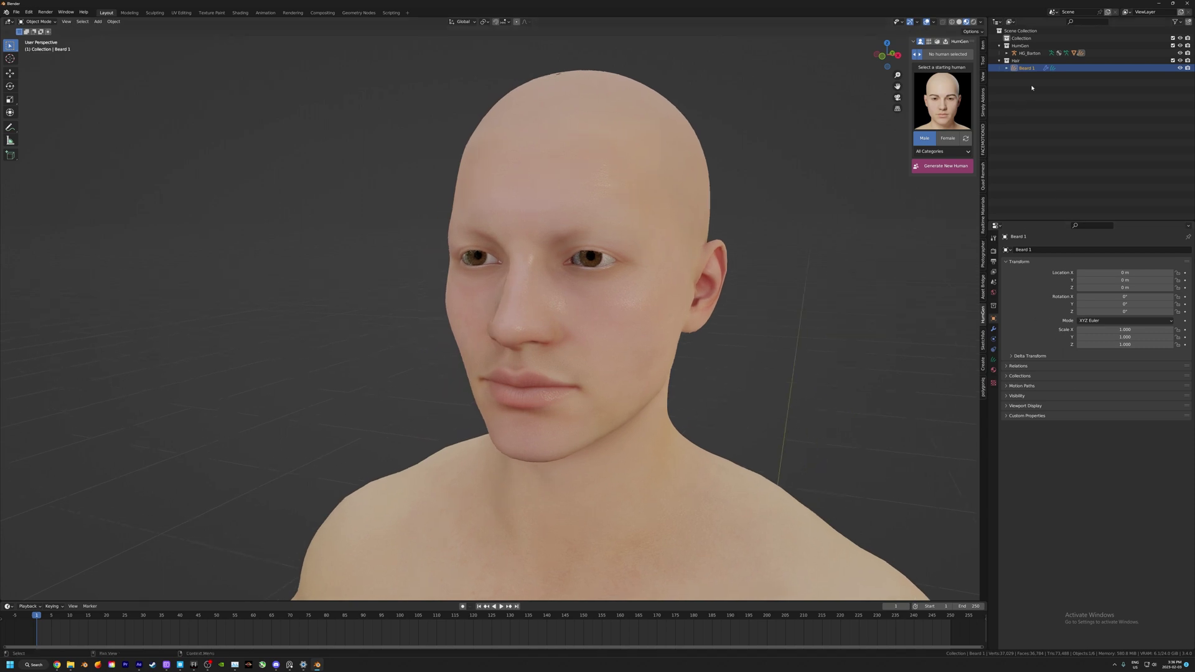
pyautogui.moveTo(716, 180); pyautogui.dragTo(541, 189, button='middle')
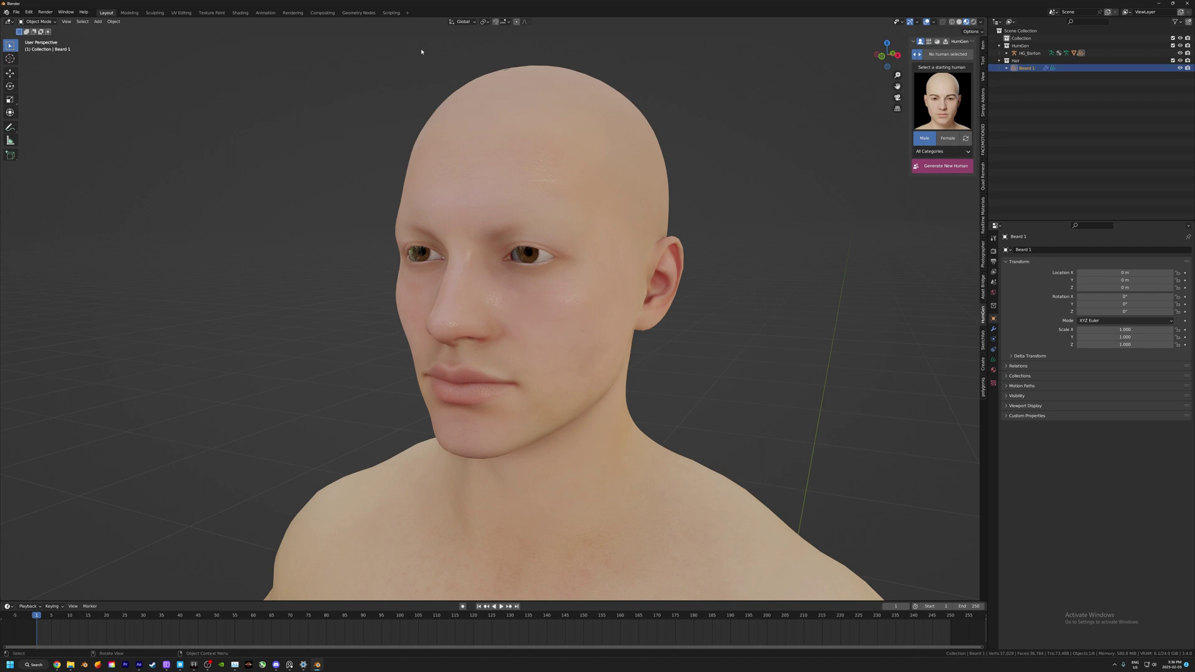
pyautogui.click(37, 22)
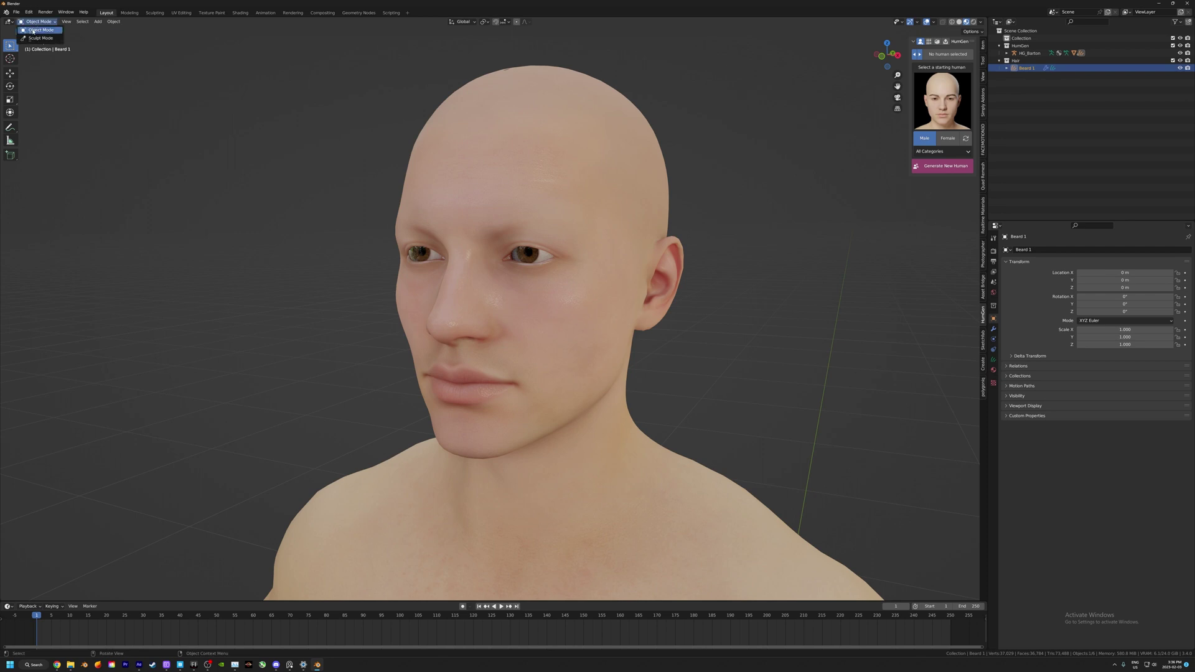
pyautogui.click(39, 38)
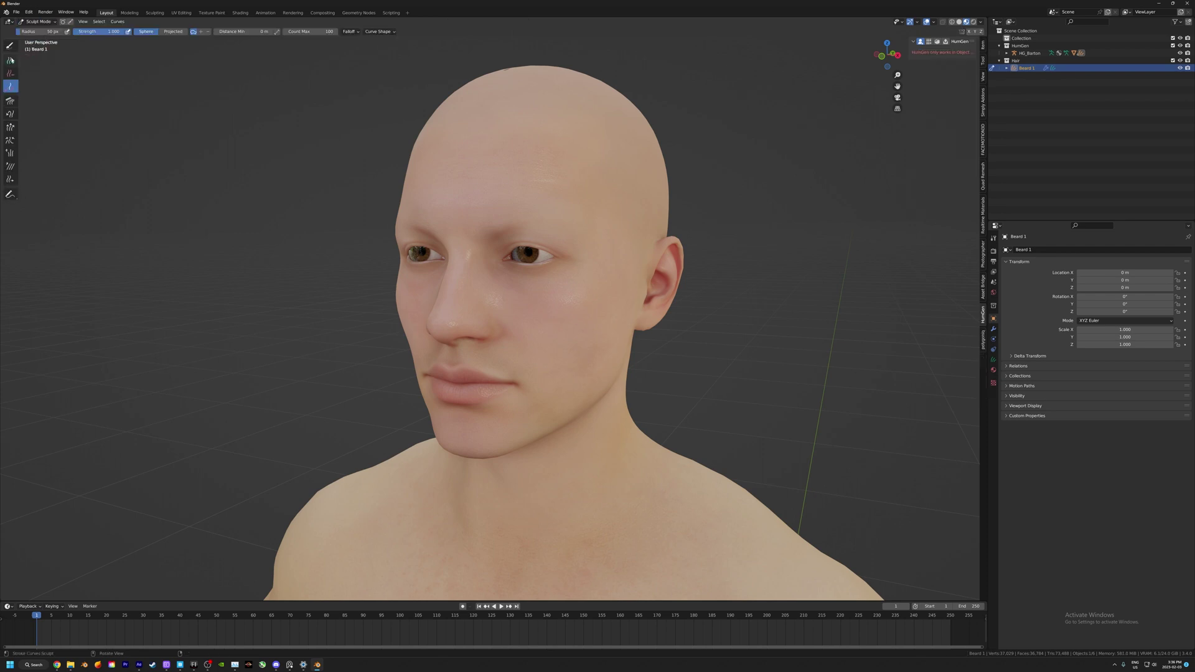
pyautogui.click(11, 60)
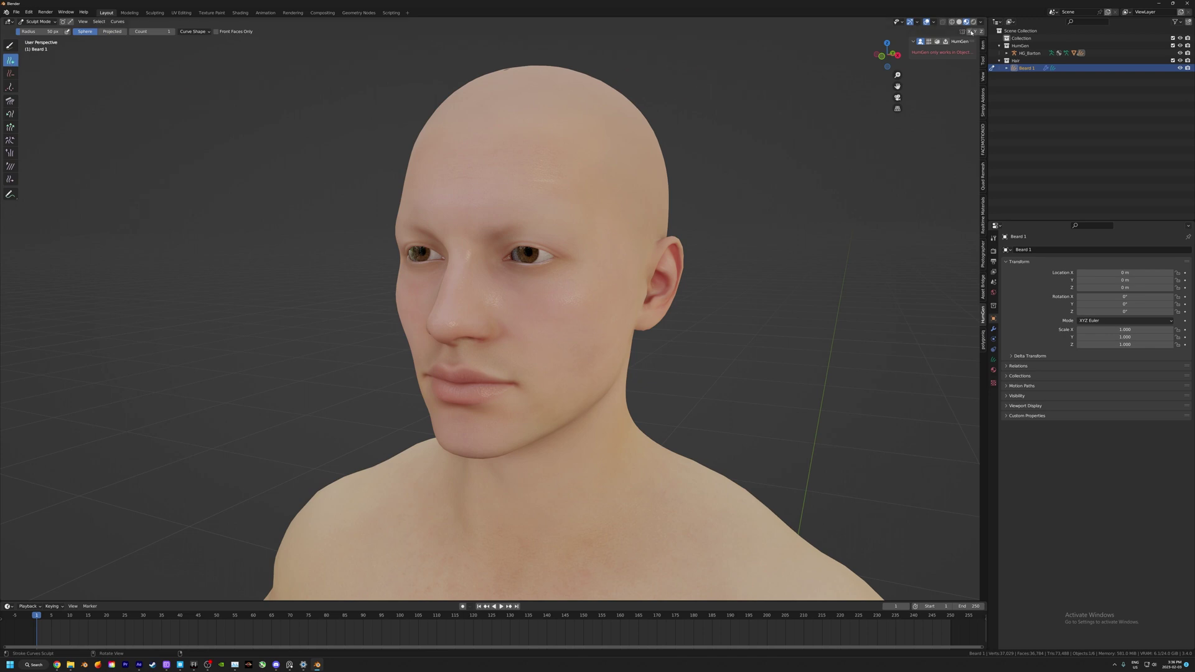
# - Paint a strip of hair curves along the jaw with the Add brush
pyautogui.moveTo(629, 152); pyautogui.dragTo(606, 278, button='middle')
pyautogui.moveTo(607, 278); pyautogui.dragTo(576, 315)
pyautogui.moveTo(577, 314)
pyautogui.mouseDown(button='middle')
pyautogui.moveTo(672, 316)
pyautogui.moveTo(594, 317)
pyautogui.moveTo(586, 256)
pyautogui.mouseUp(button='middle')
pyautogui.scroll(-4, 595, 318)
pyautogui.moveTo(692, 273); pyautogui.dragTo(598, 283, button='middle')
pyautogui.scroll(1, 633, 288)
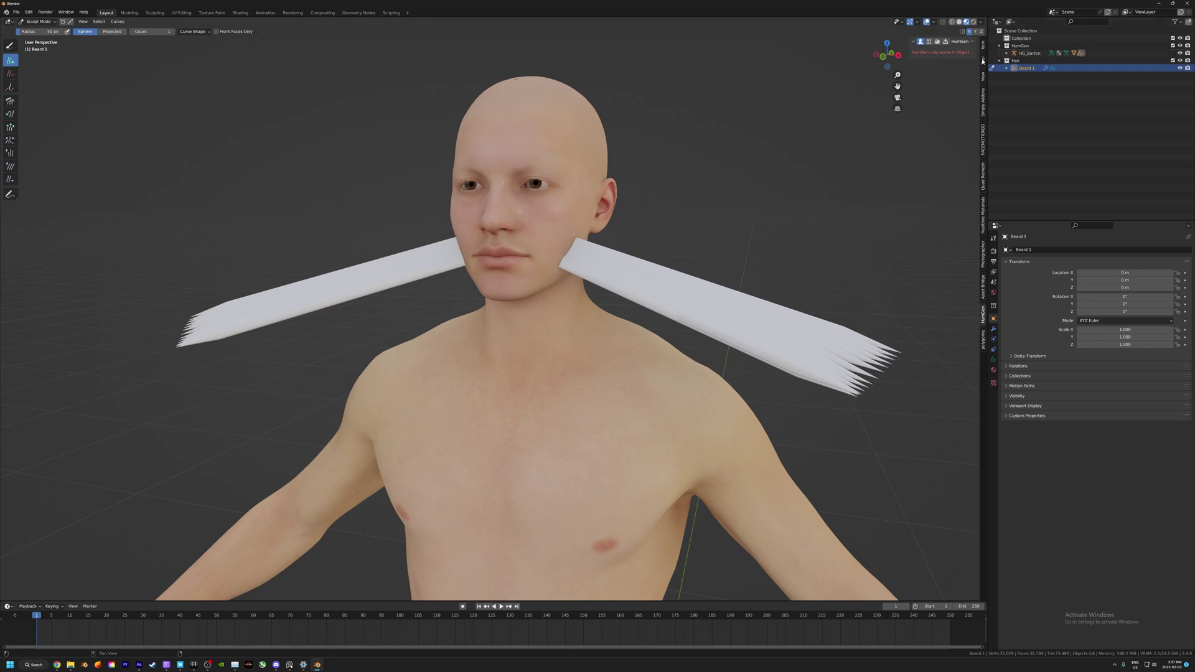
# - Delete the painted hair curves from both sides of the jaw with the Delete brush
pyautogui.click(983, 60)
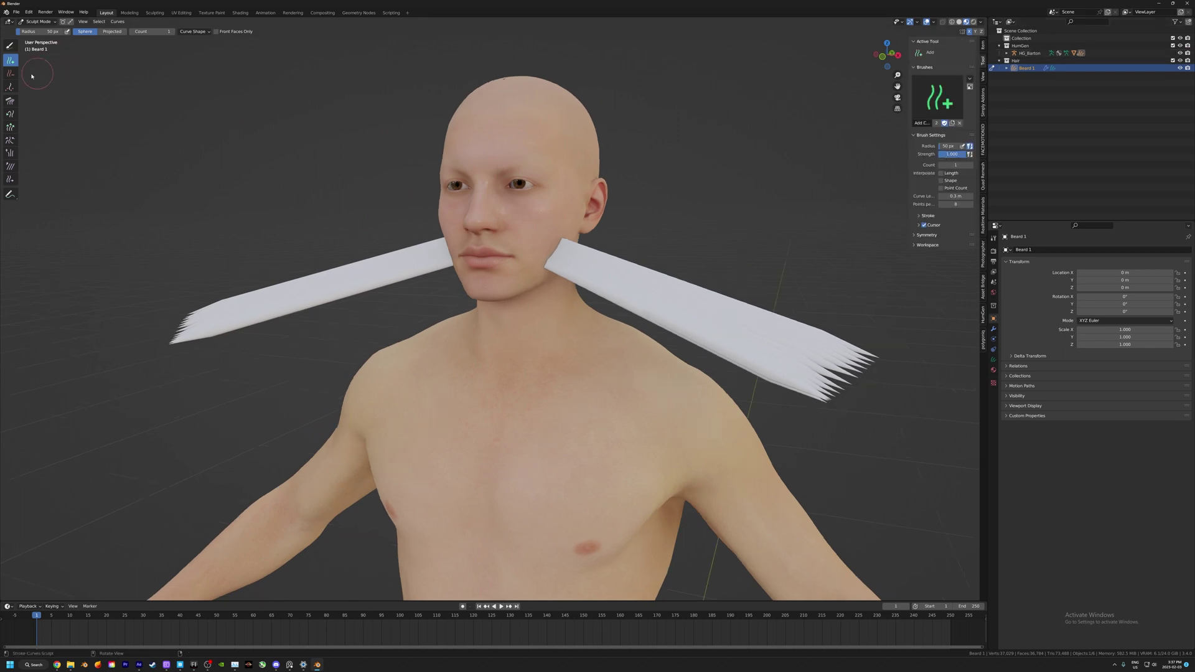
pyautogui.click(12, 74)
pyautogui.click(12, 74)
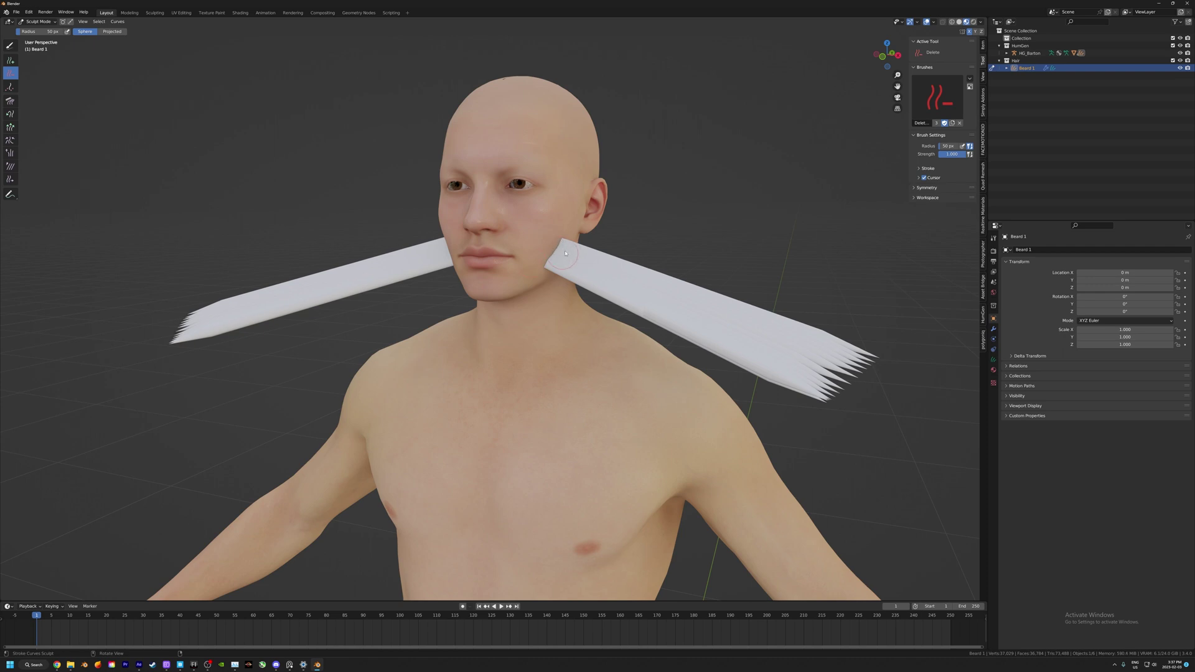
pyautogui.moveTo(565, 253); pyautogui.dragTo(549, 271)
# - Set the Add brush's curve length to 0.04 m and paint a short strip of hair along the jaw
pyautogui.click(10, 61)
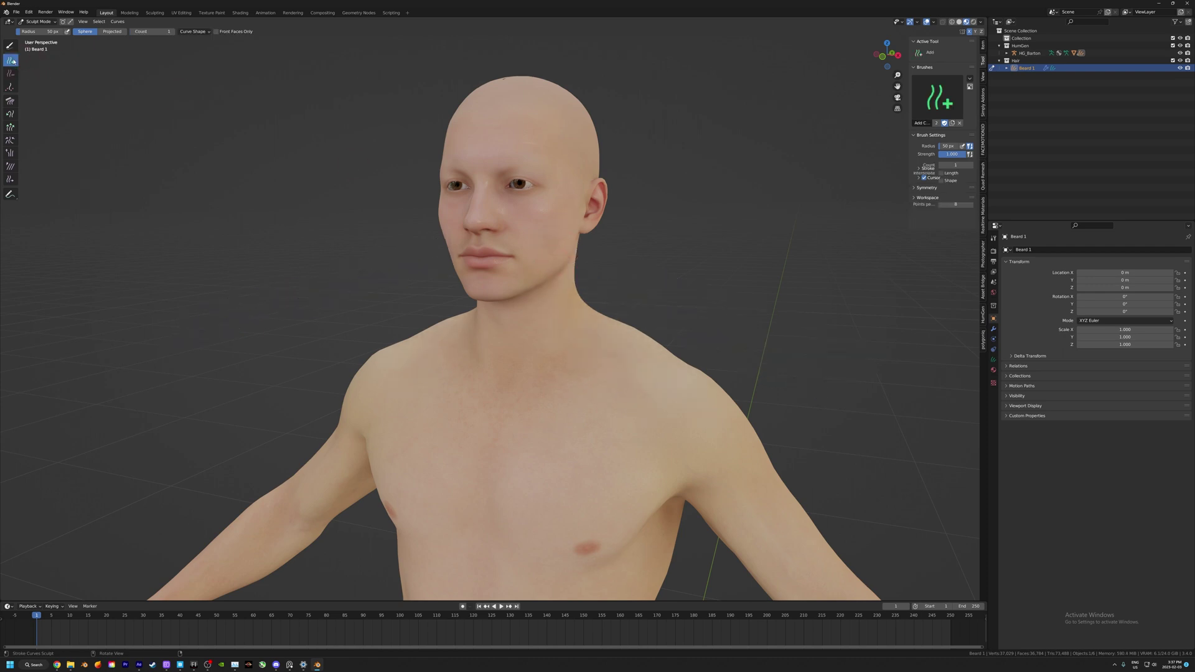
pyautogui.scroll(2, 526, 248)
pyautogui.keyDown('shift'); pyautogui.moveTo(526, 247); pyautogui.dragTo(509, 305, button='middle'); pyautogui.keyUp('shift')
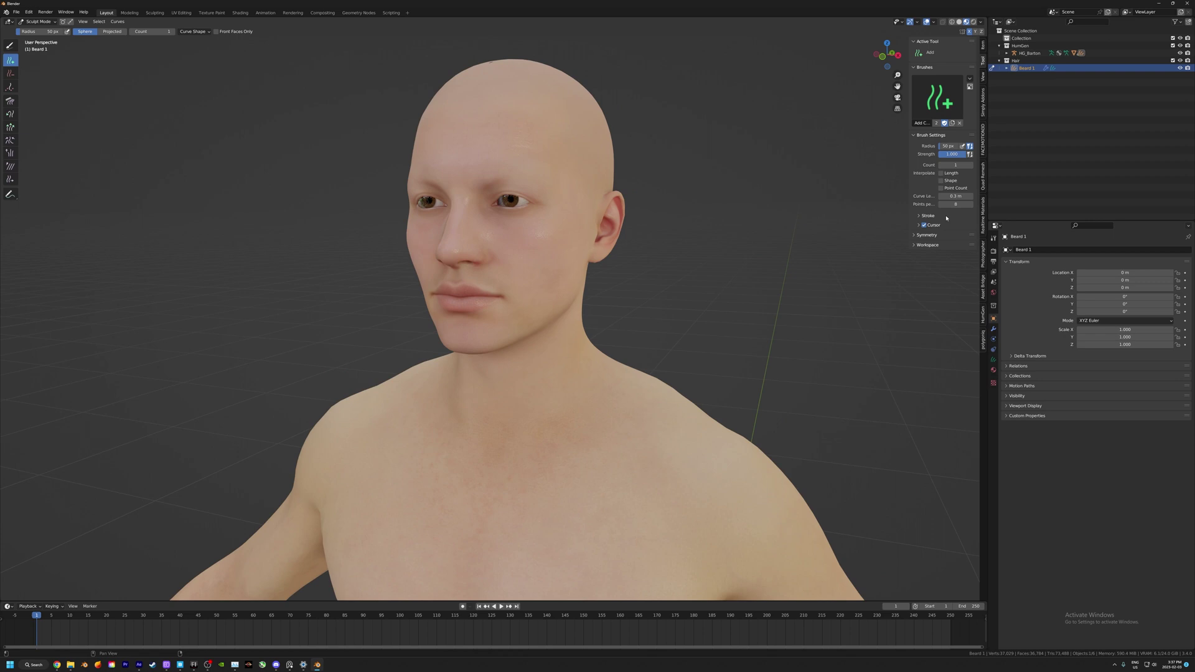
pyautogui.click(952, 196)
pyautogui.write('.14')
pyautogui.press('Return')
pyautogui.moveTo(559, 296)
pyautogui.mouseDown()
pyautogui.moveTo(573, 308)
pyautogui.moveTo(557, 333)
pyautogui.mouseUp()
pyautogui.scroll(5, 581, 297)
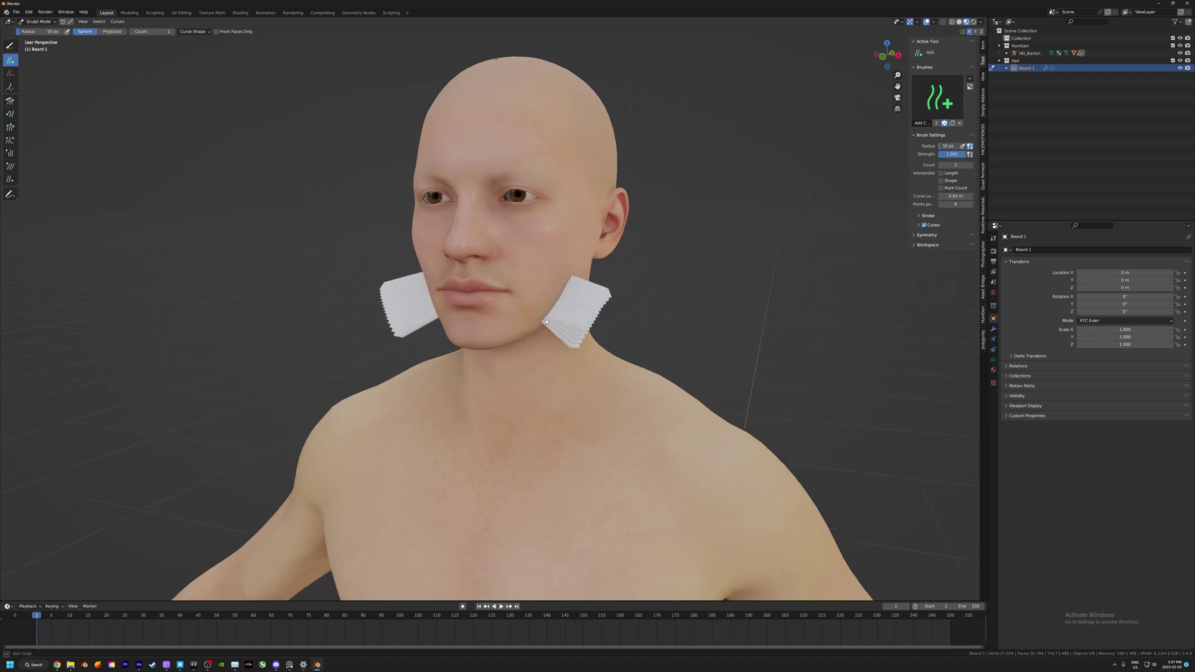
# - Set the scene's render engine to Cycles
pyautogui.scroll(-2, 581, 297)
pyautogui.moveTo(629, 295); pyautogui.dragTo(465, 222, button='middle')
pyautogui.click(994, 251)
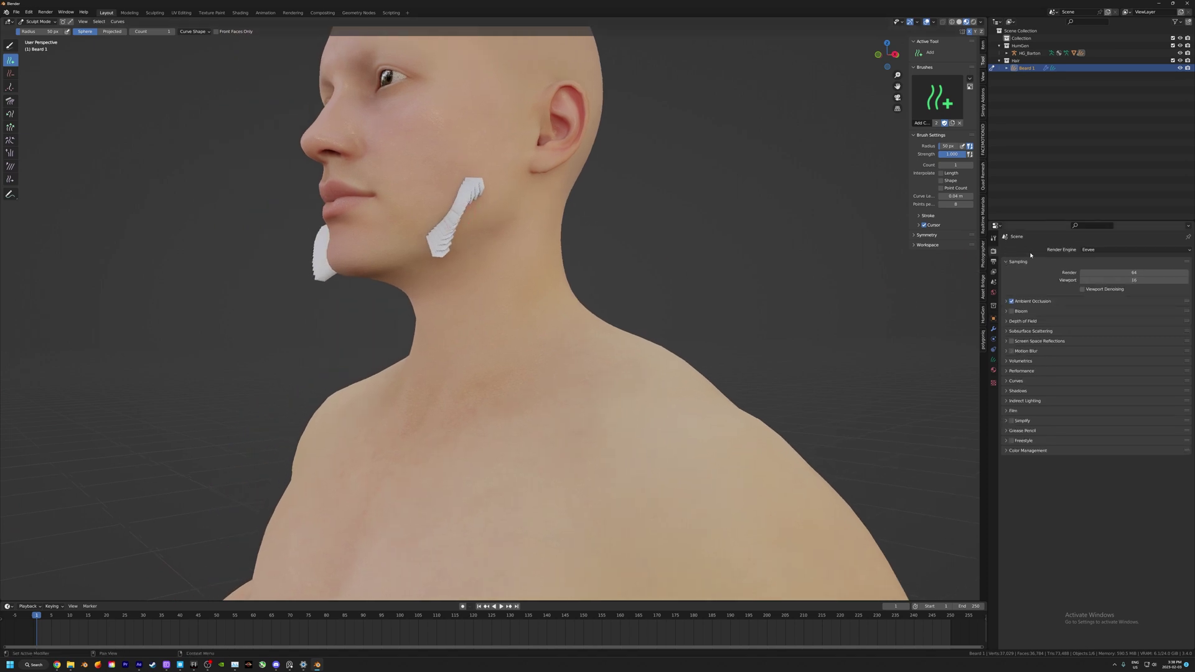
pyautogui.click(1095, 251)
pyautogui.click(1088, 249)
pyautogui.click(1090, 275)
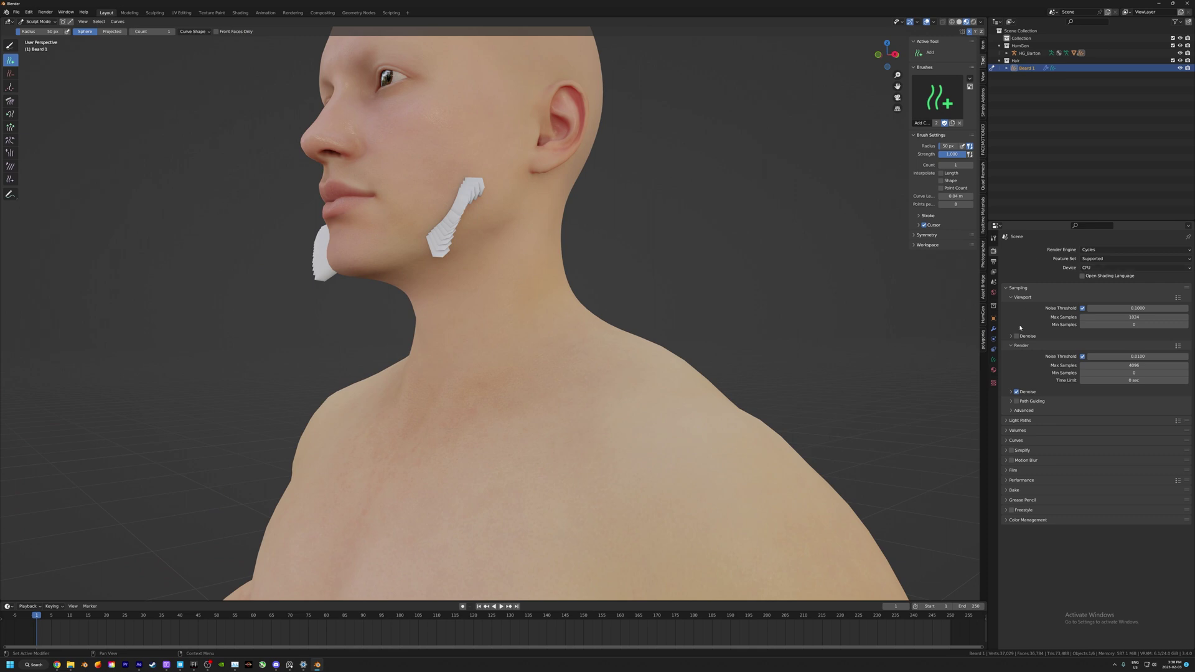
# - Set the render curve subdivisions to 4 and the viewport's additional subdivision for hair curves to 1
pyautogui.click(1009, 442)
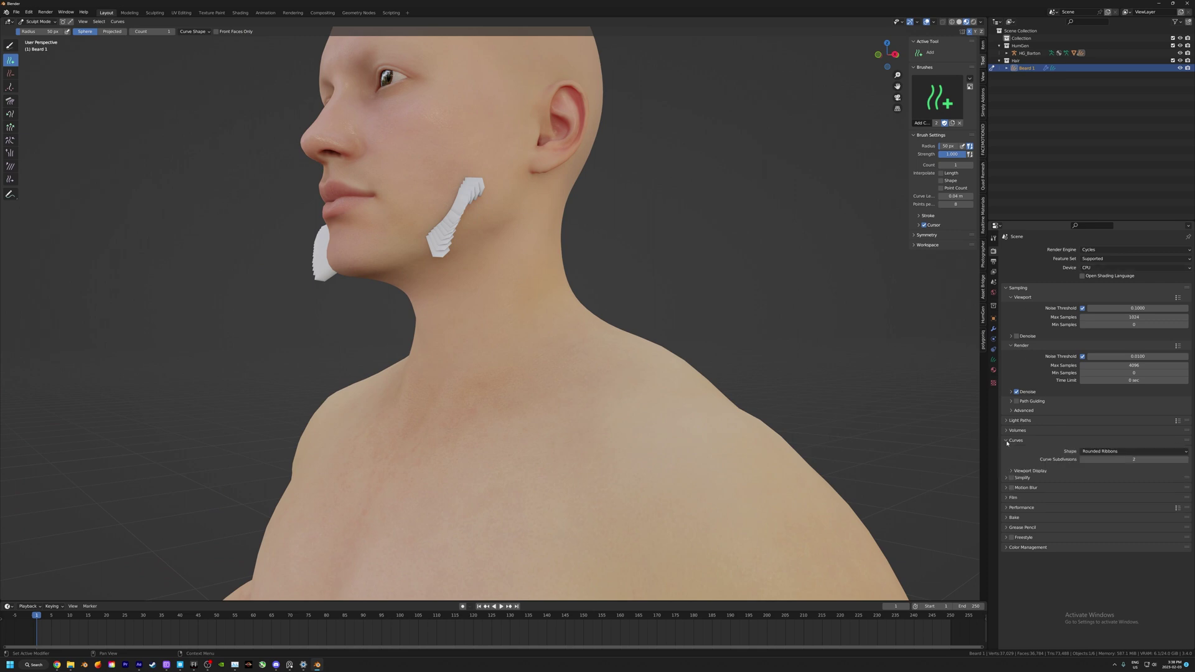
pyautogui.click(1014, 471)
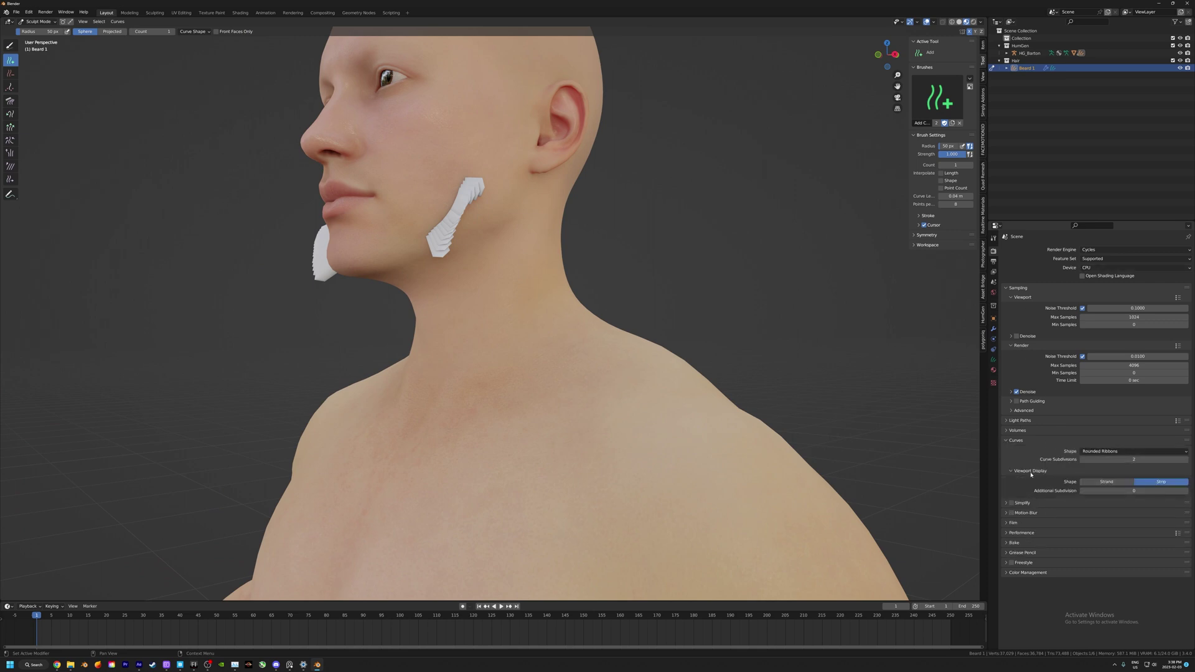
pyautogui.moveTo(1162, 491); pyautogui.dragTo(1120, 490)
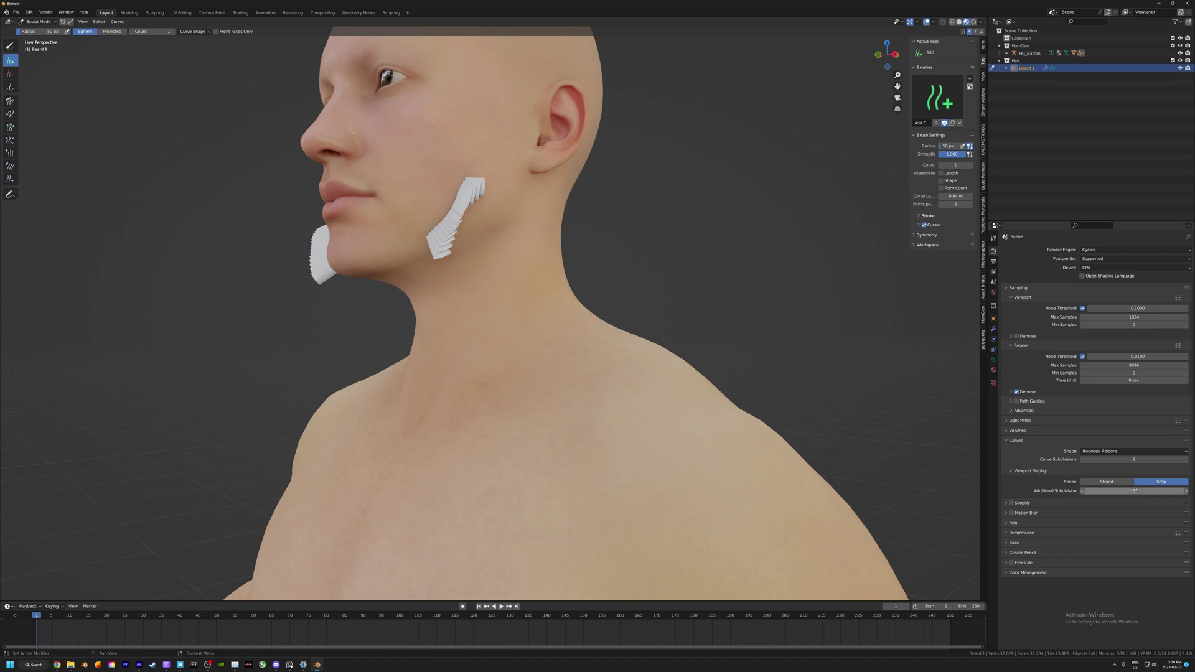
pyautogui.click(1111, 460)
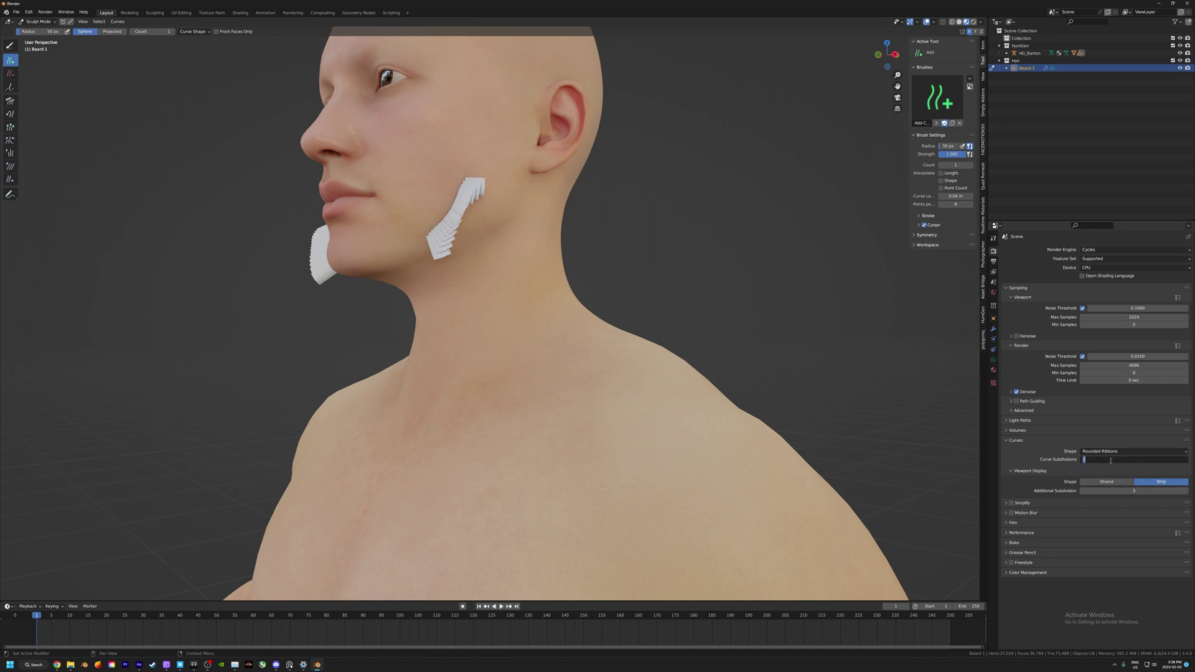
pyautogui.write('4')
pyautogui.press('Return')
pyautogui.moveTo(436, 342); pyautogui.dragTo(618, 332, button='middle')
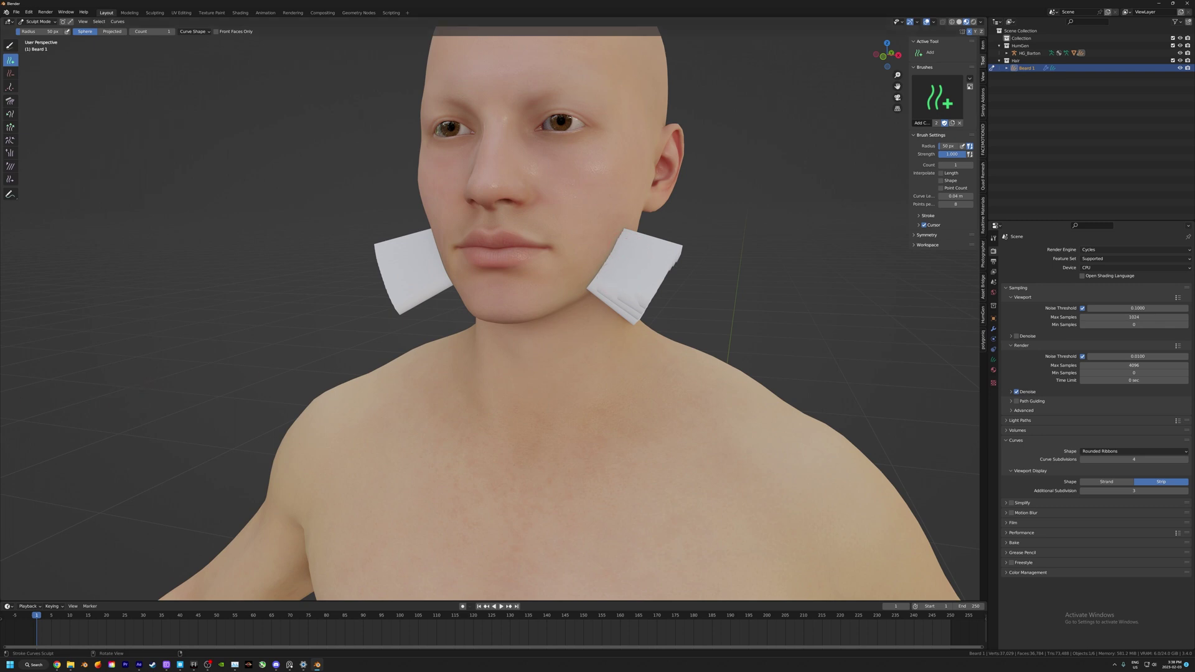
# - Switch to the web browser and open the Einar hair grooming file's entry in Blender Studio's Charge content gallery
pyautogui.moveTo(0, 280); pyautogui.dragTo(655, 79)
pyautogui.scroll(3, 533, 142)
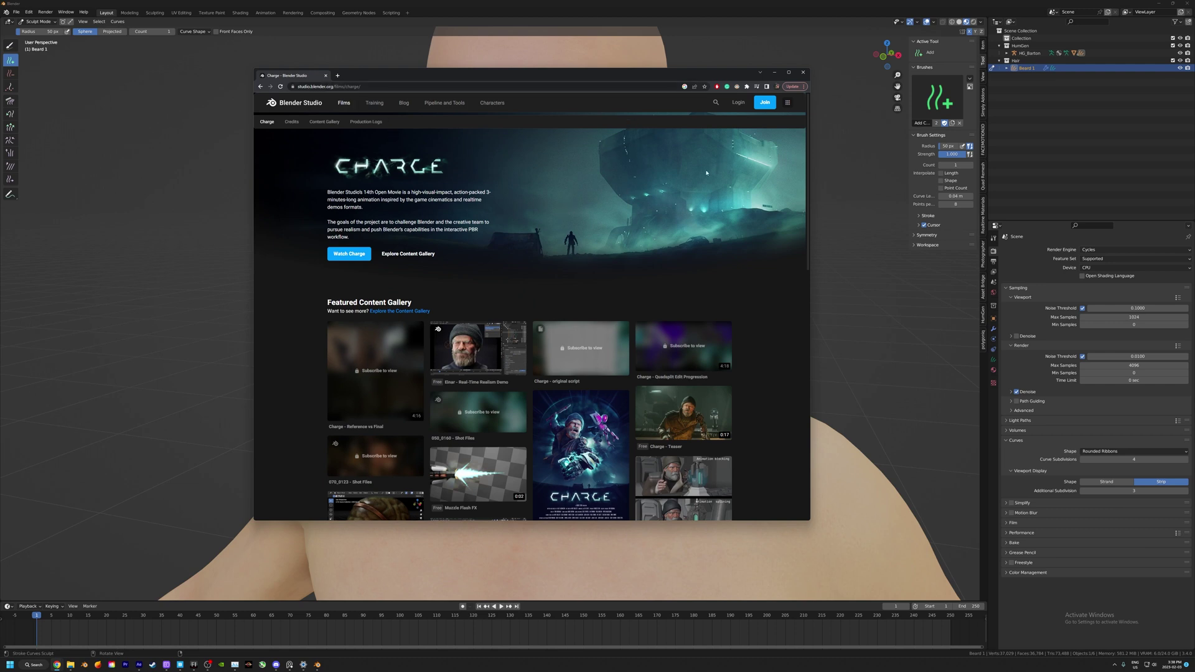
pyautogui.scroll(-2, 583, 213)
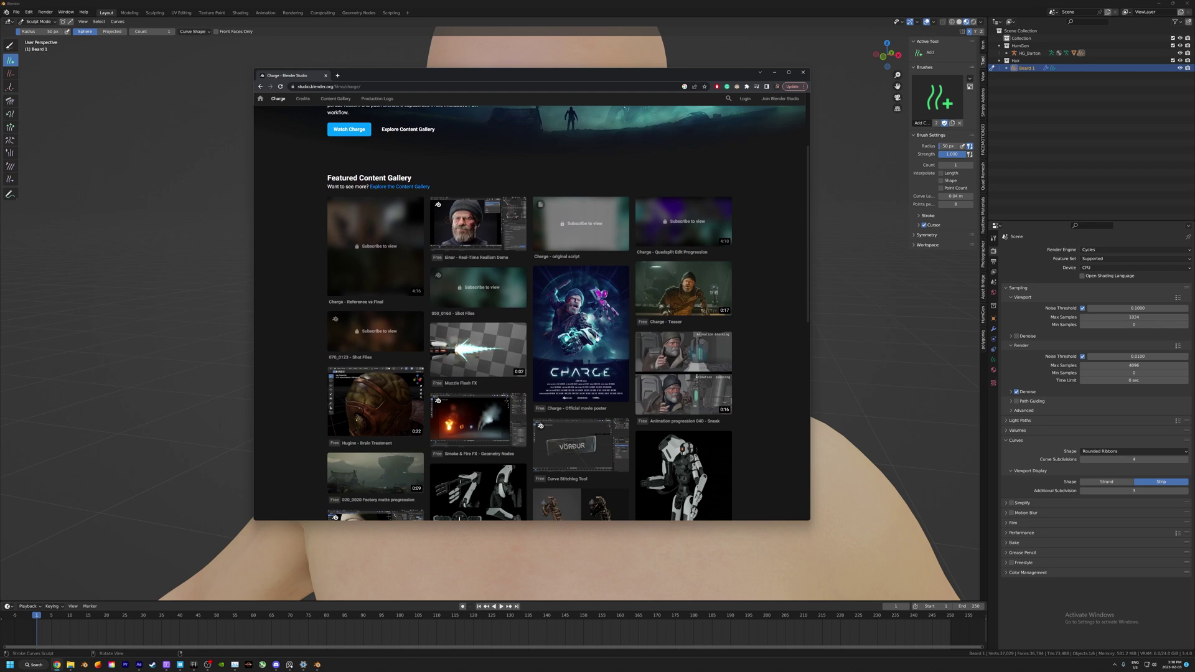
pyautogui.scroll(-3, 498, 373)
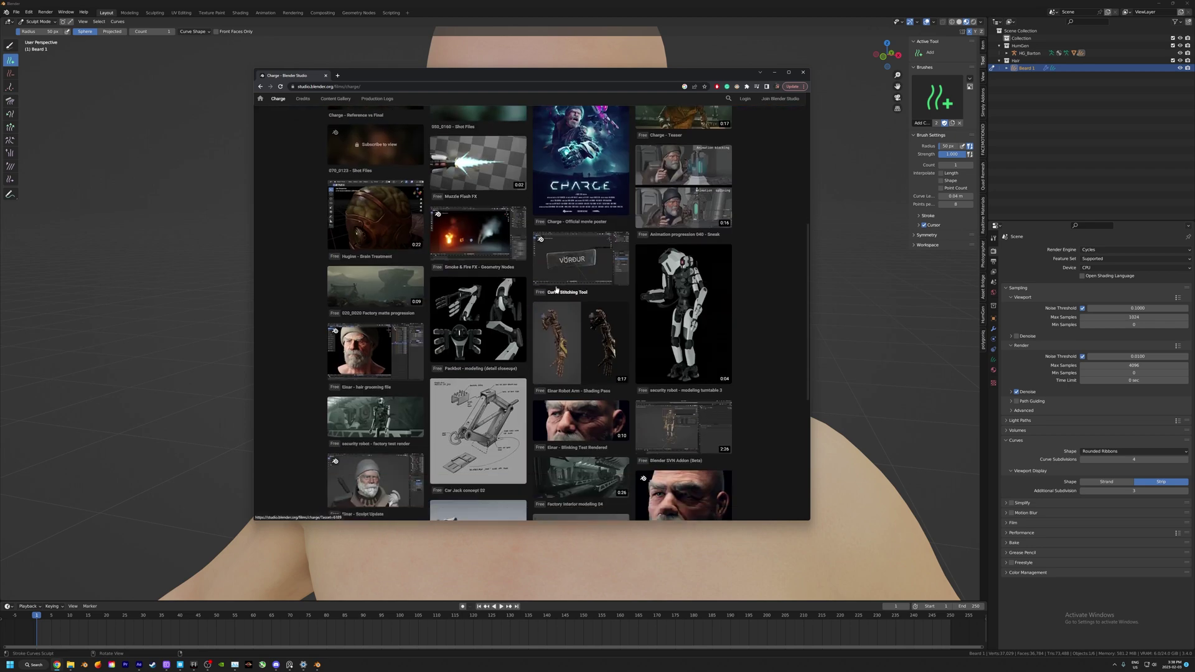
pyautogui.scroll(-5, 556, 290)
pyautogui.scroll(3, 577, 260)
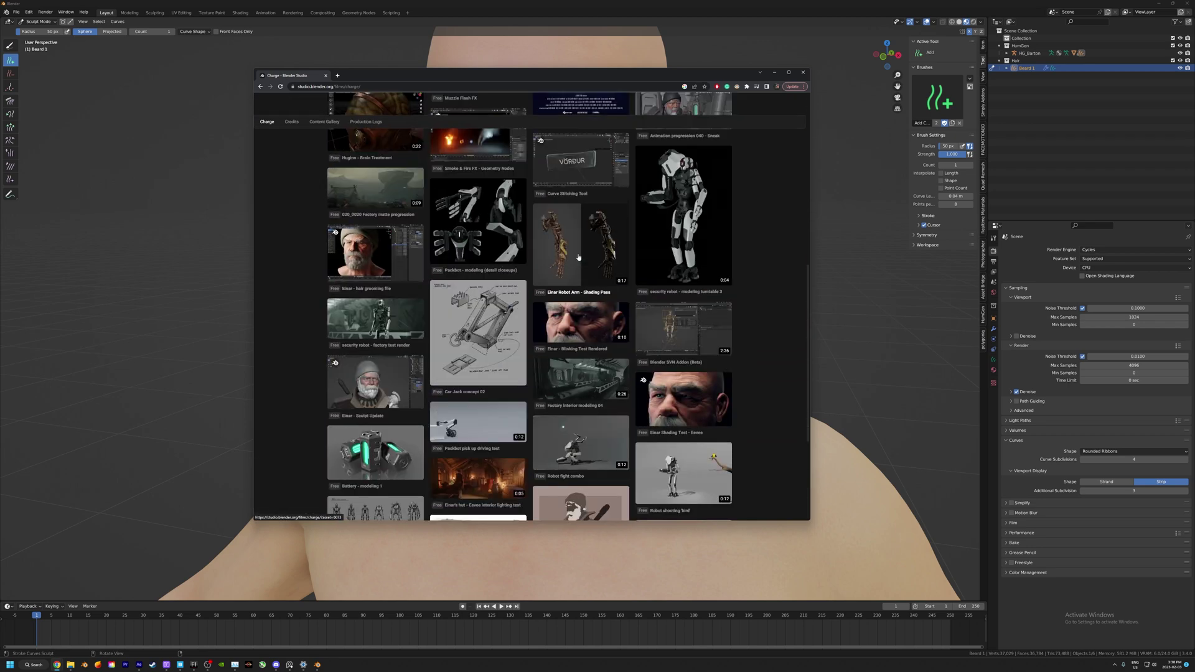
pyautogui.click(384, 283)
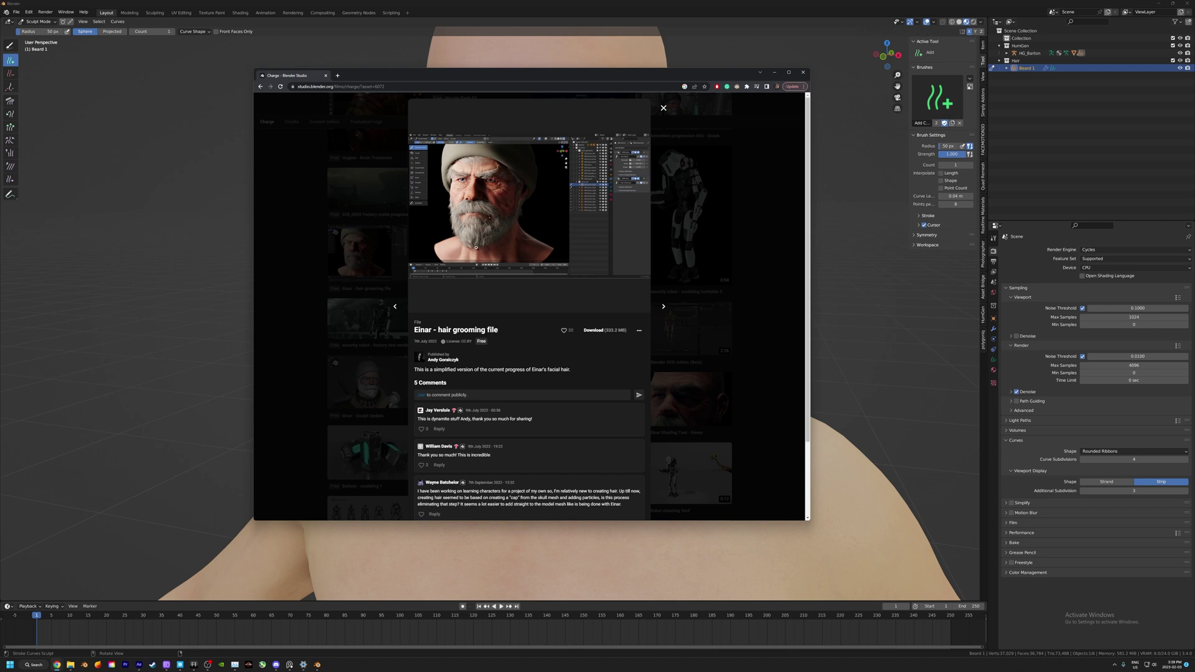
# - Switch back to Blender and append all the node groups from einar_hair.blend to the scene
pyautogui.hotkey('alt', 'Tab')
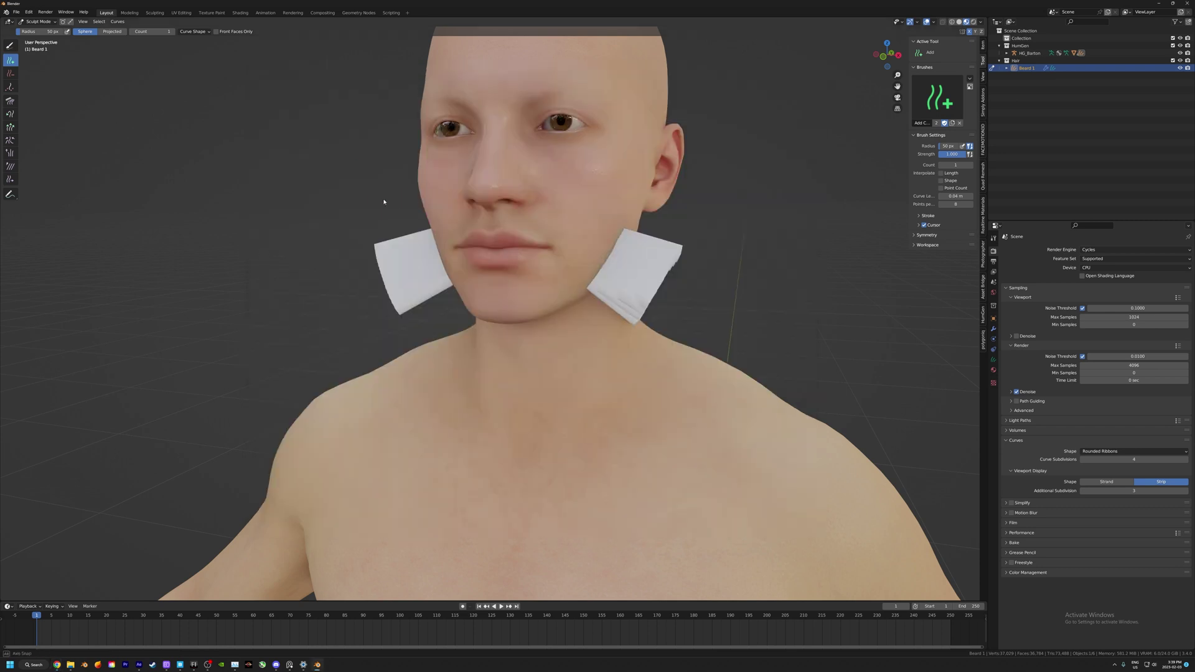
pyautogui.click(16, 13)
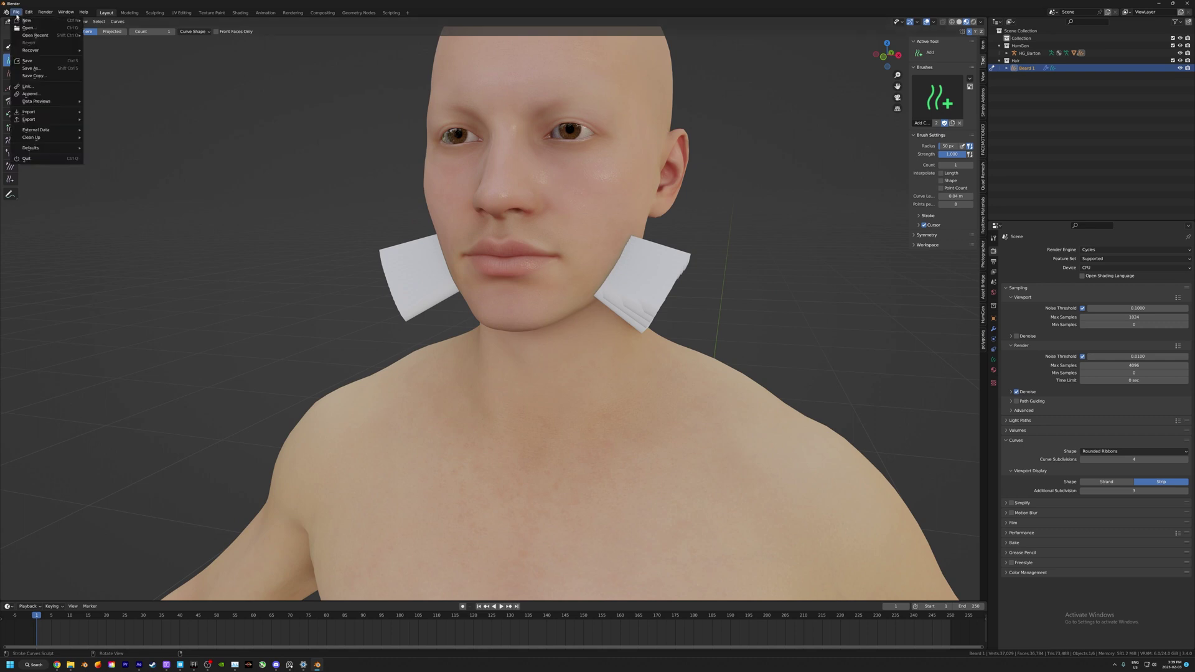
pyautogui.click(31, 93)
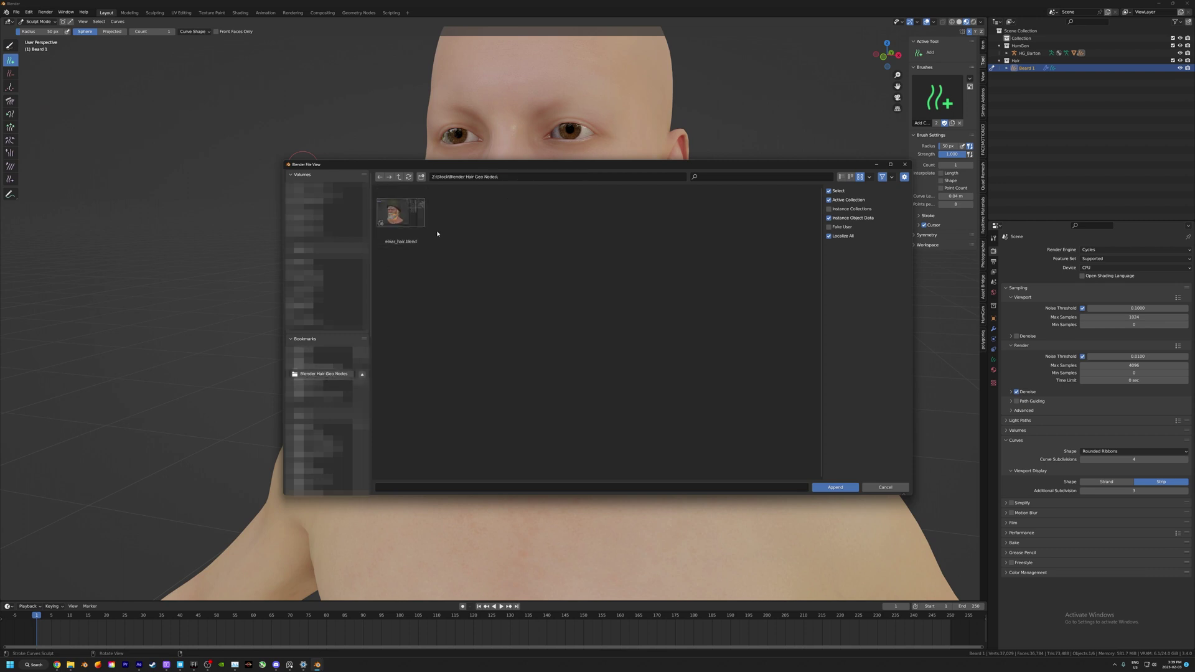
pyautogui.doubleClick(408, 221)
pyautogui.click(398, 177)
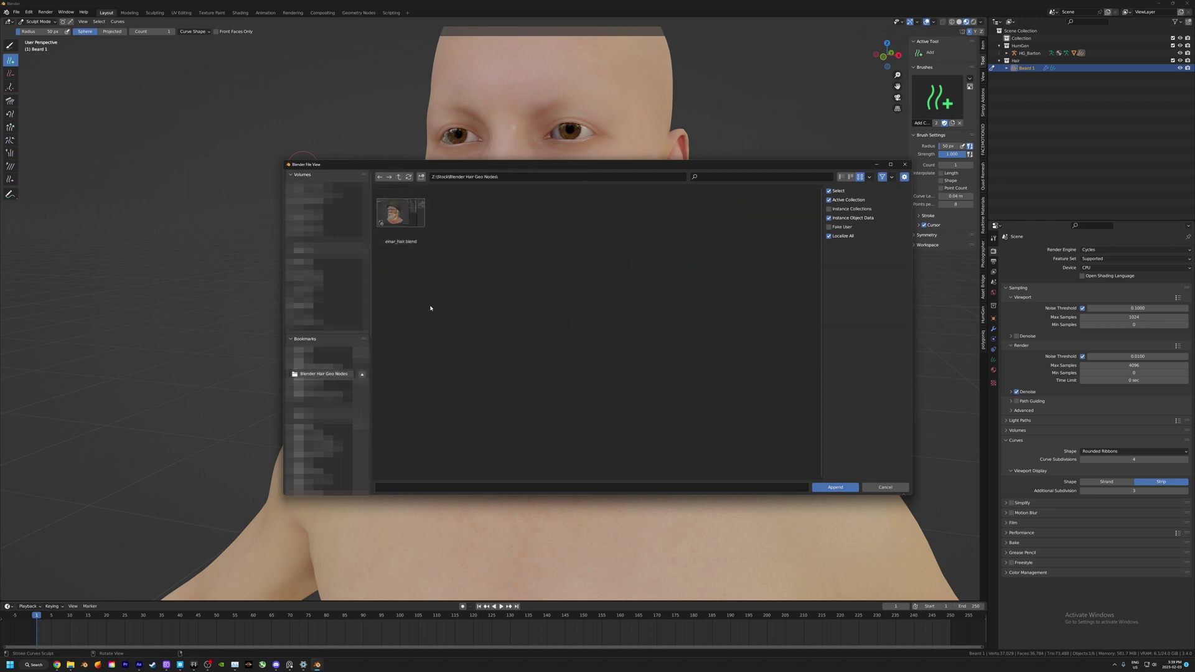
pyautogui.doubleClick(391, 222)
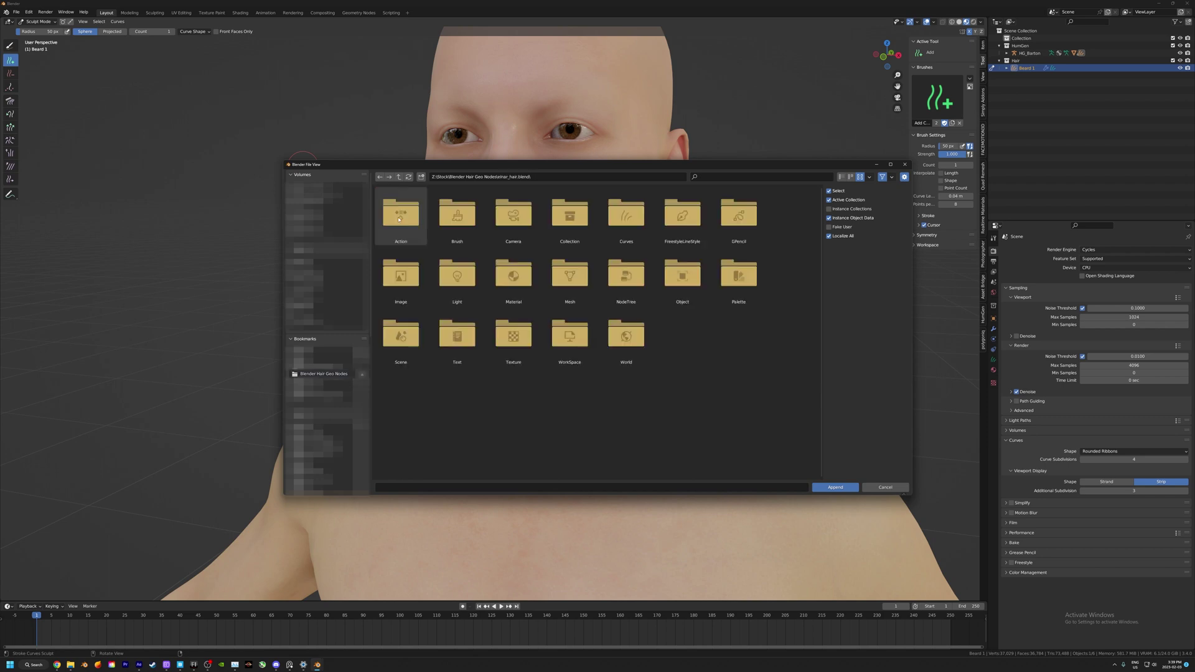
pyautogui.doubleClick(628, 277)
pyautogui.moveTo(400, 337); pyautogui.dragTo(745, 210)
pyautogui.click(838, 487)
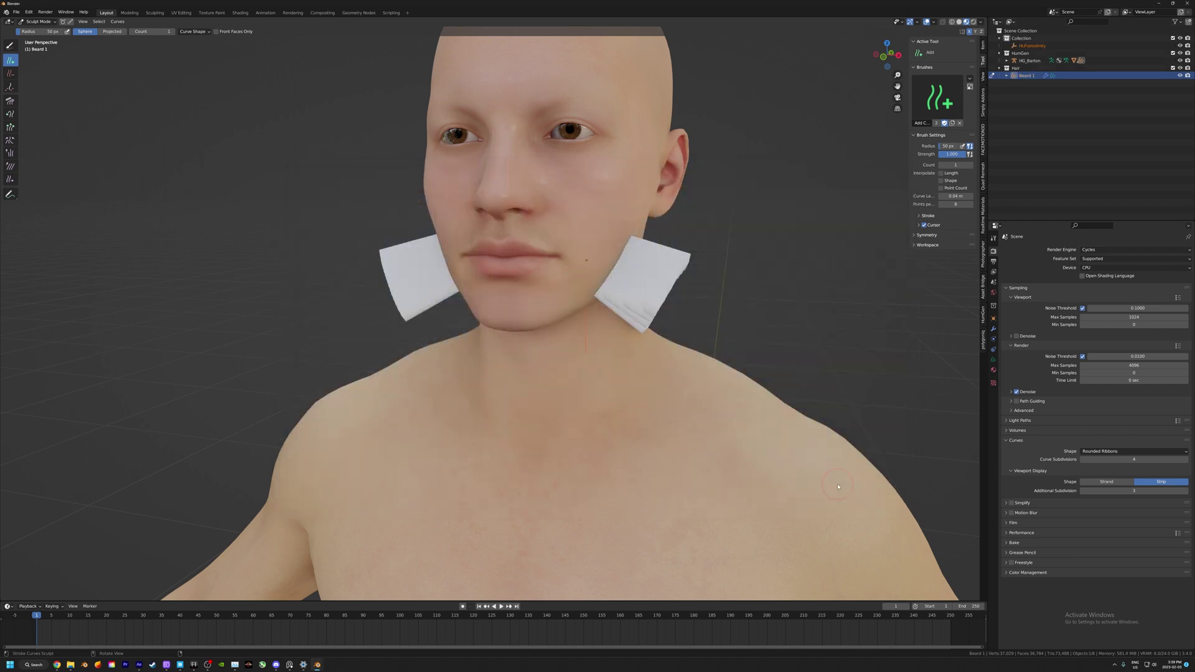
pyautogui.moveTo(606, 260); pyautogui.dragTo(737, 266, button='middle')
pyautogui.moveTo(633, 275); pyautogui.dragTo(636, 267, button='middle')
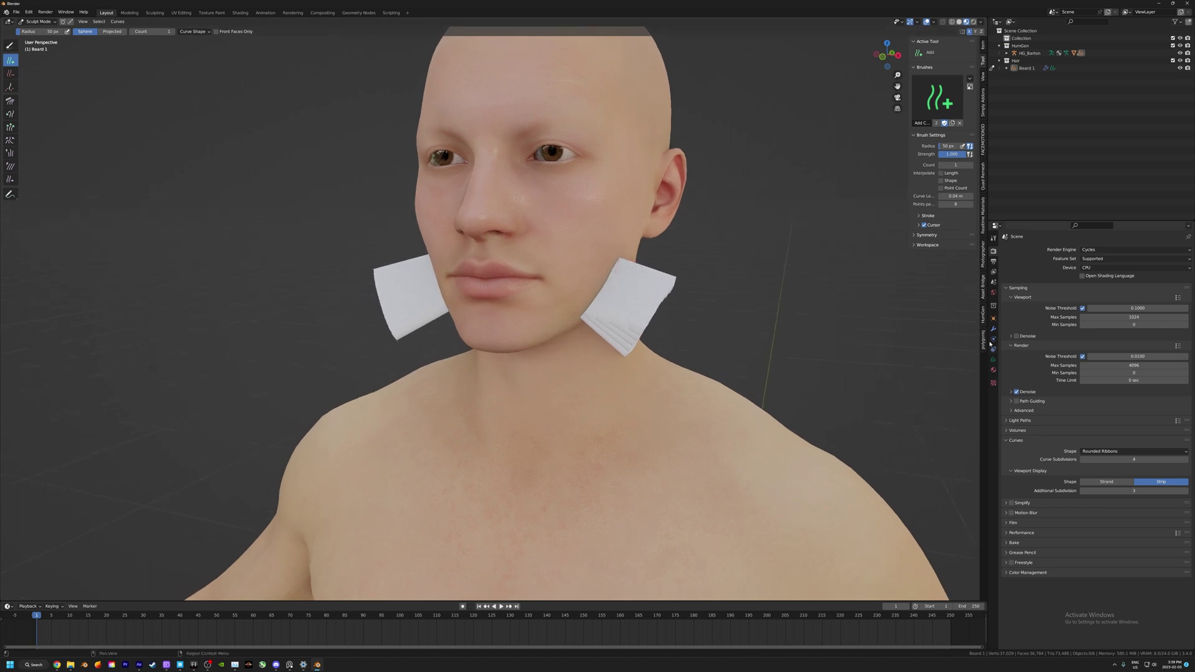
# - Add a Geometry Nodes modifier to the Beard 1 curves and assign the Hair thickness node group to it
pyautogui.click(1027, 69)
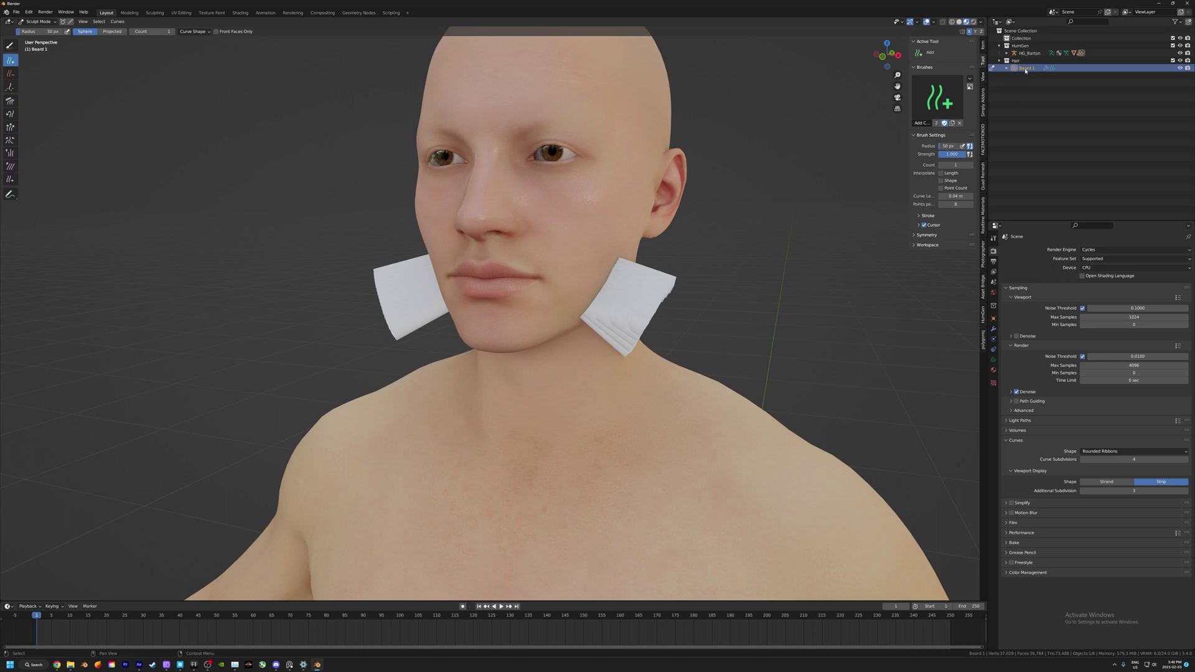
pyautogui.click(994, 330)
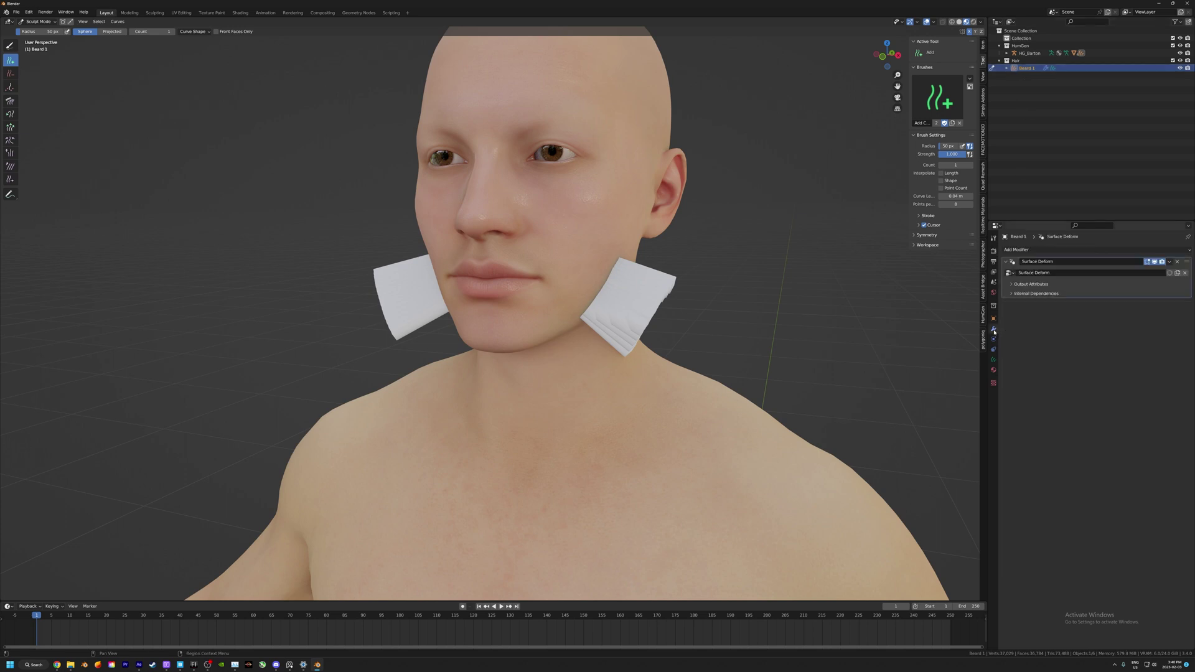
pyautogui.click(1029, 250)
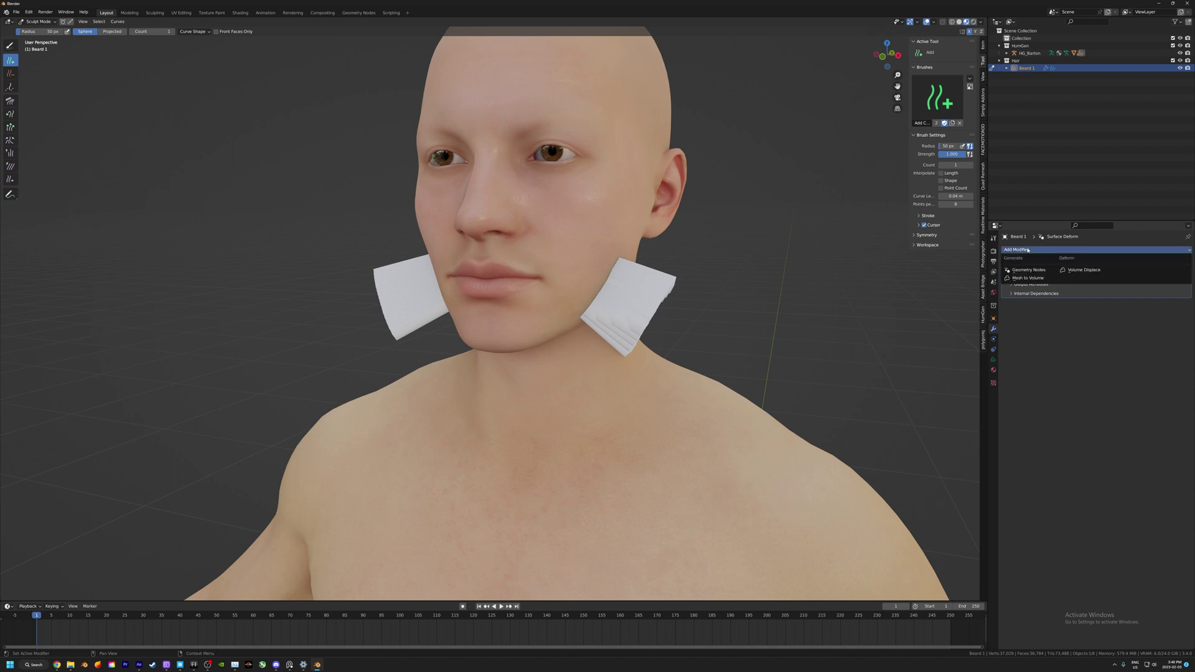
pyautogui.click(1034, 273)
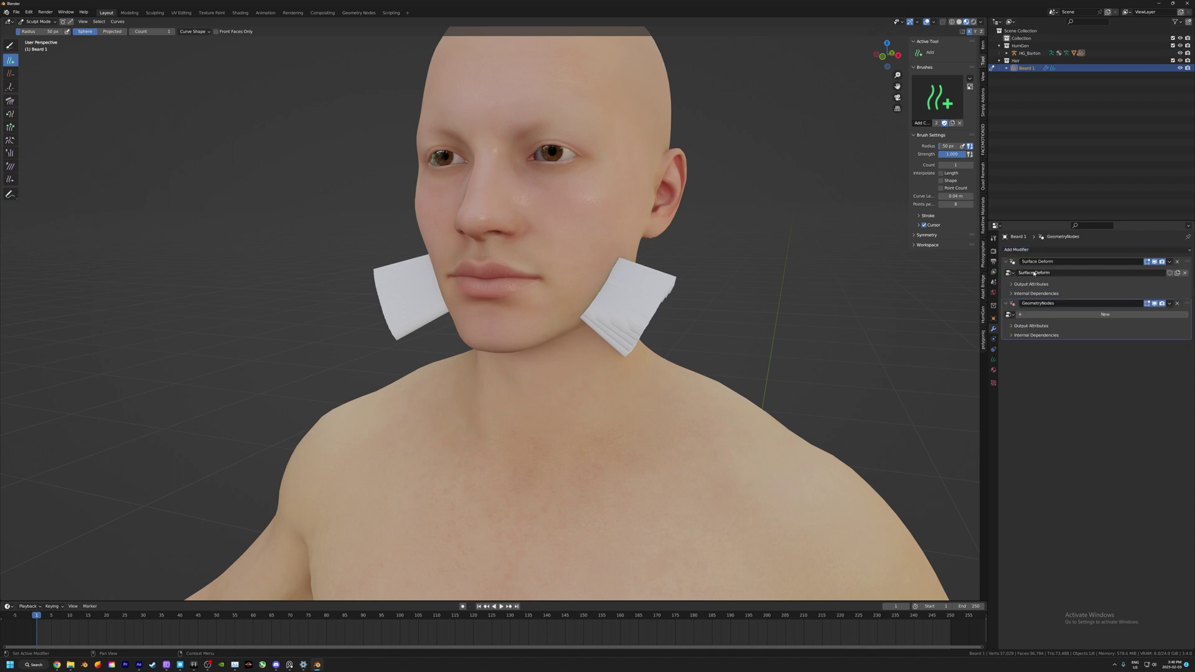
pyautogui.click(1010, 315)
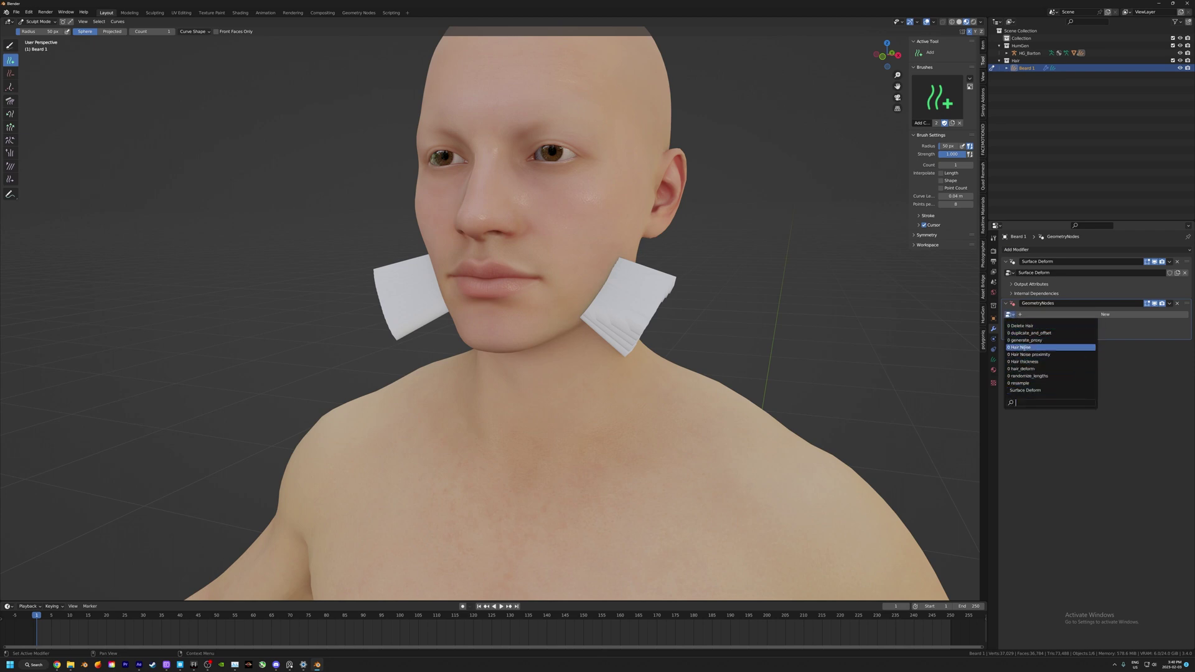
pyautogui.click(1036, 362)
pyautogui.moveTo(688, 309); pyautogui.dragTo(696, 250, button='middle')
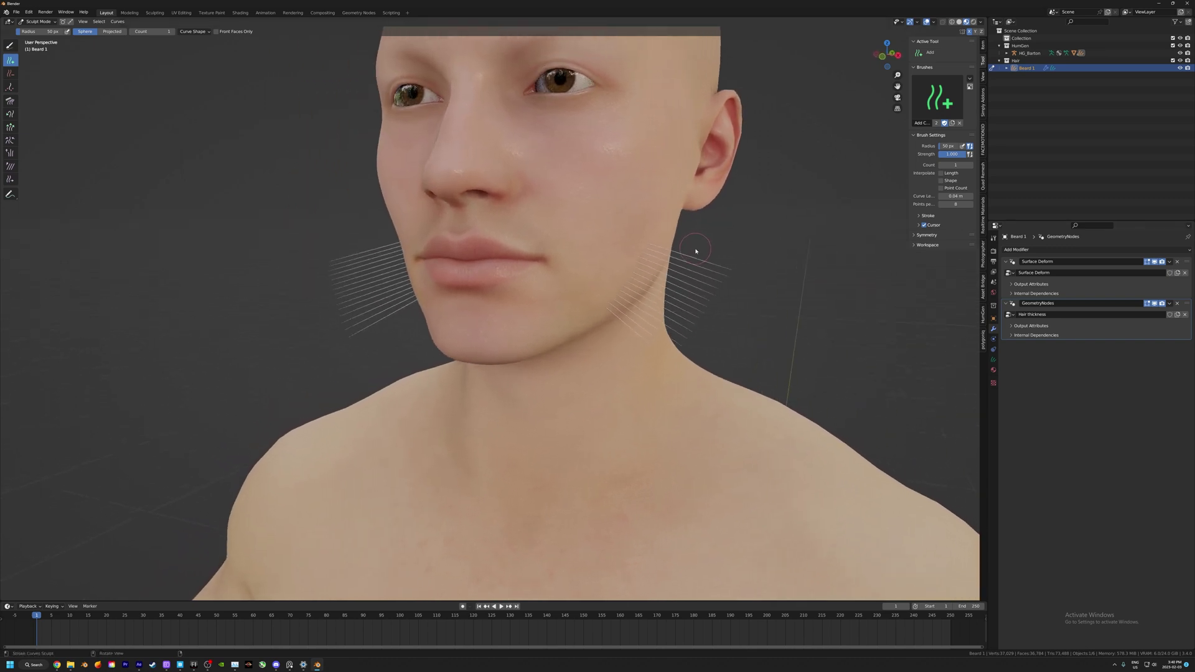
pyautogui.keyDown('shift'); pyautogui.moveTo(696, 250); pyautogui.dragTo(584, 247, button='middle'); pyautogui.keyUp('shift')
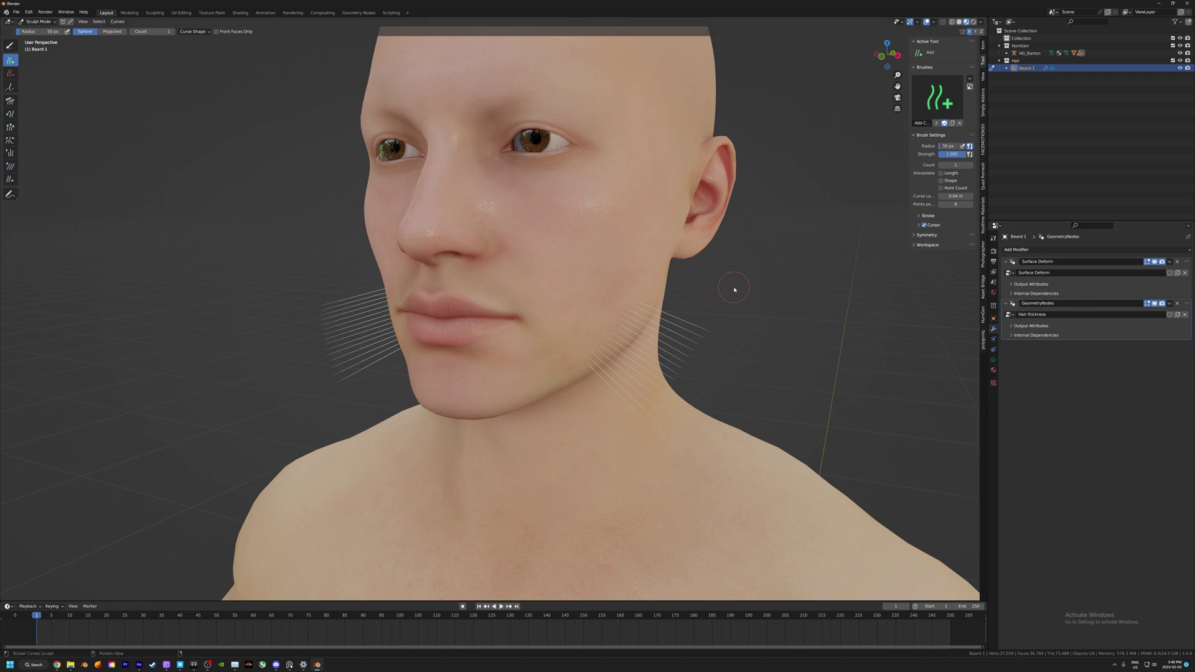
# - Split off a second area beside the 3D viewport, make it a Geometry Node Editor, and frame the Hair thickness nodes
pyautogui.moveTo(5, 22); pyautogui.dragTo(252, 59)
pyautogui.click(8, 21)
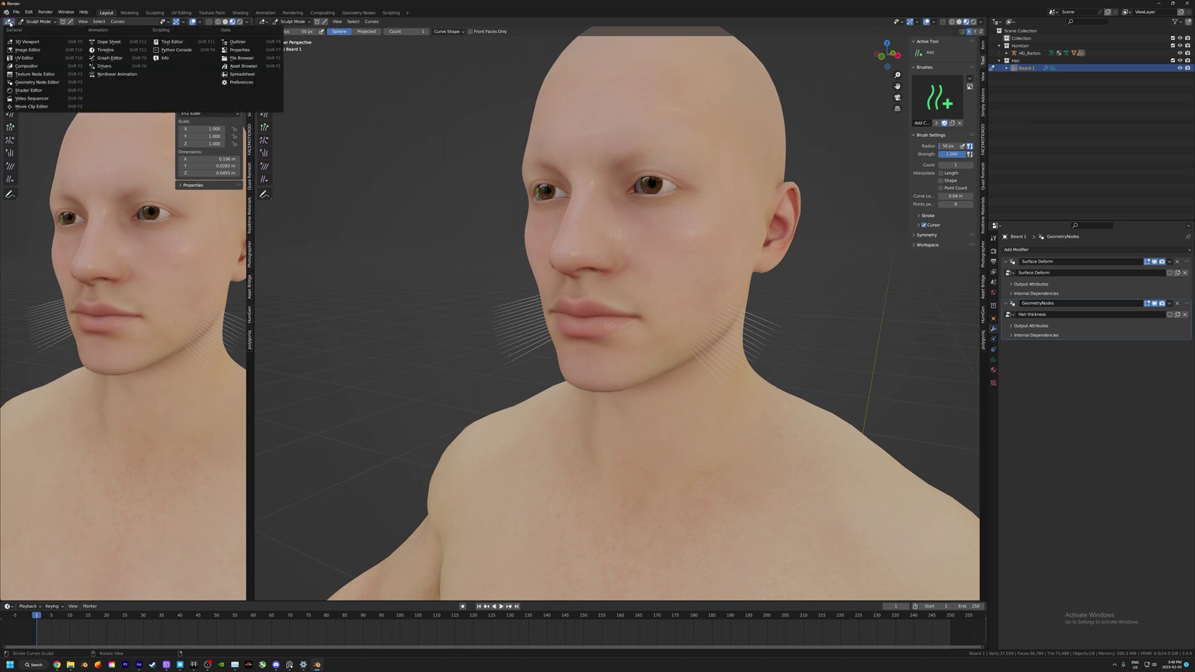
pyautogui.click(31, 84)
pyautogui.moveTo(255, 163); pyautogui.dragTo(485, 163)
pyautogui.moveTo(191, 449); pyautogui.dragTo(242, 420, button='middle')
pyautogui.scroll(11, 242, 390)
pyautogui.moveTo(236, 335); pyautogui.dragTo(242, 320, button='middle')
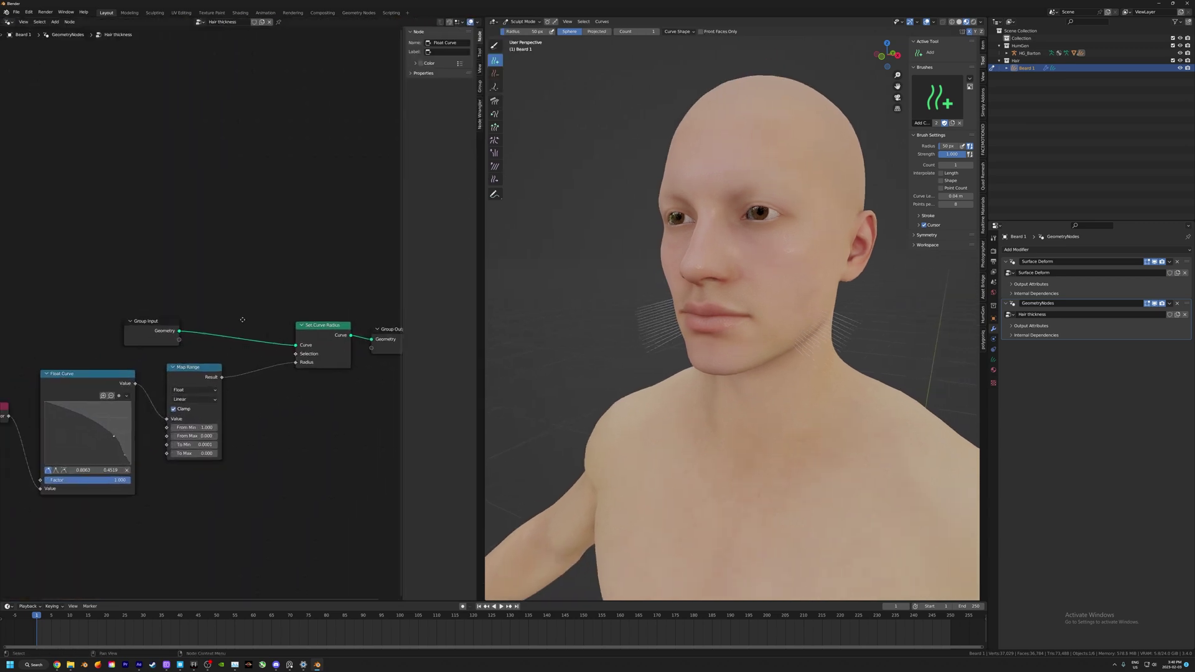
pyautogui.moveTo(243, 320); pyautogui.dragTo(274, 243, button='middle')
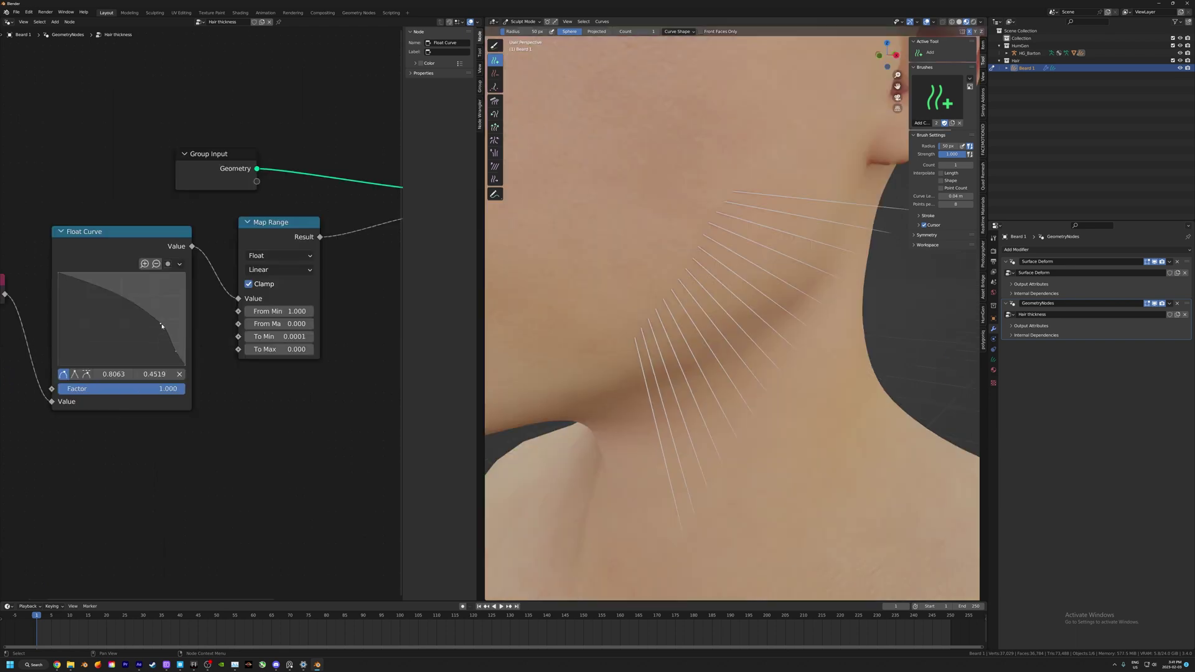
# - Reshape the Hair thickness Float Curve by raising its end point to about 0.35 and smoothing the slope leading to it
pyautogui.moveTo(161, 325); pyautogui.dragTo(99, 338)
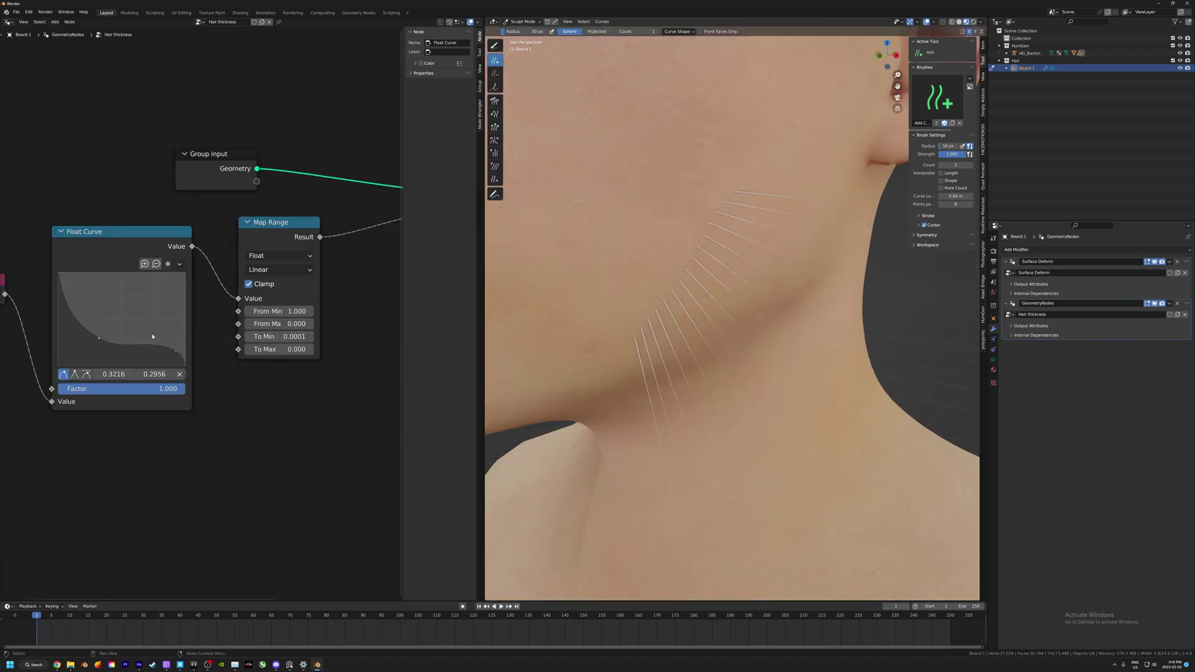
pyautogui.hotkey('ctrl', 'z')
pyautogui.moveTo(176, 351); pyautogui.dragTo(184, 331)
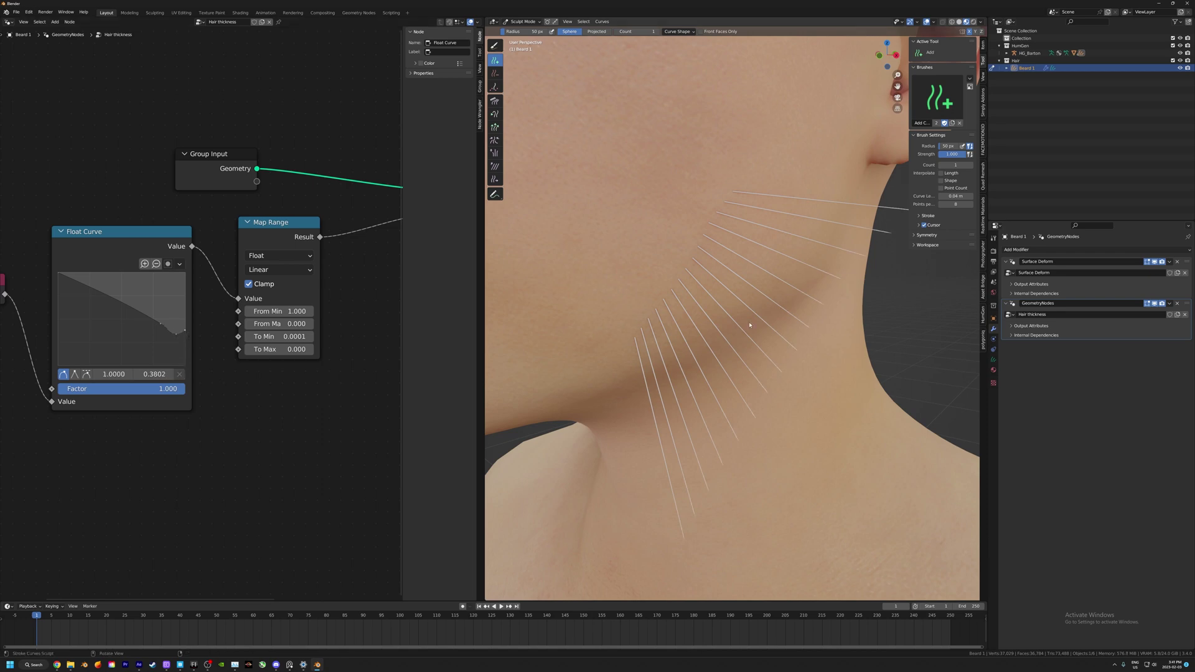
pyautogui.moveTo(136, 313); pyautogui.dragTo(185, 333)
pyautogui.moveTo(787, 266); pyautogui.dragTo(738, 247, button='middle')
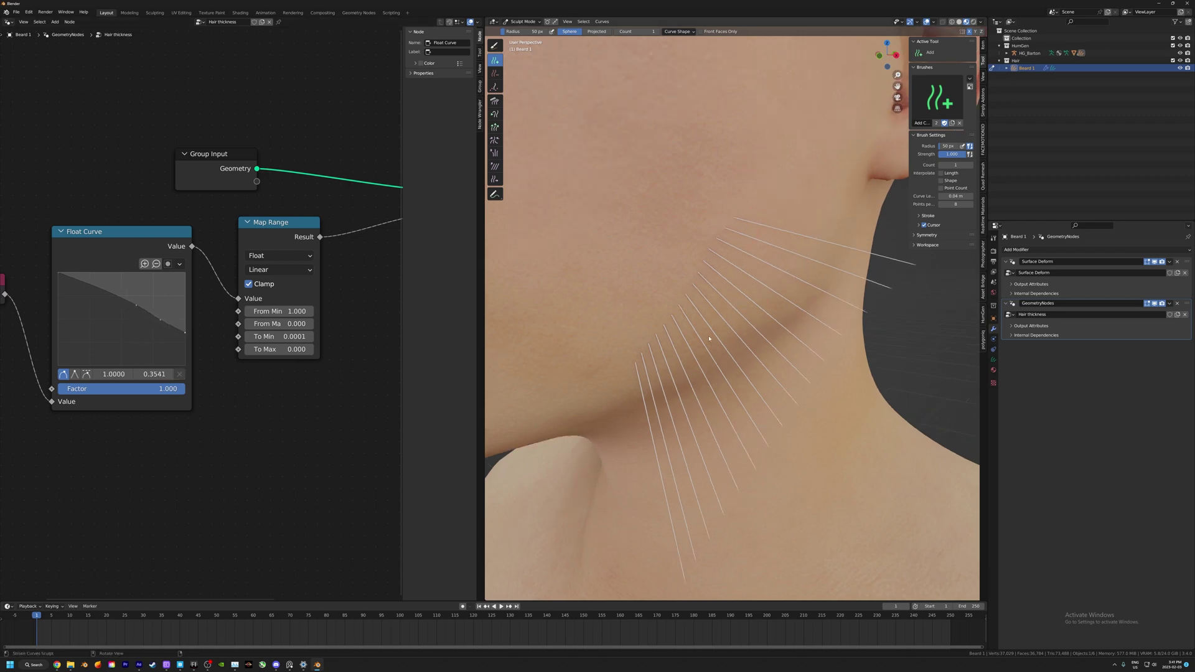
pyautogui.moveTo(709, 338); pyautogui.dragTo(658, 325, button='middle')
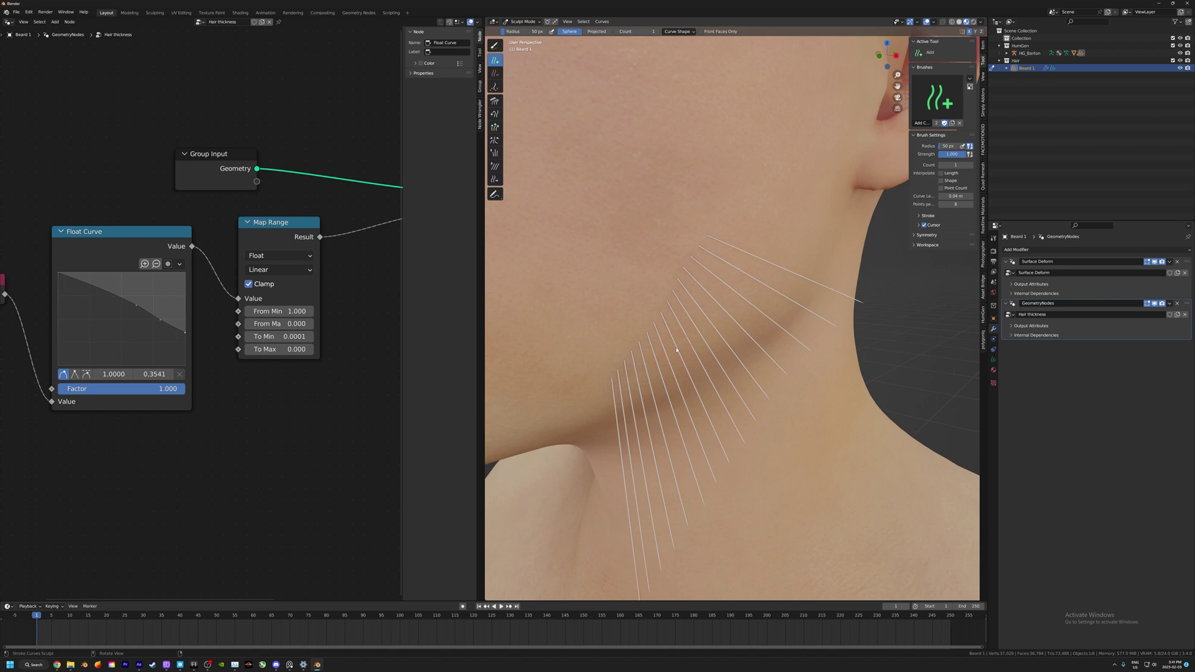
pyautogui.moveTo(695, 263); pyautogui.dragTo(719, 304, button='middle')
pyautogui.scroll(-4, 719, 304)
pyautogui.scroll(4, 720, 305)
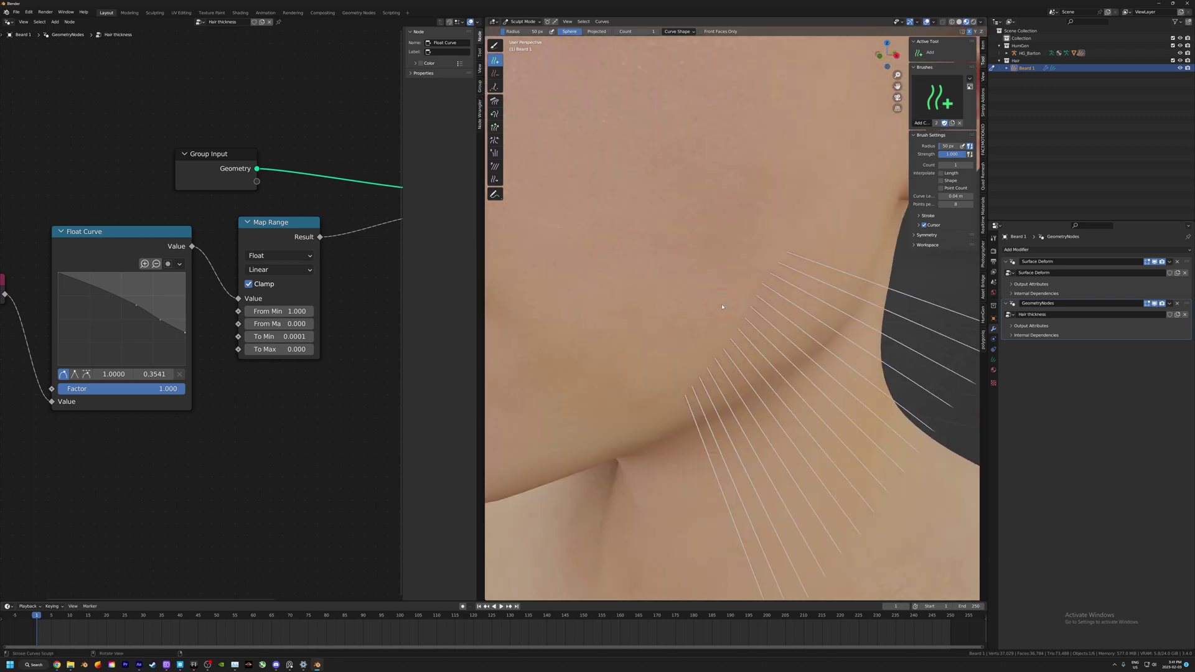
pyautogui.moveTo(681, 260); pyautogui.dragTo(666, 155, button='middle')
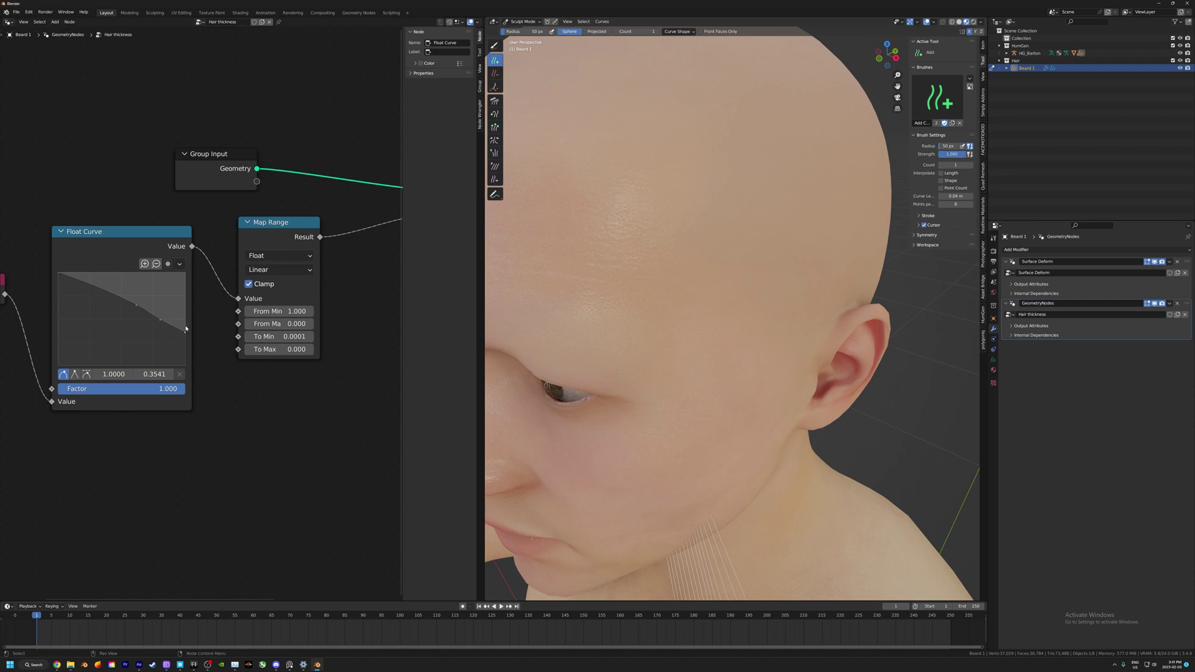
pyautogui.moveTo(623, 274); pyautogui.dragTo(659, 293, button='middle')
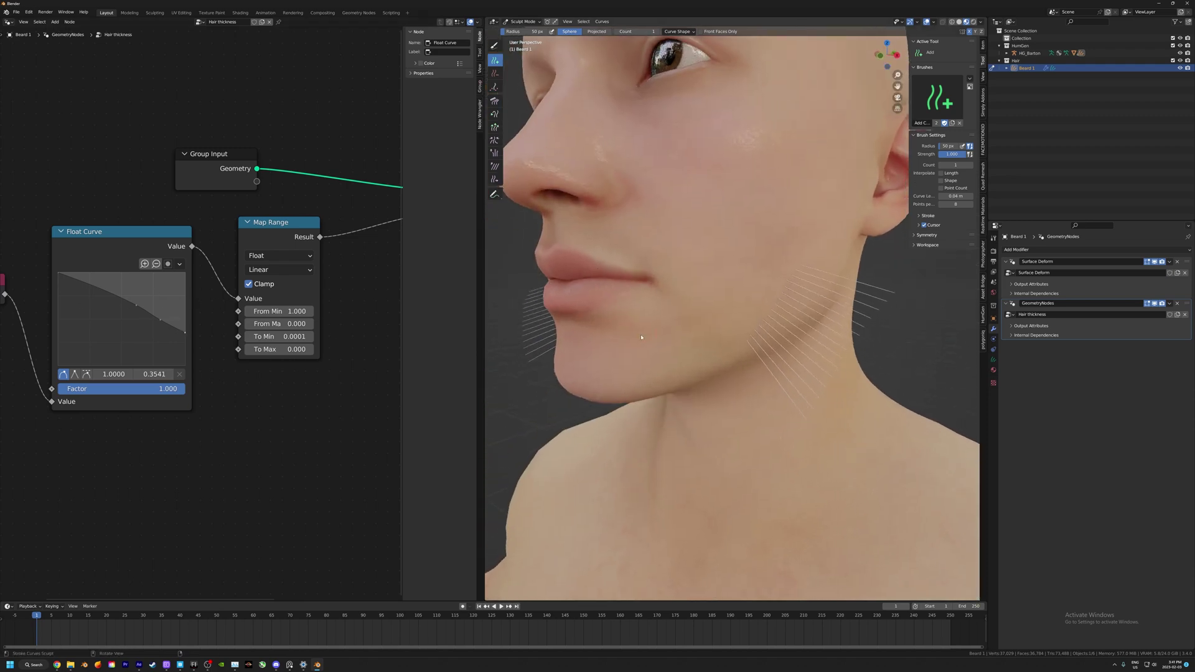
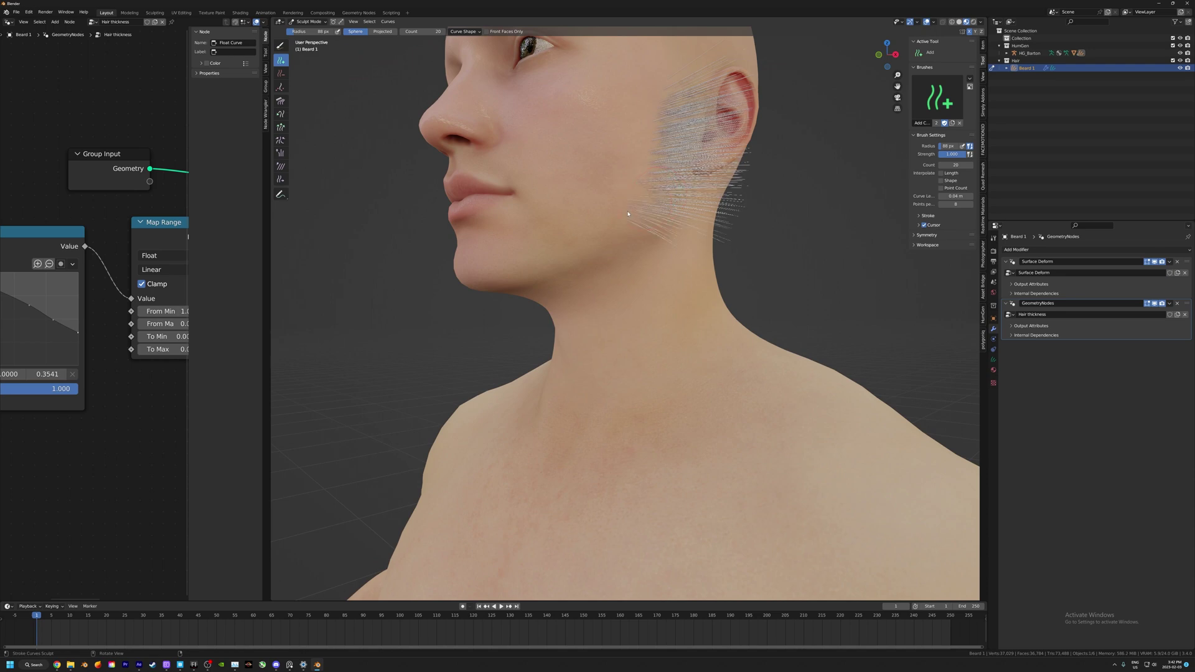
# - Paint hair curves along the jawline toward the chin with the Add brush and switch the viewport to solid shading
pyautogui.moveTo(539, 253)
pyautogui.mouseDown()
pyautogui.moveTo(476, 270)
pyautogui.moveTo(470, 256)
pyautogui.mouseUp()
pyautogui.scroll(-2, 569, 161)
pyautogui.moveTo(601, 163); pyautogui.dragTo(846, 114, button='middle')
pyautogui.click(959, 22)
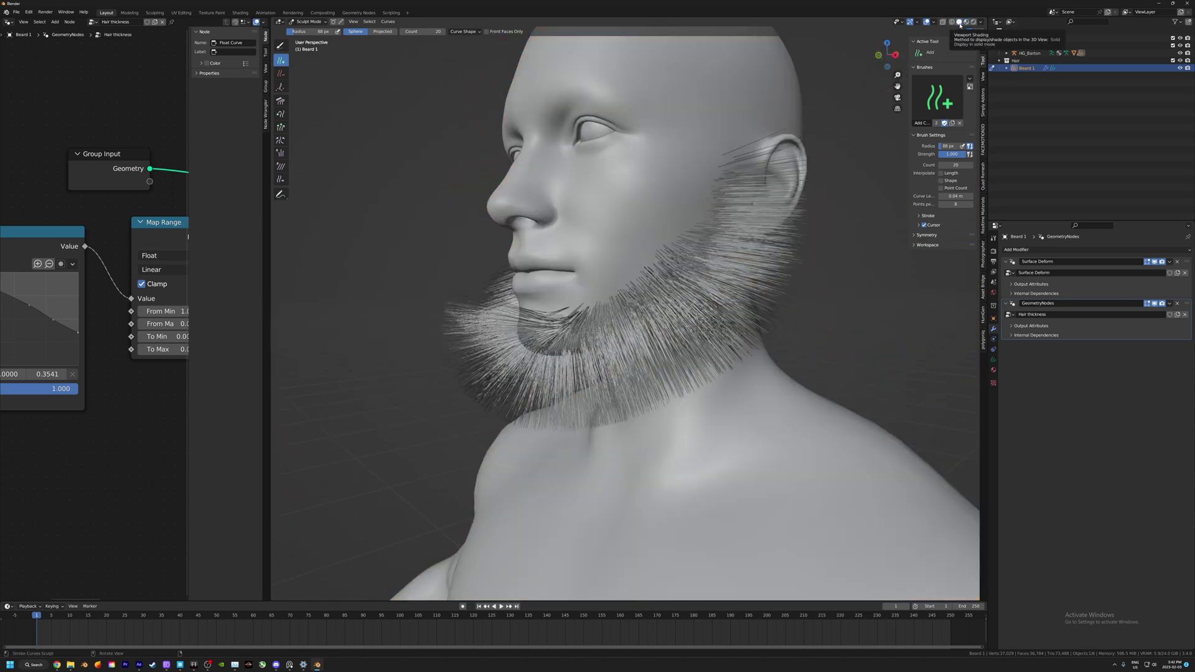
# - Add more hair curves around the jaw and chin, and check the beard's coverage from both sides and from below
pyautogui.moveTo(734, 205); pyautogui.dragTo(641, 318, button='middle')
pyautogui.scroll(2, 647, 340)
pyautogui.moveTo(643, 333); pyautogui.dragTo(617, 335)
pyautogui.moveTo(624, 338); pyautogui.dragTo(763, 293, button='middle')
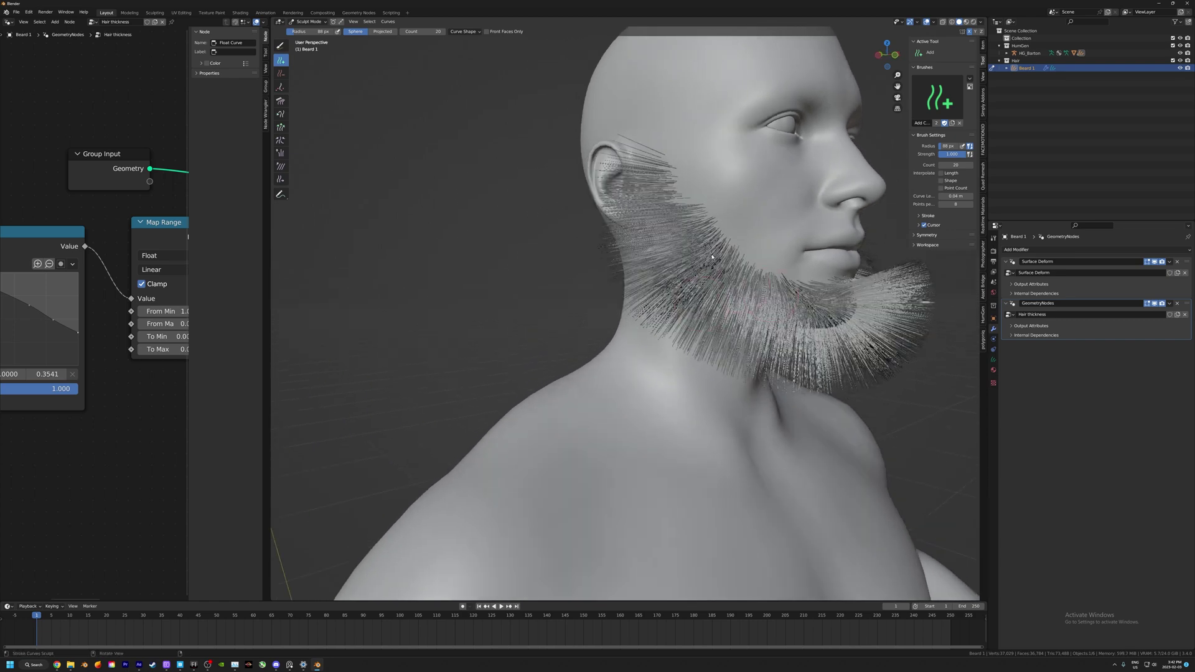
pyautogui.moveTo(693, 241)
pyautogui.mouseDown(button='middle')
pyautogui.moveTo(781, 283)
pyautogui.moveTo(681, 234)
pyautogui.mouseUp(button='middle')
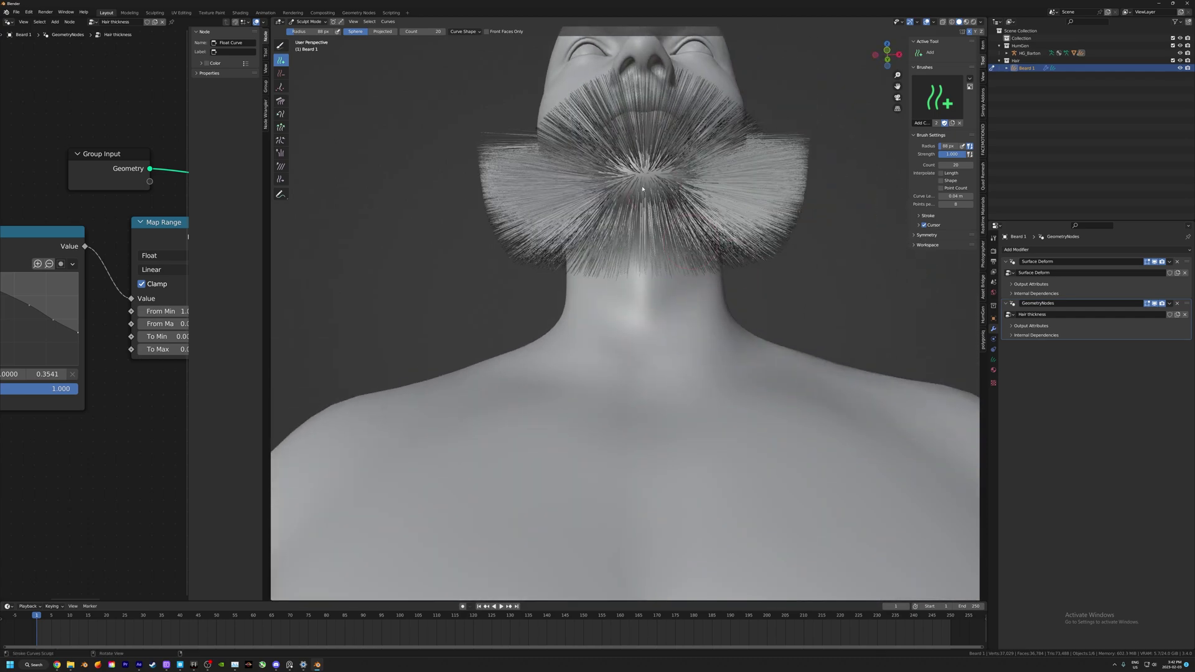
pyautogui.moveTo(642, 189); pyautogui.dragTo(610, 225, button='middle')
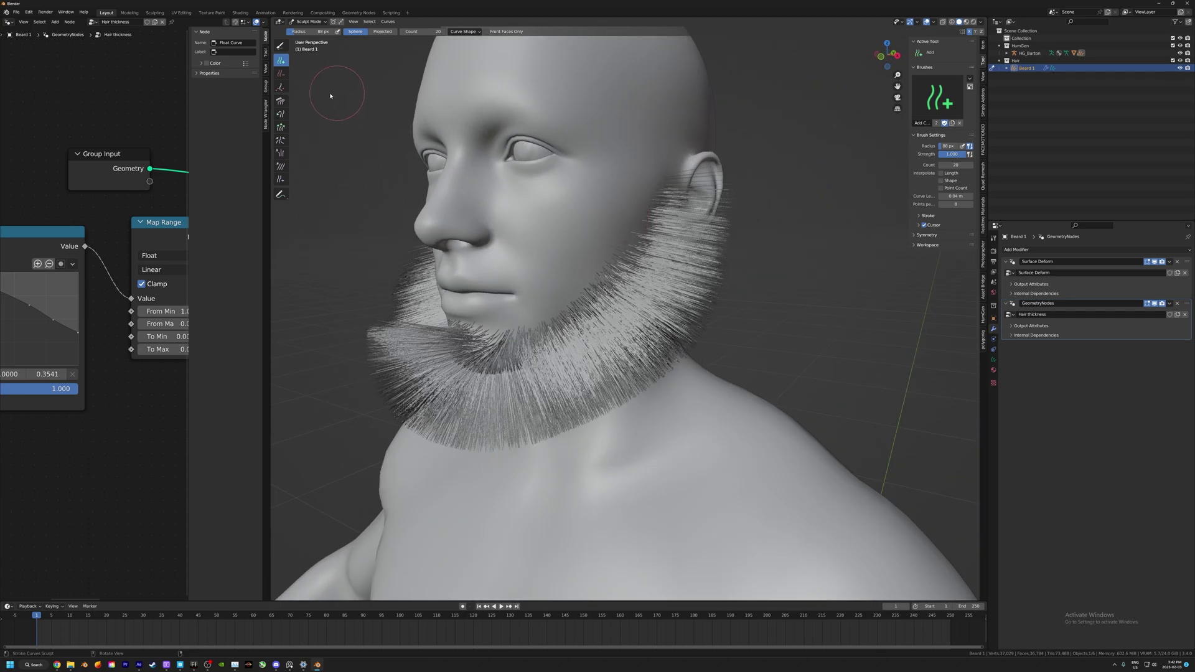
# - Choose the Density brush and adjust its minimum distance against the hair on the cheek
pyautogui.click(281, 87)
pyautogui.moveTo(542, 299)
pyautogui.mouseDown(button='middle')
pyautogui.moveTo(573, 313)
pyautogui.moveTo(590, 253)
pyautogui.mouseUp(button='middle')
pyautogui.hotkey('shift', 'r')
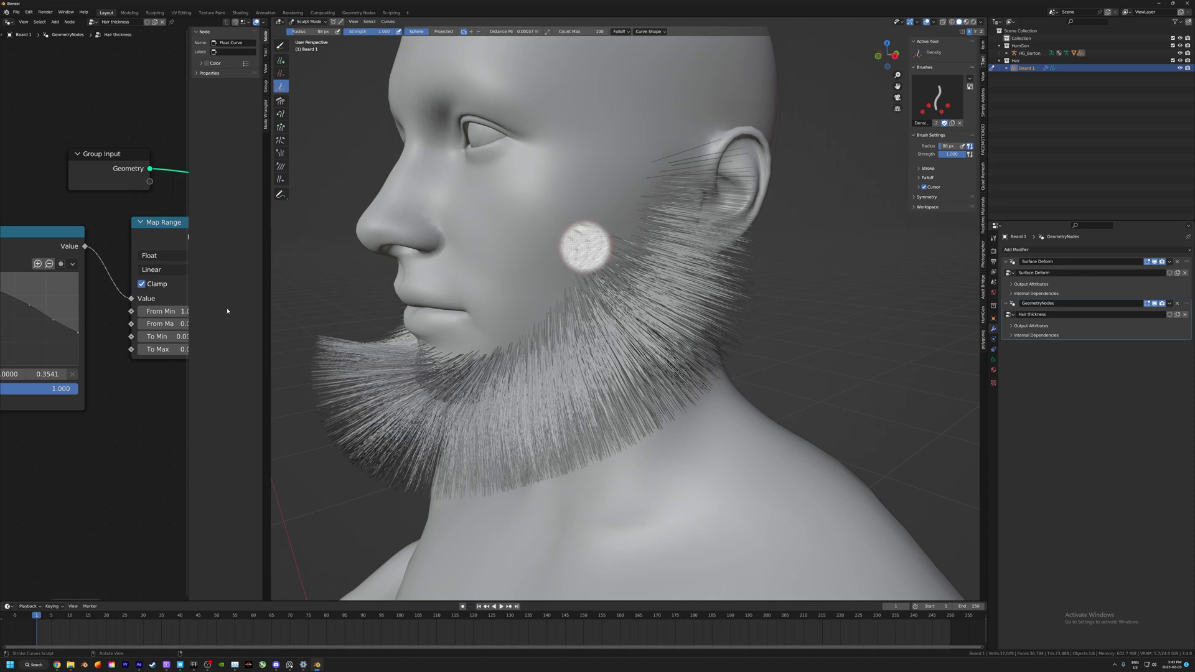
pyautogui.moveTo(527, 300); pyautogui.dragTo(558, 229, button='middle')
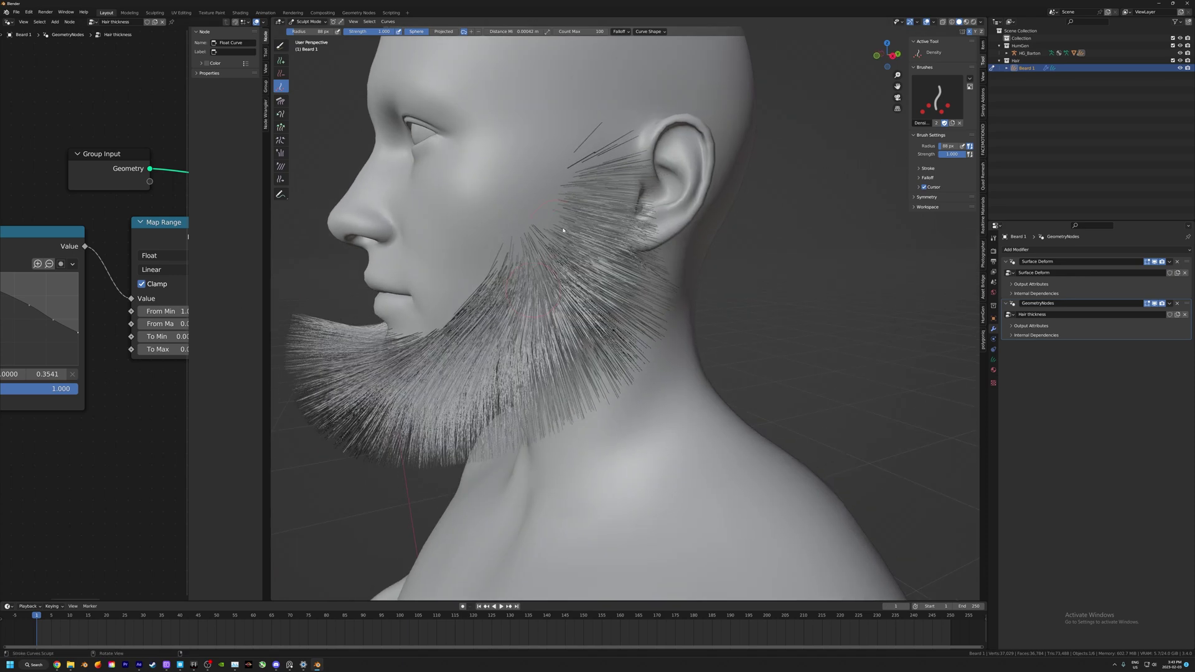
pyautogui.hotkey('shift', 'r')
pyautogui.click(582, 218)
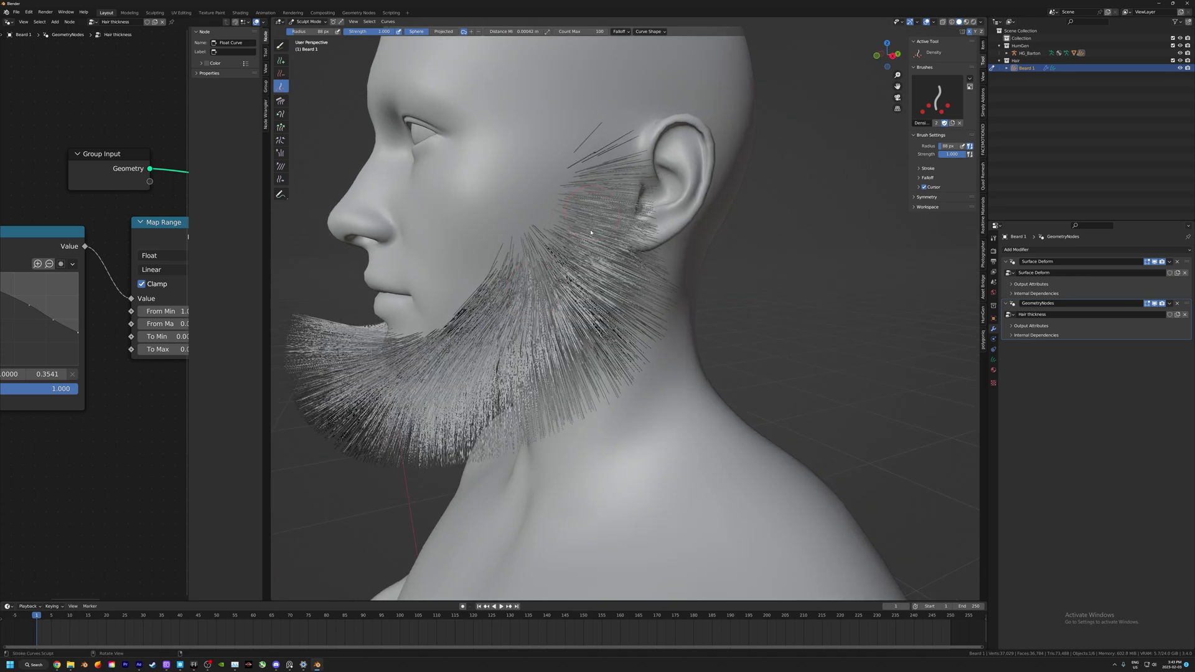
# - Try to thicken the hair below the ear with a Density brush stroke, and undo that stroke
pyautogui.moveTo(587, 219); pyautogui.dragTo(589, 224, button='middle')
pyautogui.moveTo(591, 230); pyautogui.dragTo(569, 266)
pyautogui.moveTo(569, 265); pyautogui.dragTo(580, 273, button='middle')
pyautogui.scroll(-6, 581, 273)
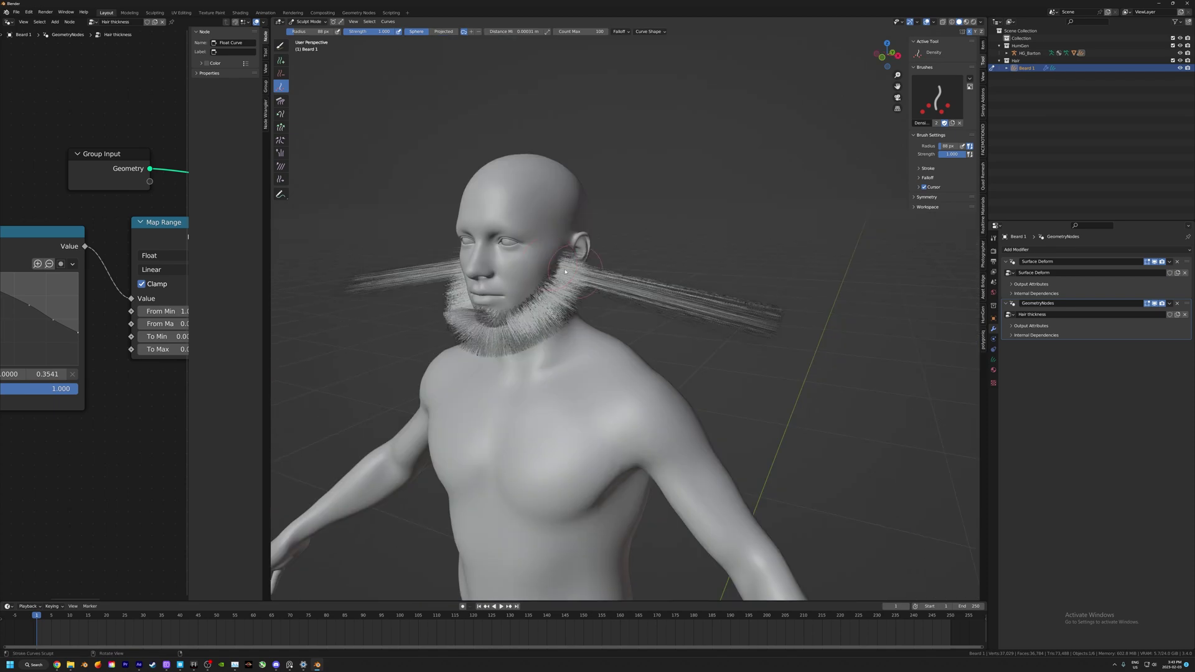
pyautogui.moveTo(752, 308); pyautogui.dragTo(617, 265, button='middle')
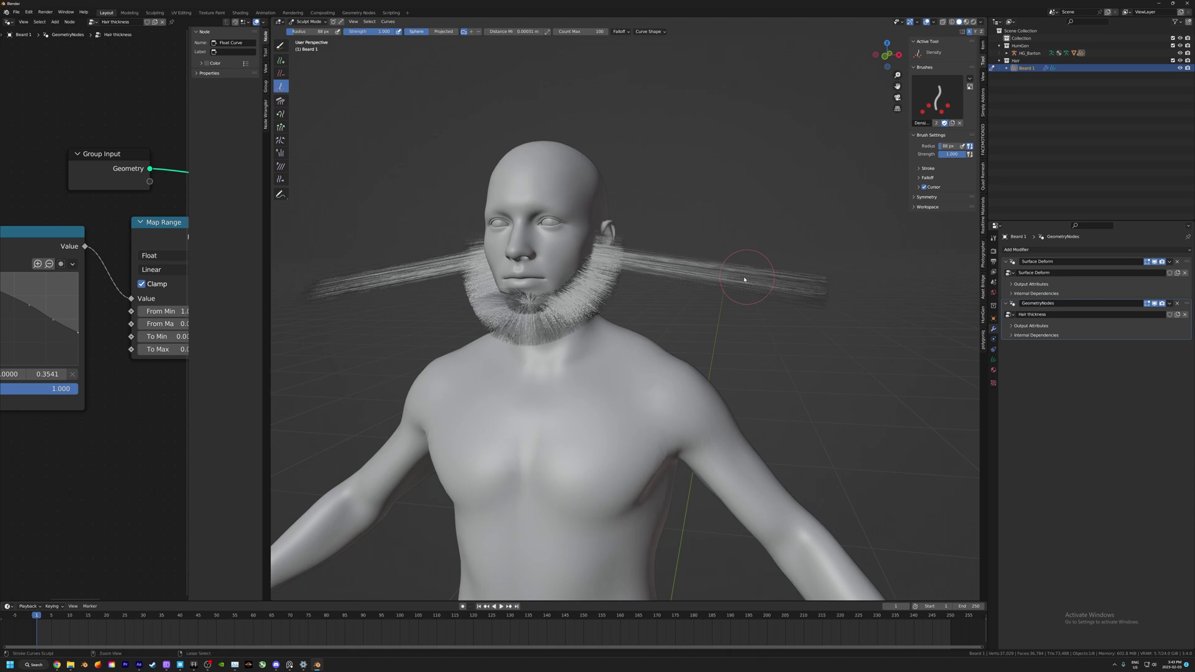
pyautogui.hotkey('ctrl', 'z')
# - Even out the hair density along the cheek and jaw with the Density brush, using a larger minimum distance
pyautogui.scroll(3, 747, 280)
pyautogui.moveTo(747, 279); pyautogui.dragTo(568, 234, button='middle')
pyautogui.scroll(5, 508, 281)
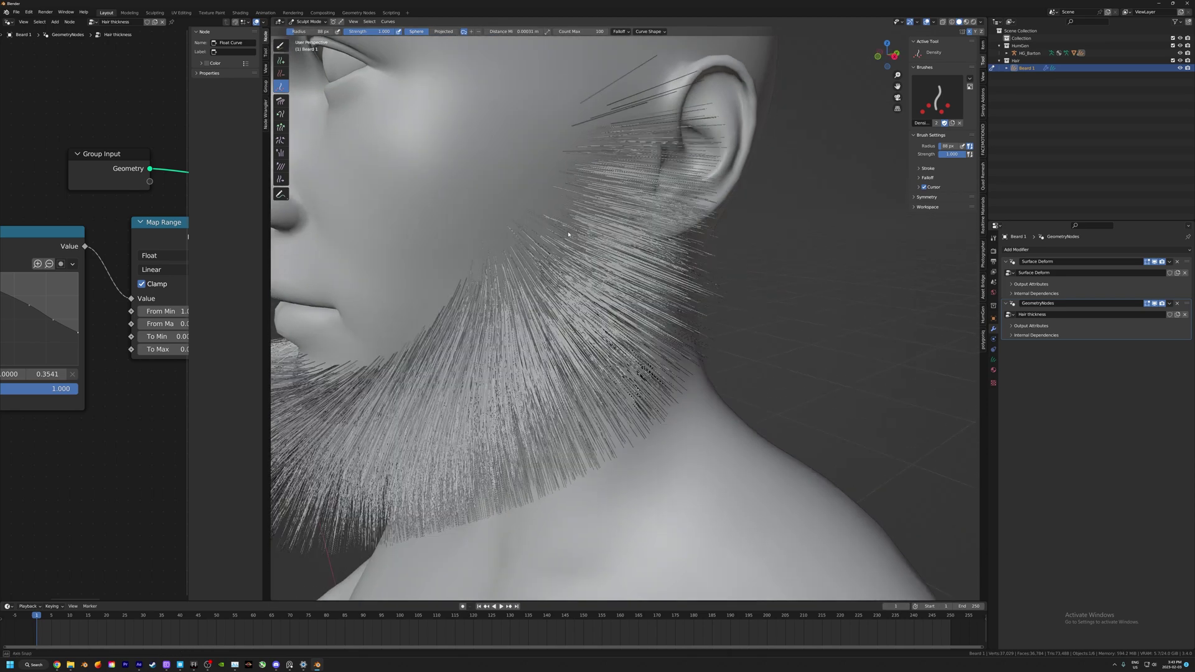
pyautogui.scroll(-3, 567, 234)
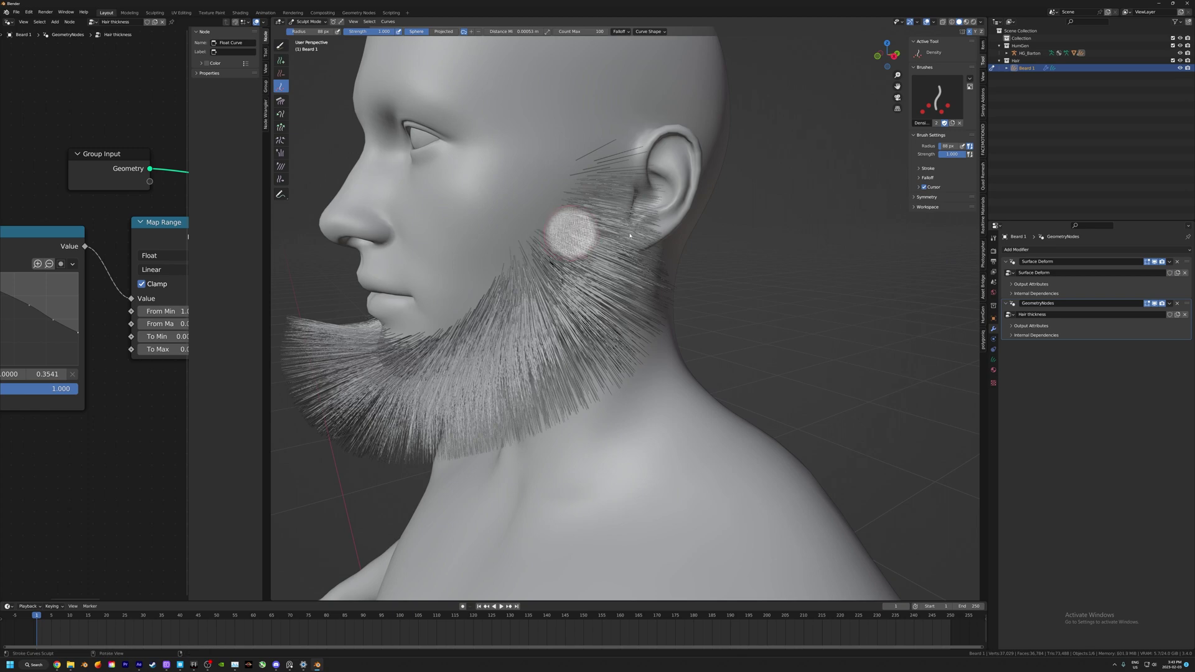
pyautogui.moveTo(584, 244); pyautogui.dragTo(548, 237, button='middle')
pyautogui.moveTo(461, 286)
pyautogui.mouseDown()
pyautogui.moveTo(488, 279)
pyautogui.moveTo(445, 307)
pyautogui.mouseUp()
pyautogui.moveTo(553, 306)
pyautogui.mouseDown(button='middle')
pyautogui.moveTo(609, 310)
pyautogui.moveTo(572, 303)
pyautogui.moveTo(590, 292)
pyautogui.moveTo(569, 291)
pyautogui.mouseUp(button='middle')
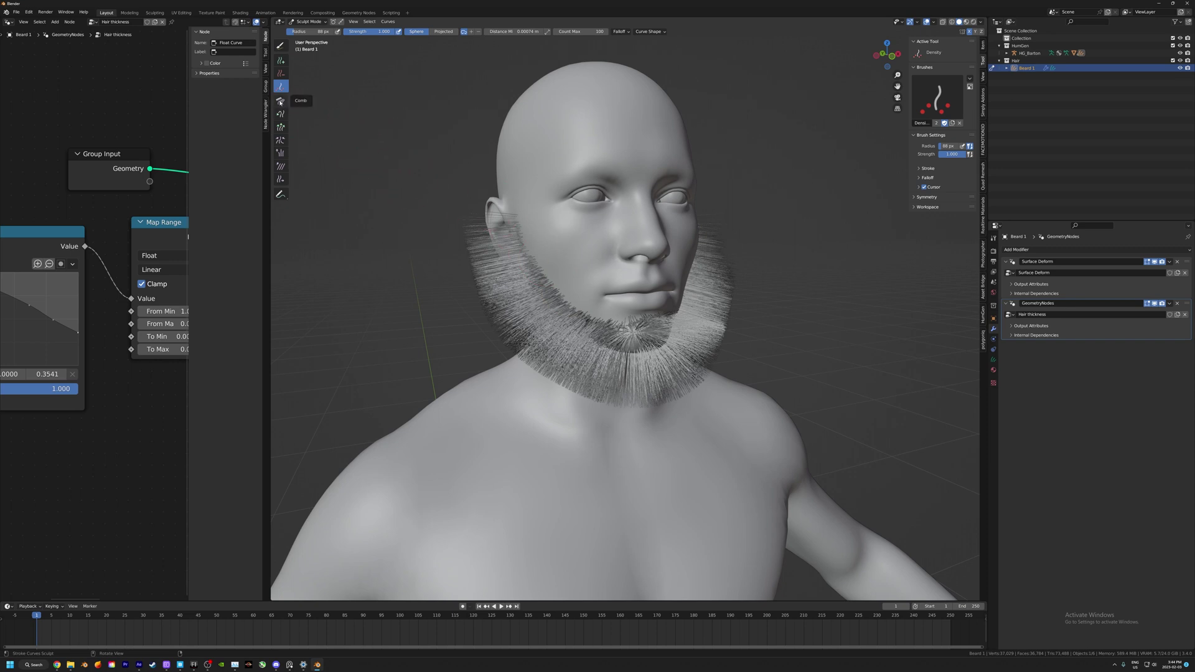
# - Comb the beard's side hair downward against the cheeks using the Comb brush at about 295 px radius and 0.4 strength
pyautogui.click(281, 101)
pyautogui.moveTo(413, 188); pyautogui.dragTo(414, 197, button='middle')
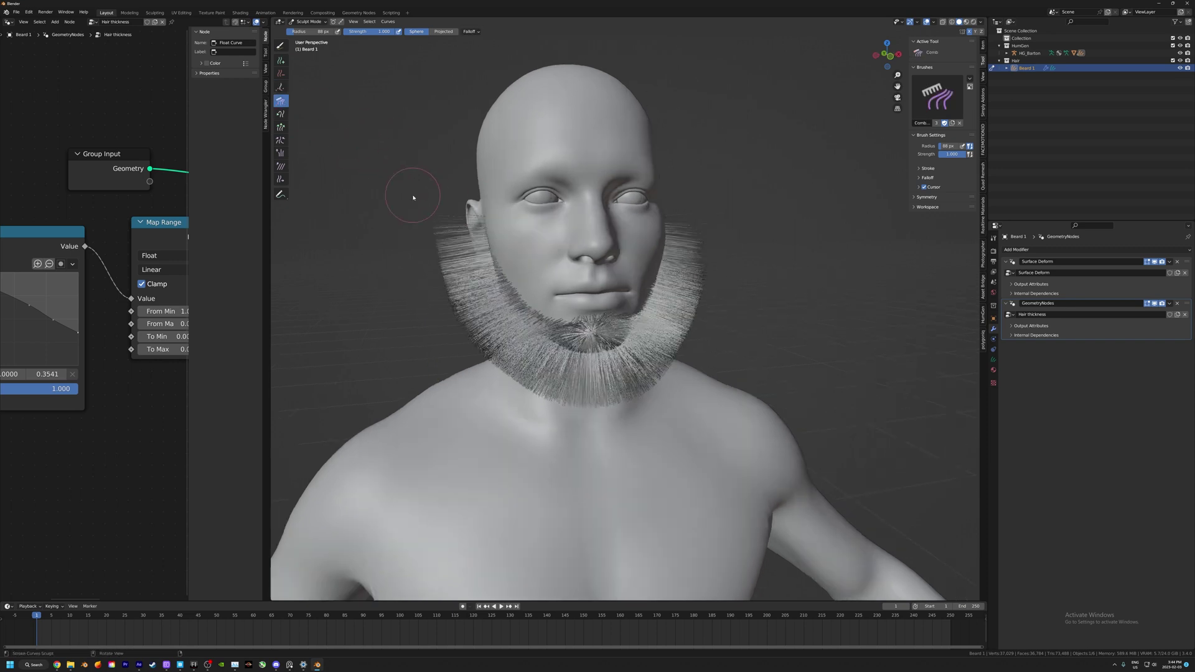
pyautogui.press('f')
pyautogui.click(525, 206)
pyautogui.moveTo(524, 206)
pyautogui.mouseDown(button='middle')
pyautogui.moveTo(470, 200)
pyautogui.moveTo(436, 215)
pyautogui.mouseUp(button='middle')
pyautogui.hotkey('shift', 'f')
pyautogui.click(429, 207)
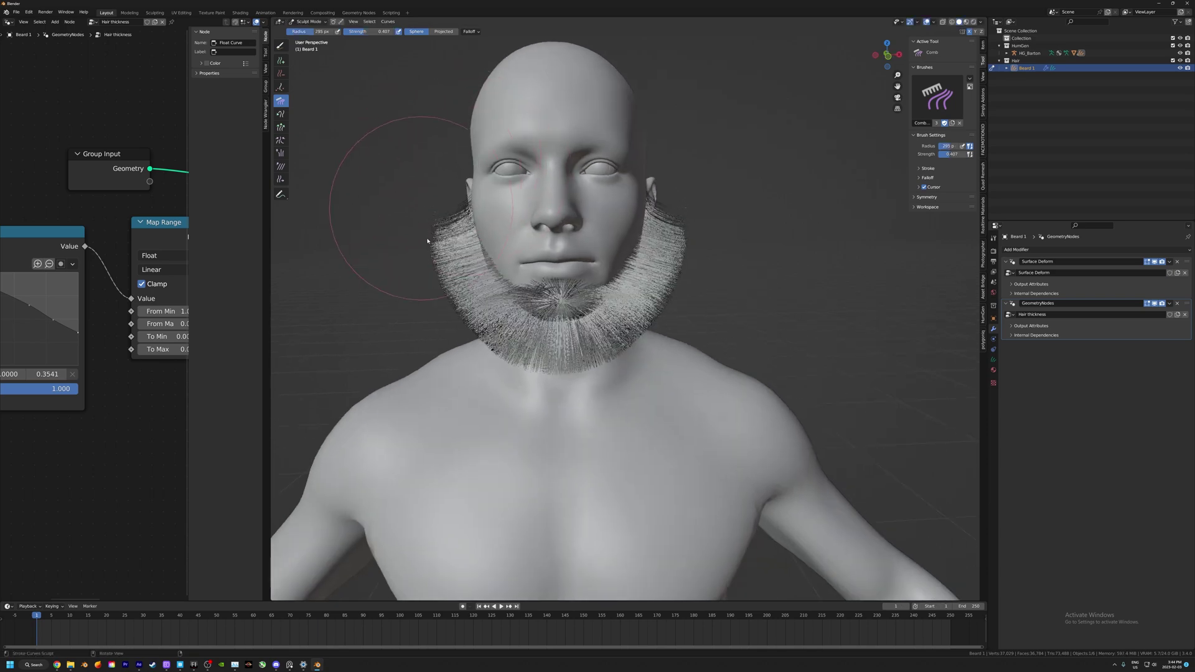
pyautogui.moveTo(436, 215); pyautogui.dragTo(461, 414)
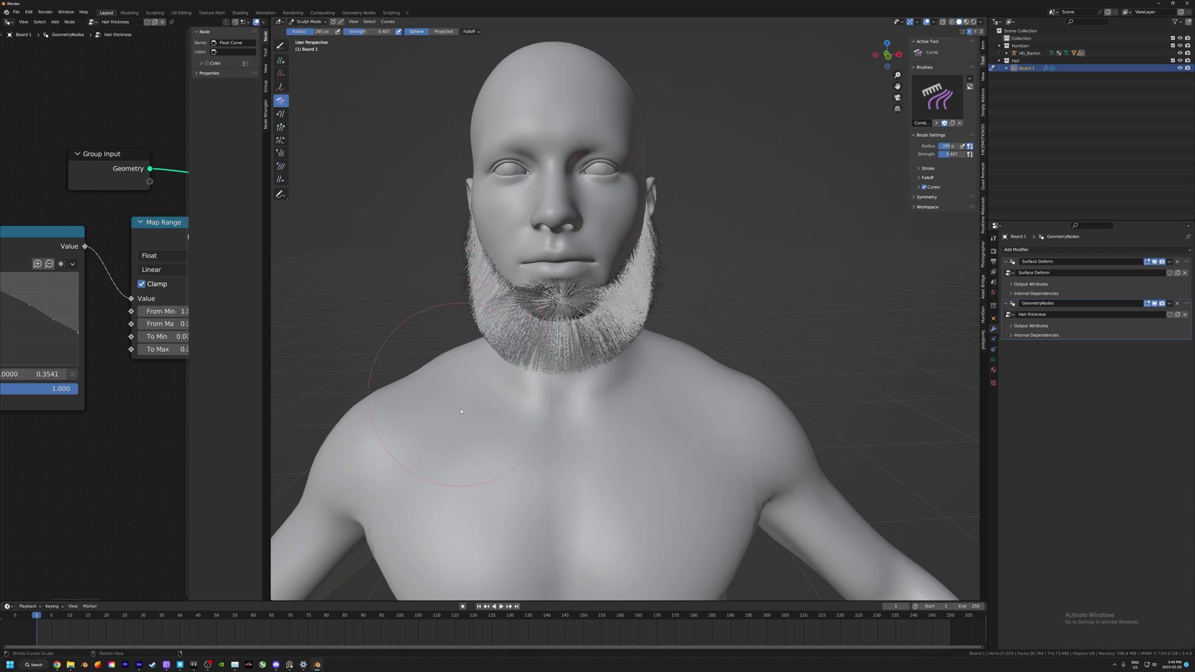
# - Comb the jaw and chin hair down and forward, working from the side and front of the face
pyautogui.moveTo(480, 390); pyautogui.dragTo(740, 313, button='middle')
pyautogui.moveTo(739, 313)
pyautogui.mouseDown()
pyautogui.moveTo(749, 302)
pyautogui.moveTo(689, 377)
pyautogui.mouseUp()
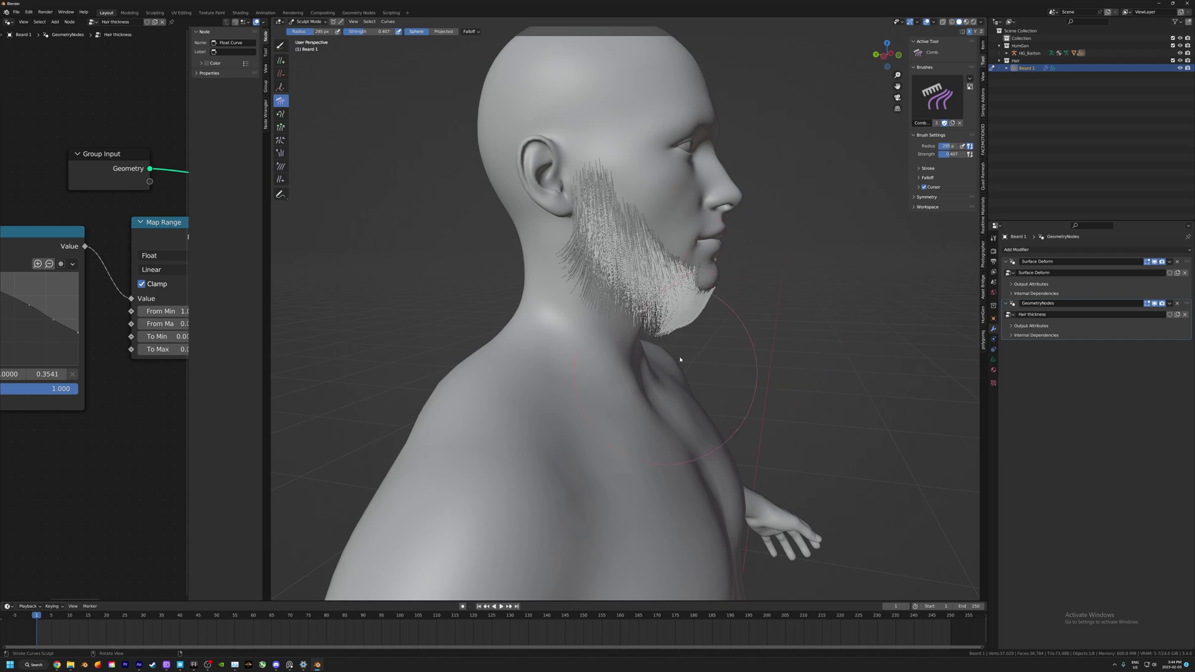
pyautogui.moveTo(681, 360); pyautogui.dragTo(570, 233, button='middle')
pyautogui.scroll(5, 638, 251)
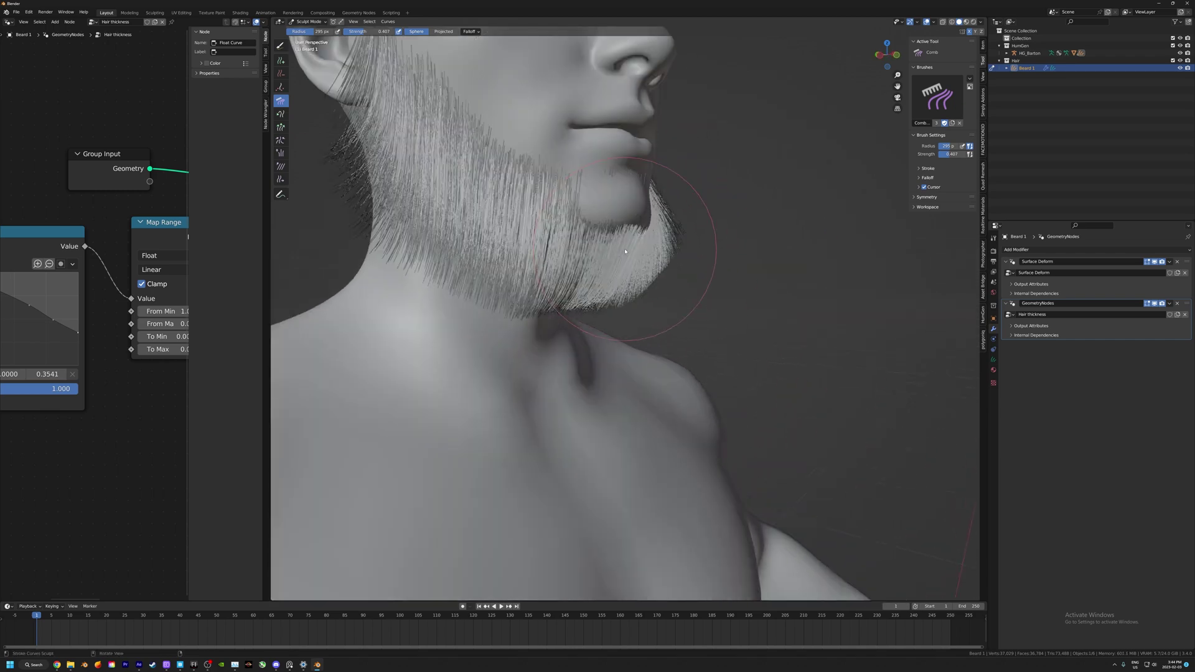
pyautogui.scroll(-2, 635, 299)
pyautogui.moveTo(607, 292)
pyautogui.mouseDown(button='middle')
pyautogui.moveTo(798, 350)
pyautogui.moveTo(745, 323)
pyautogui.moveTo(776, 299)
pyautogui.moveTo(716, 345)
pyautogui.moveTo(641, 349)
pyautogui.moveTo(604, 334)
pyautogui.moveTo(620, 353)
pyautogui.moveTo(588, 306)
pyautogui.moveTo(426, 268)
pyautogui.moveTo(366, 209)
pyautogui.moveTo(449, 302)
pyautogui.moveTo(446, 243)
pyautogui.mouseUp(button='middle')
pyautogui.scroll(-2, 583, 295)
pyautogui.scroll(5, 467, 277)
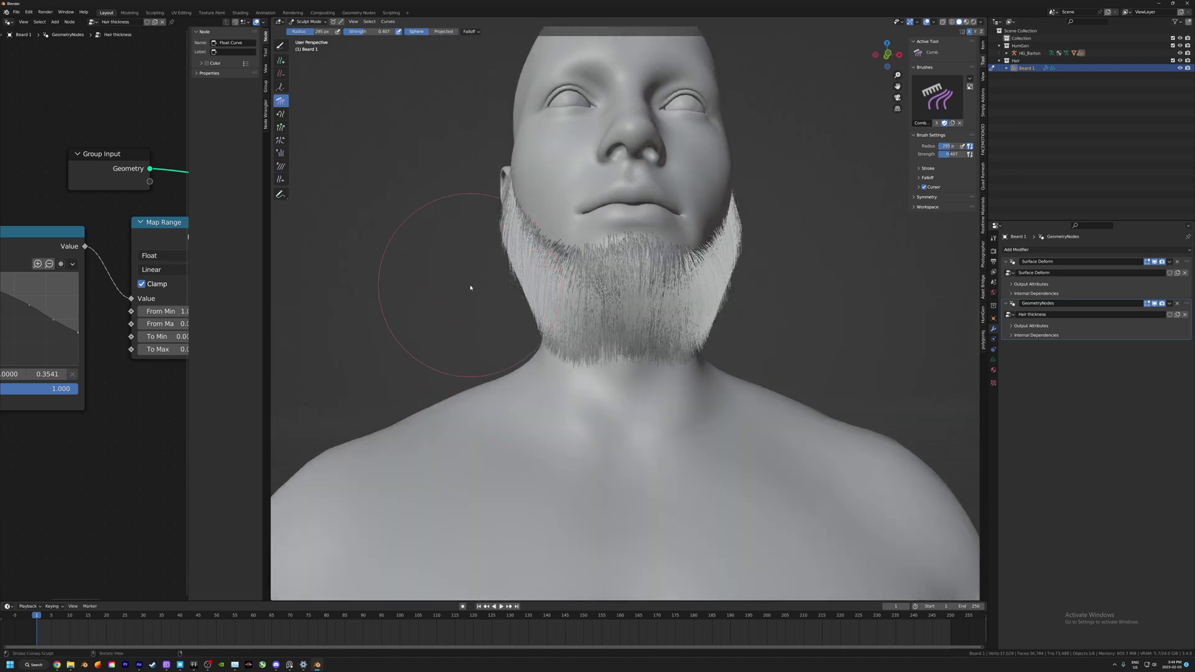
# - Reduce the Comb brush's radius to about 178 px and comb the lower edge of the beard in under the chin
pyautogui.moveTo(618, 361)
pyautogui.mouseDown(button='middle')
pyautogui.moveTo(626, 348)
pyautogui.moveTo(550, 339)
pyautogui.moveTo(546, 350)
pyautogui.moveTo(724, 380)
pyautogui.mouseUp(button='middle')
pyautogui.scroll(4, 626, 354)
pyautogui.press('f')
pyautogui.click(691, 380)
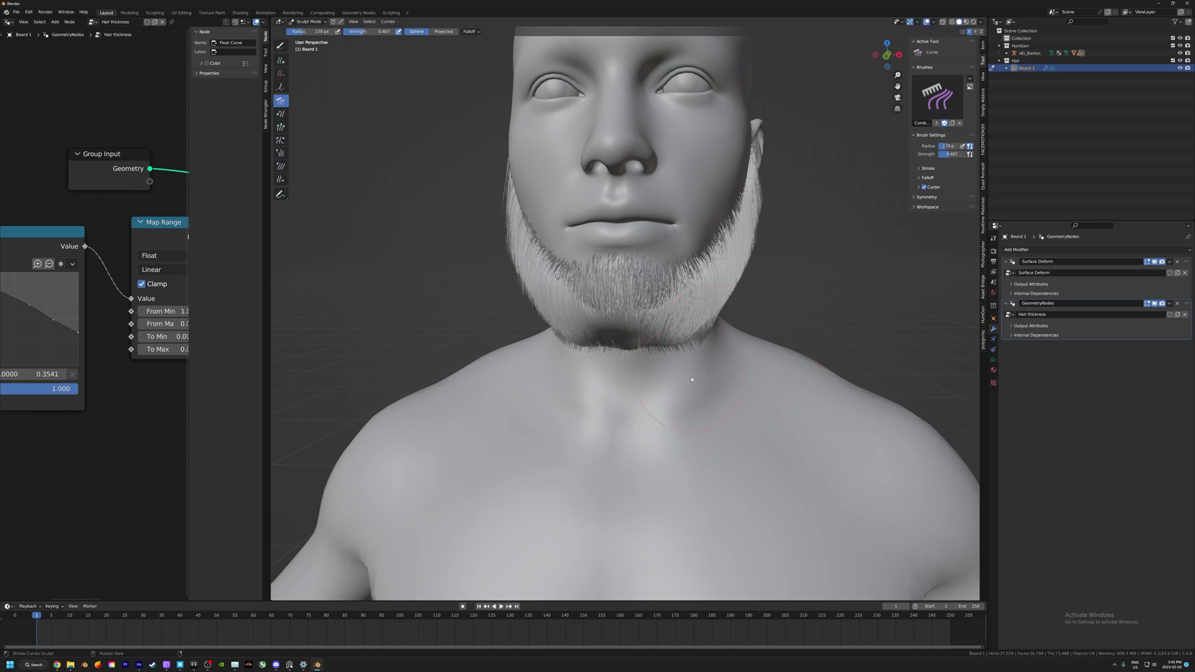
pyautogui.moveTo(708, 358)
pyautogui.mouseDown(button='middle')
pyautogui.moveTo(671, 376)
pyautogui.moveTo(732, 381)
pyautogui.mouseUp(button='middle')
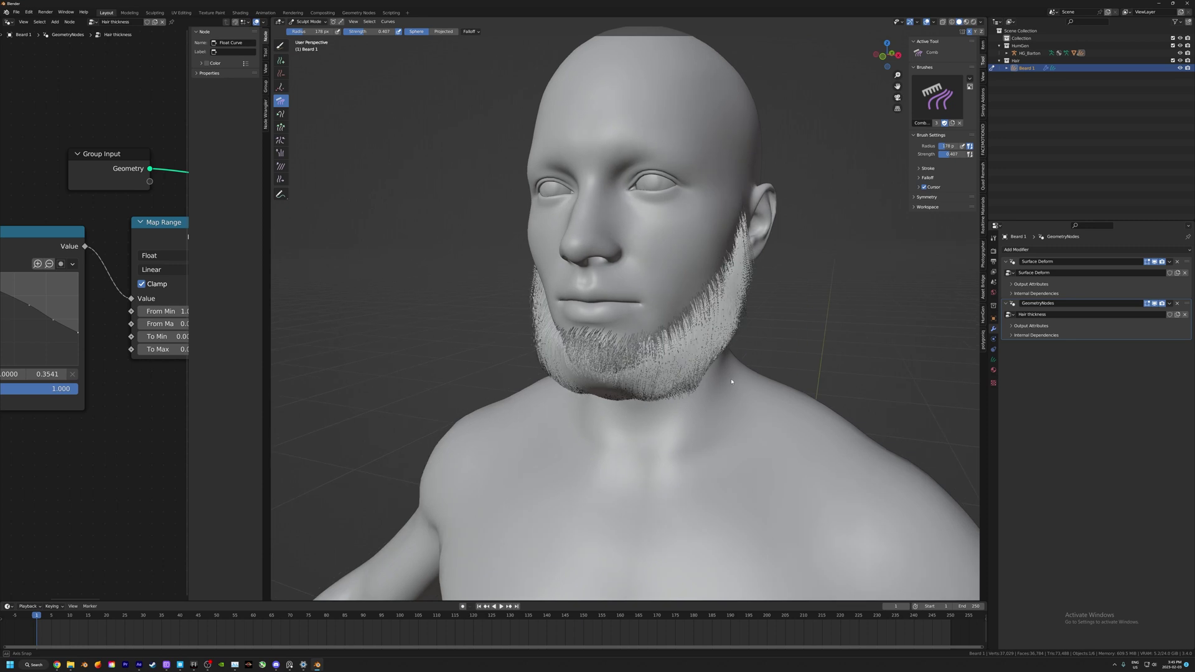
# - Add another Geometry Nodes modifier to the Beard 1 curves and assign the Hair Noise node group to it
pyautogui.click(1009, 251)
pyautogui.click(1027, 270)
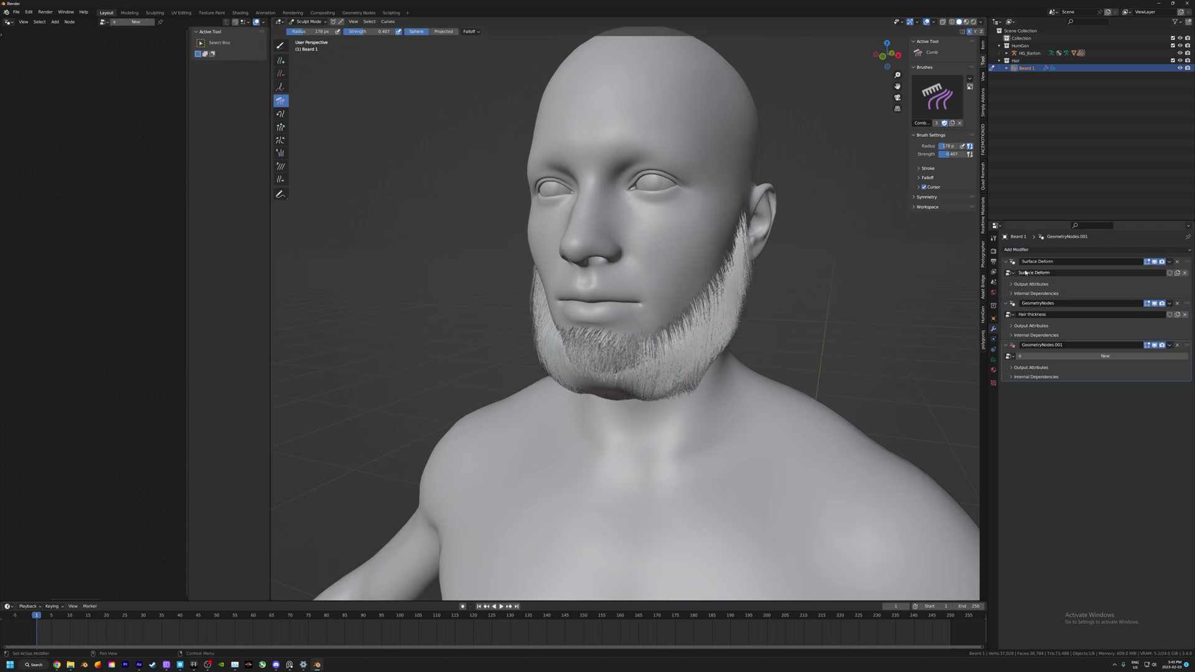
pyautogui.click(1010, 356)
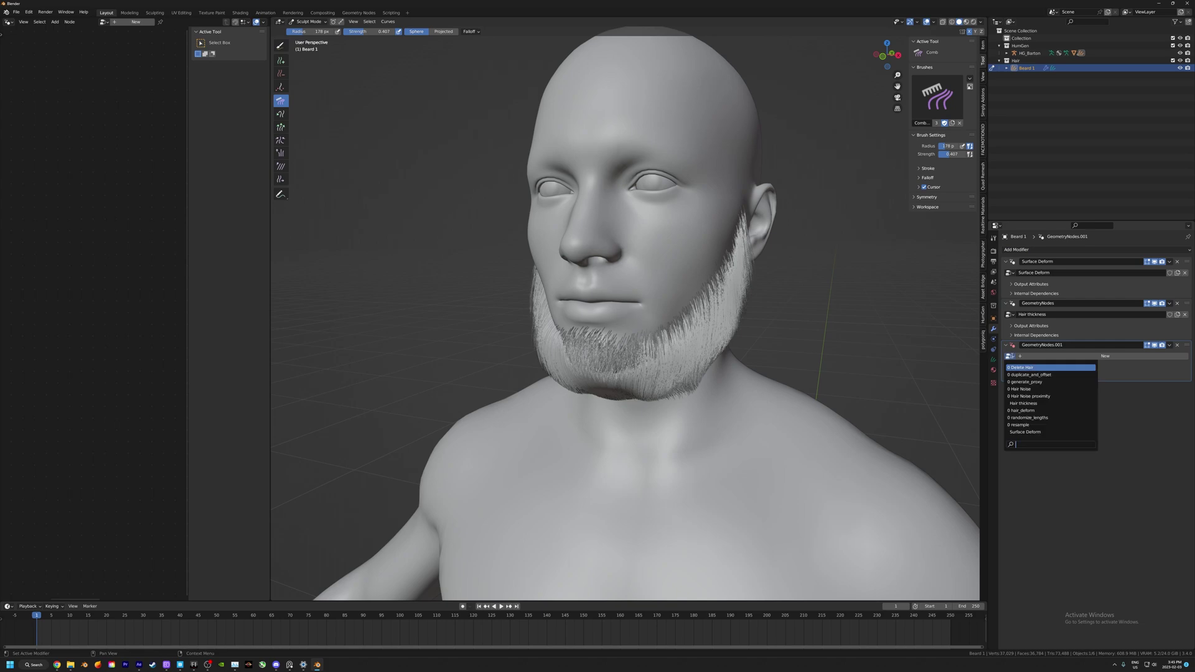
pyautogui.click(1021, 389)
# - Set the Hair Noise strength on Beard 1 to about 0.046 and inspect the frizz on the chin and jaw
pyautogui.scroll(2, 778, 355)
pyautogui.moveTo(784, 355)
pyautogui.mouseDown(button='middle')
pyautogui.moveTo(744, 357)
pyautogui.moveTo(766, 357)
pyautogui.mouseUp(button='middle')
pyautogui.scroll(1, 766, 357)
pyautogui.moveTo(1121, 365); pyautogui.dragTo(1155, 374)
pyautogui.rightClick(1132, 374)
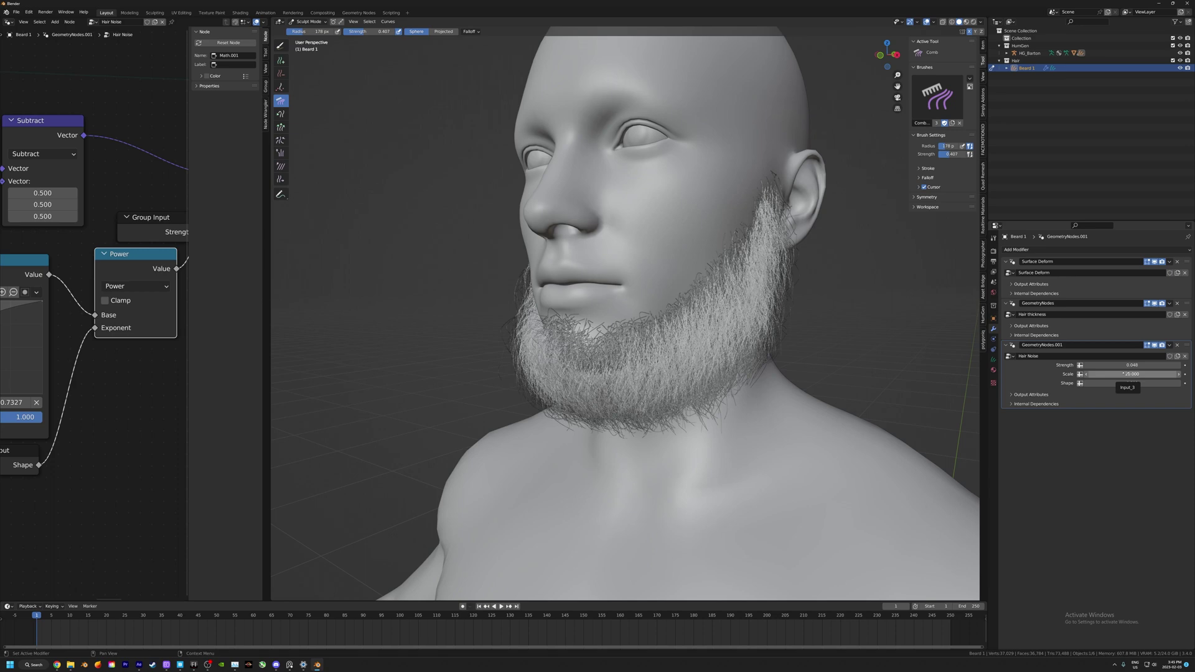
pyautogui.moveTo(803, 429); pyautogui.dragTo(772, 424, button='middle')
pyautogui.scroll(3, 651, 396)
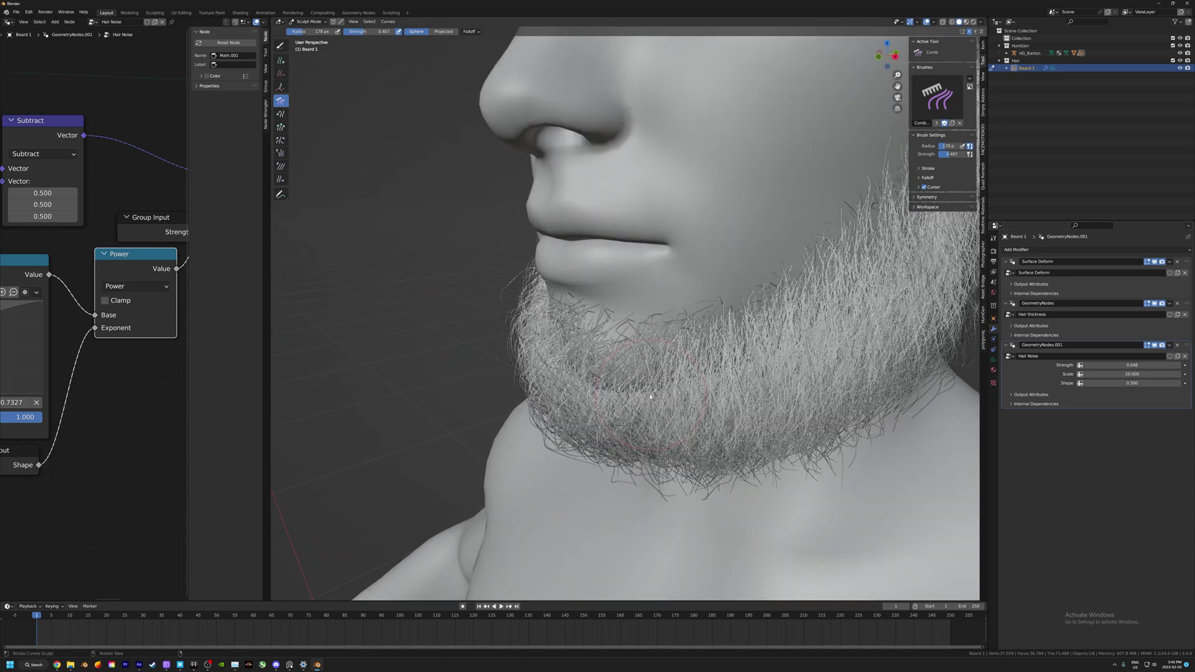
# - Raise the Hair Noise shape value on Beard 1 to about 2.13 so the noise concentrates toward the hair tips
pyautogui.moveTo(651, 397); pyautogui.dragTo(874, 412, button='middle')
pyautogui.moveTo(1105, 384); pyautogui.dragTo(1155, 384)
pyautogui.moveTo(759, 380); pyautogui.dragTo(846, 385, button='middle')
pyautogui.moveTo(473, 186); pyautogui.dragTo(508, 200, button='middle')
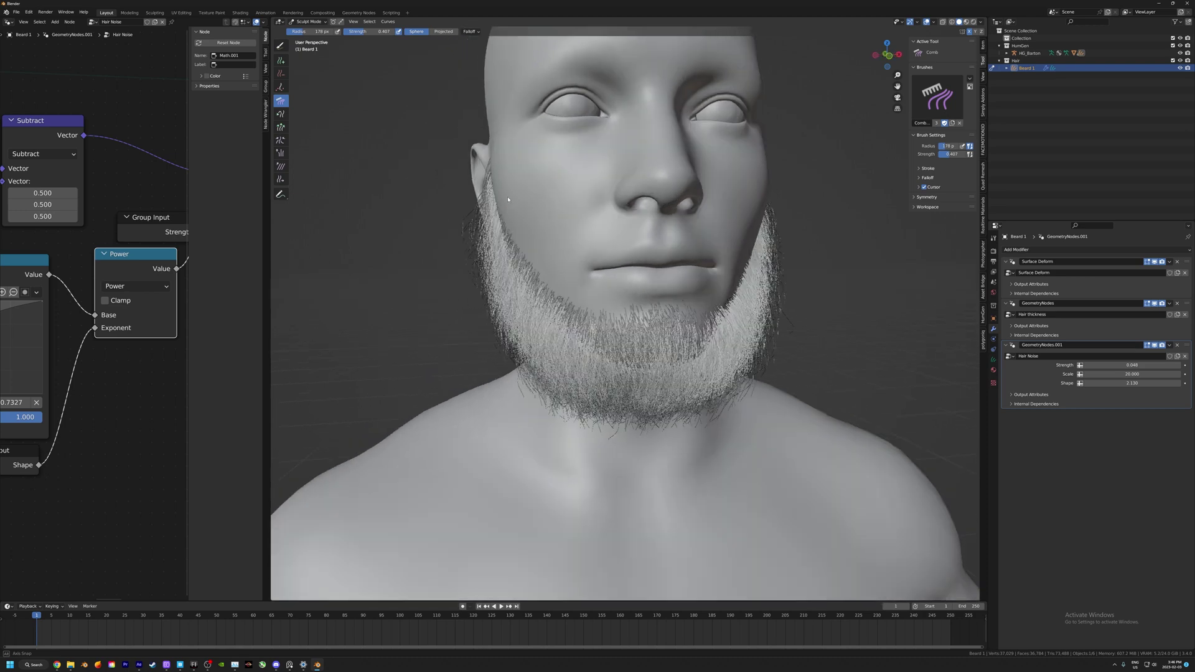
# - Return to Object Mode, duplicate the Beard 1 curves in place, and rename the copy Beard 2
pyautogui.click(1028, 69)
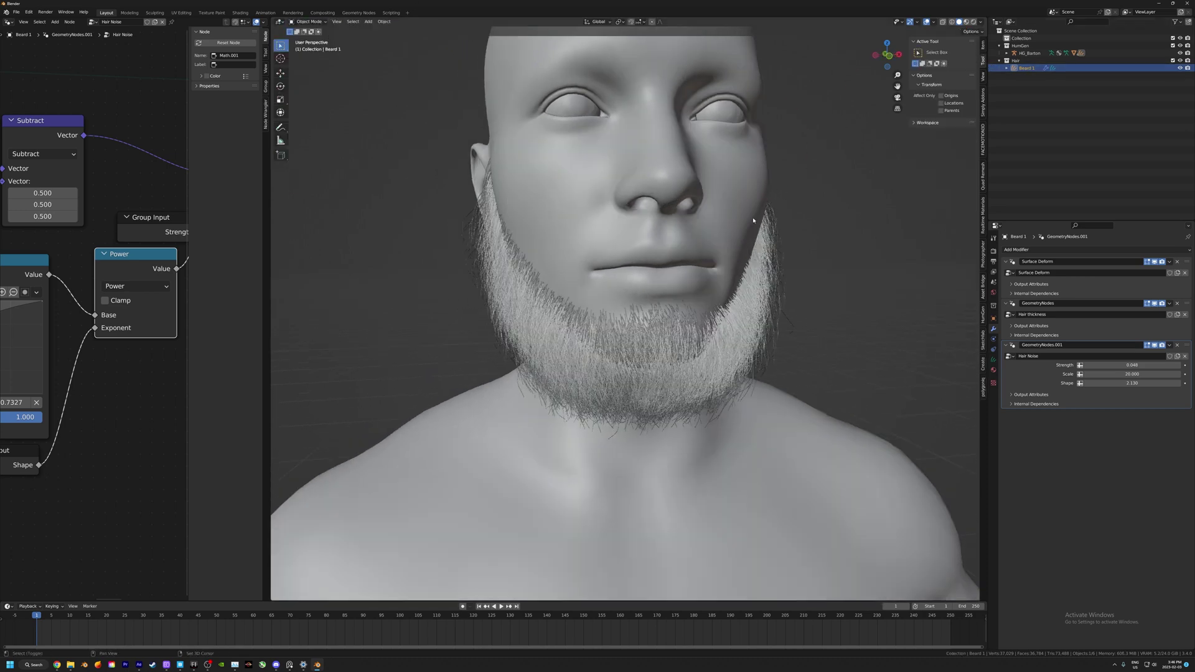
pyautogui.hotkey('shift', 'd')
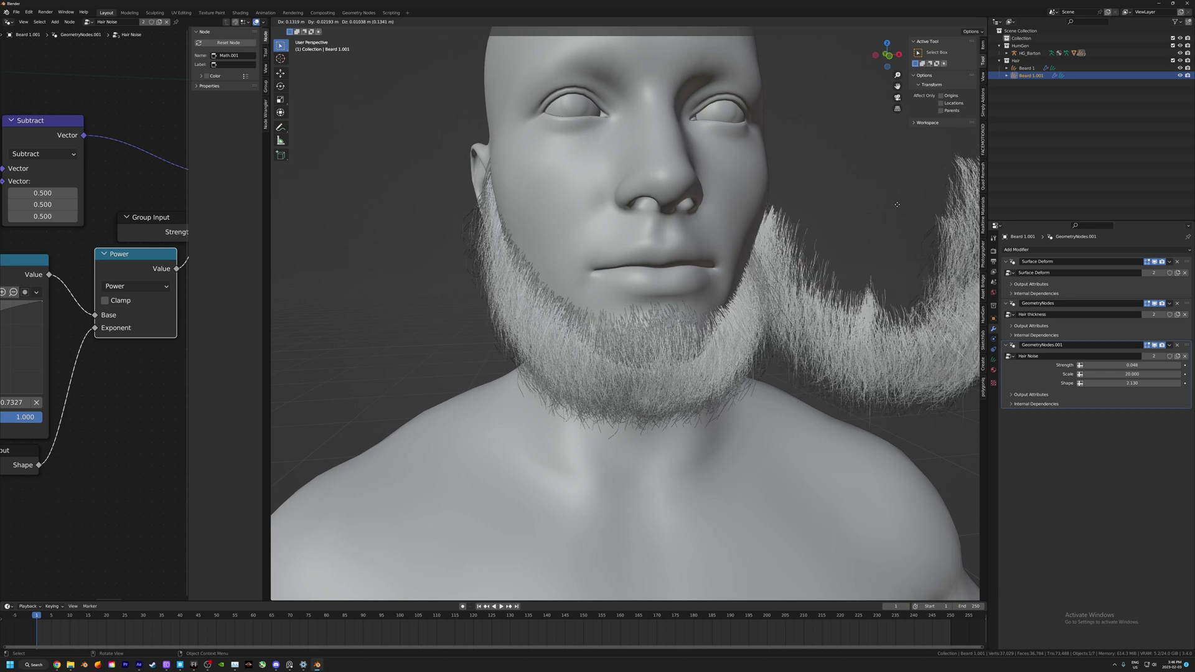
pyautogui.press('Escape')
pyautogui.doubleClick(1047, 77)
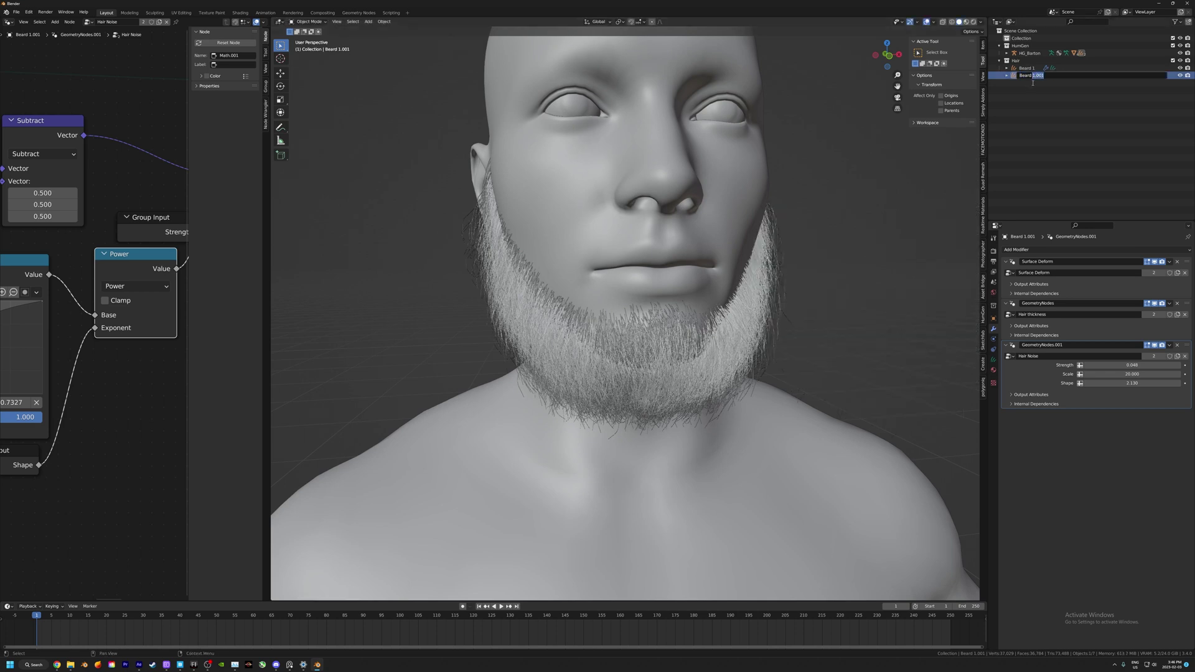
pyautogui.write('2')
pyautogui.press('Return')
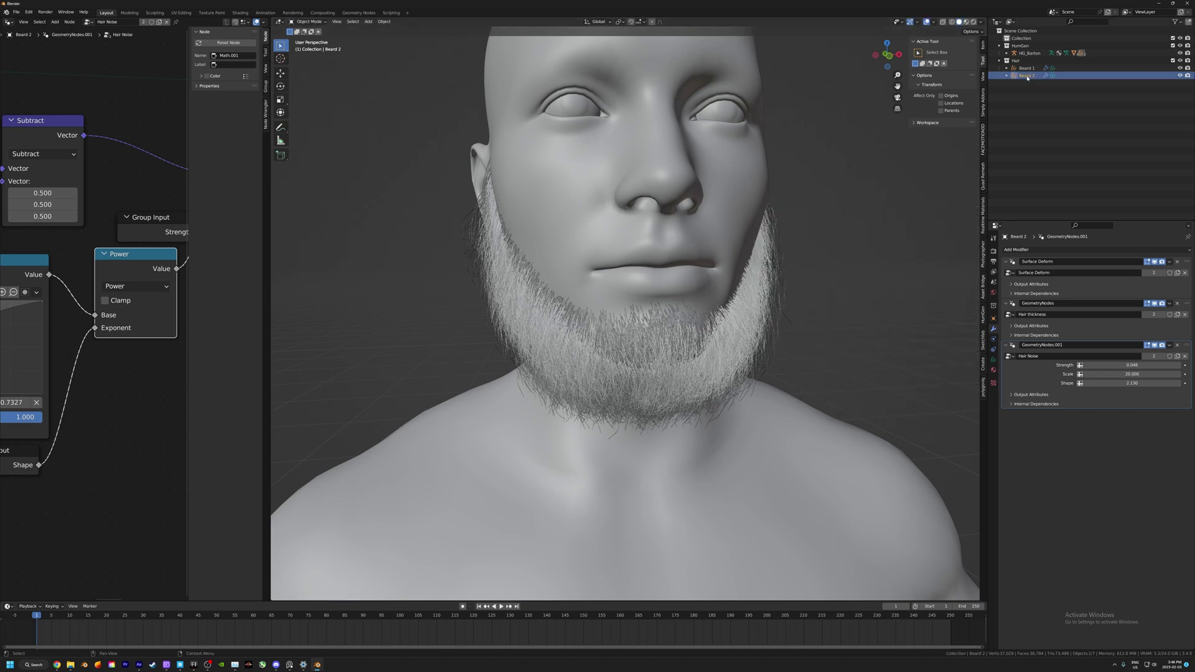
# - Set the Hair Noise strength on Beard 2 to 0.09 and its scale to 60
pyautogui.moveTo(734, 266); pyautogui.dragTo(678, 286, button='middle')
pyautogui.moveTo(1113, 365); pyautogui.dragTo(1163, 373)
pyautogui.click(1120, 373)
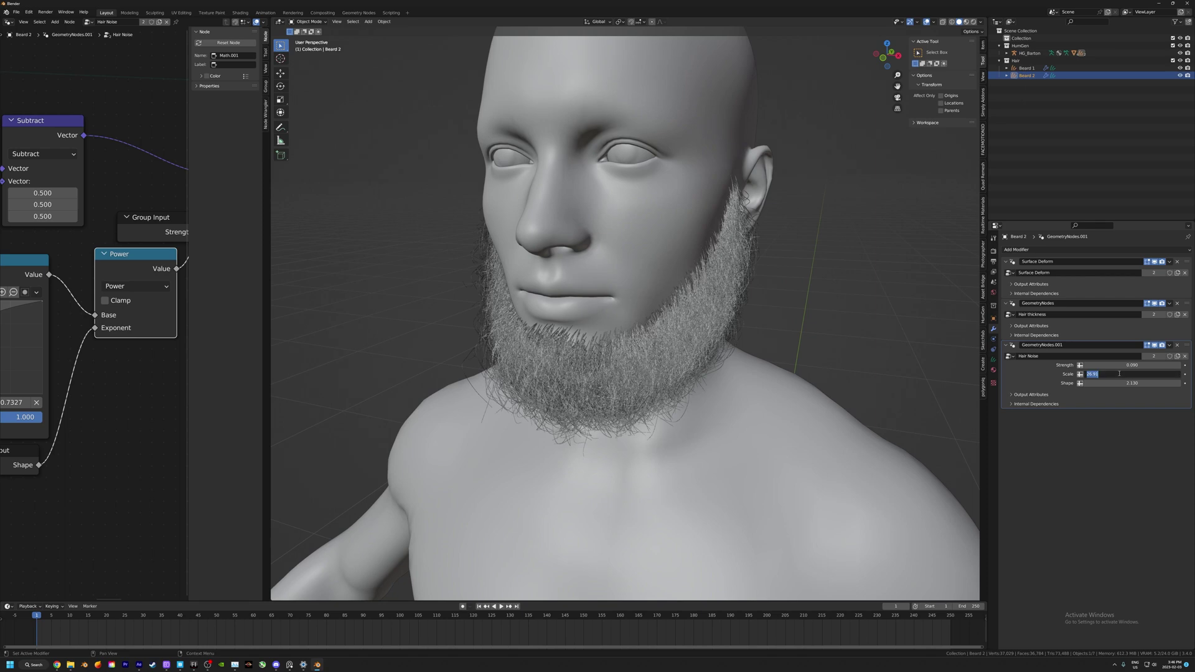
pyautogui.press('Return')
# - In Sculpt Mode, thin out the Beard 2 hairs across the cheek, jaw and chin using the Density brush with a larger minimum distance
pyautogui.moveTo(803, 358); pyautogui.dragTo(343, 63, button='middle')
pyautogui.click(297, 24)
pyautogui.click(306, 38)
pyautogui.click(281, 86)
pyautogui.moveTo(473, 299); pyautogui.dragTo(696, 306, button='middle')
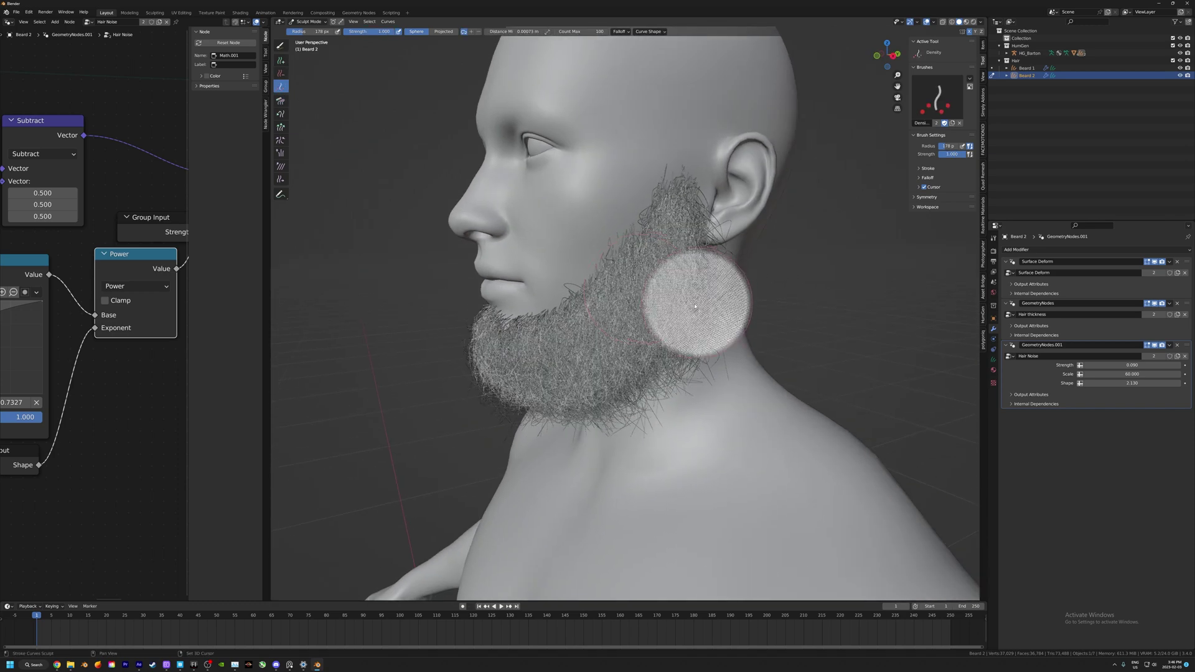
pyautogui.moveTo(861, 302)
pyautogui.moveTo(843, 304); pyautogui.dragTo(731, 253, button='middle')
pyautogui.moveTo(709, 211)
pyautogui.mouseDown()
pyautogui.moveTo(716, 198)
pyautogui.moveTo(585, 325)
pyautogui.moveTo(568, 325)
pyautogui.mouseUp()
pyautogui.moveTo(722, 222); pyautogui.dragTo(629, 329)
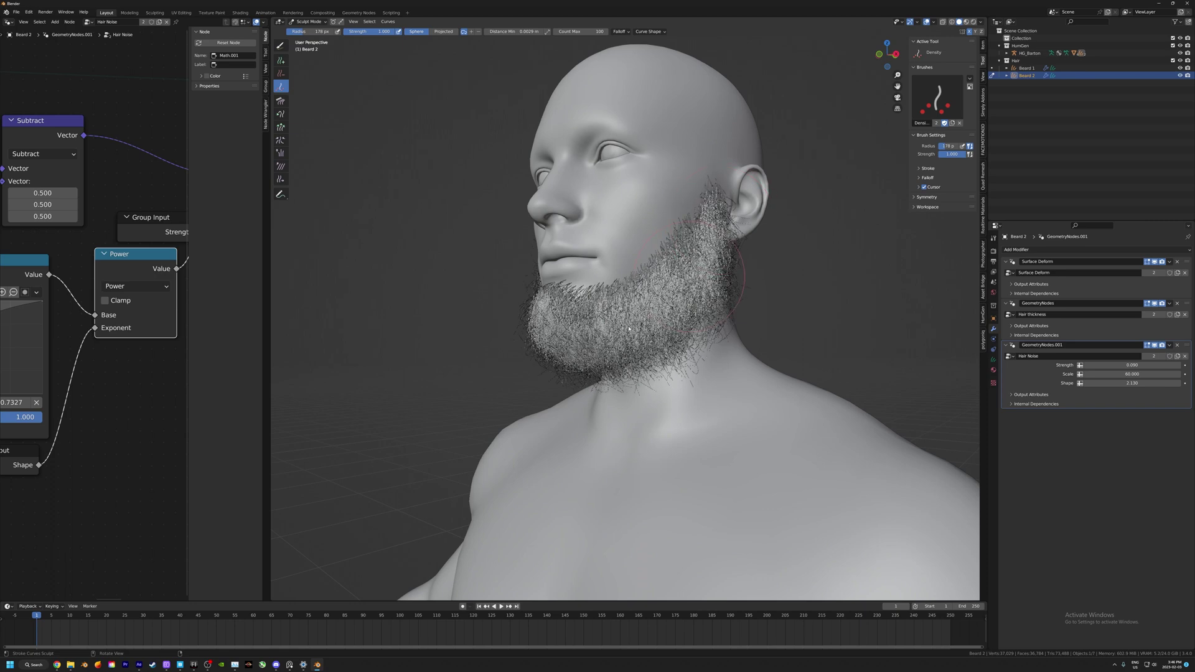
pyautogui.moveTo(687, 267)
pyautogui.mouseDown()
pyautogui.moveTo(654, 293)
pyautogui.moveTo(735, 209)
pyautogui.mouseUp()
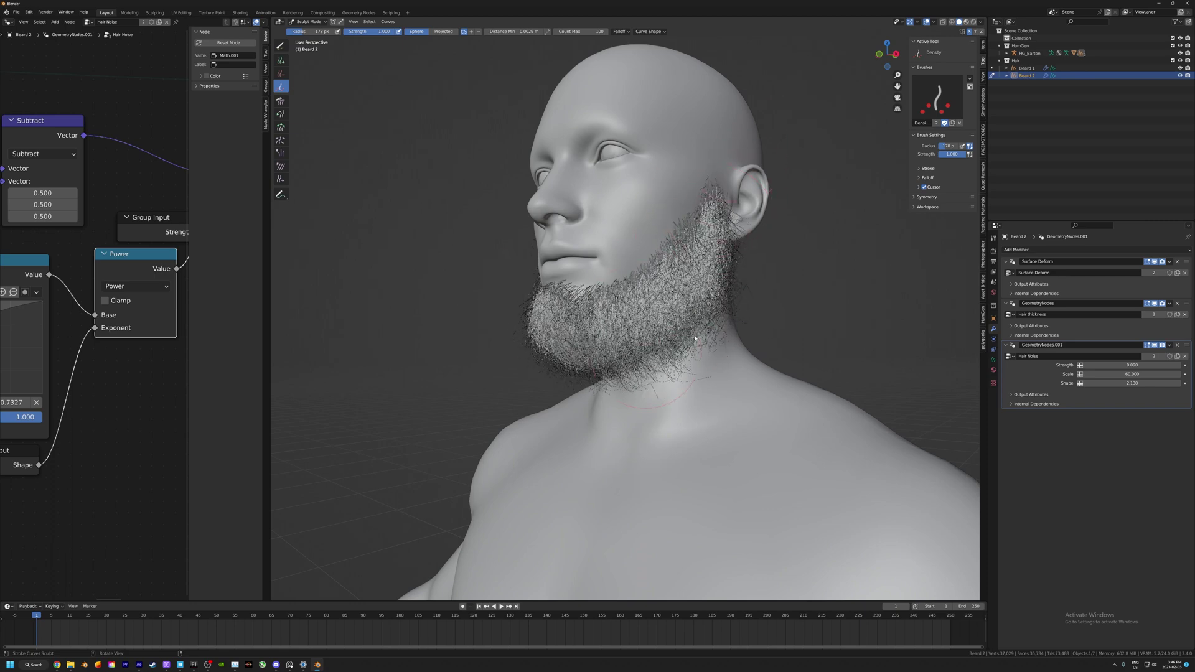
pyautogui.moveTo(576, 355); pyautogui.dragTo(716, 350, button='middle')
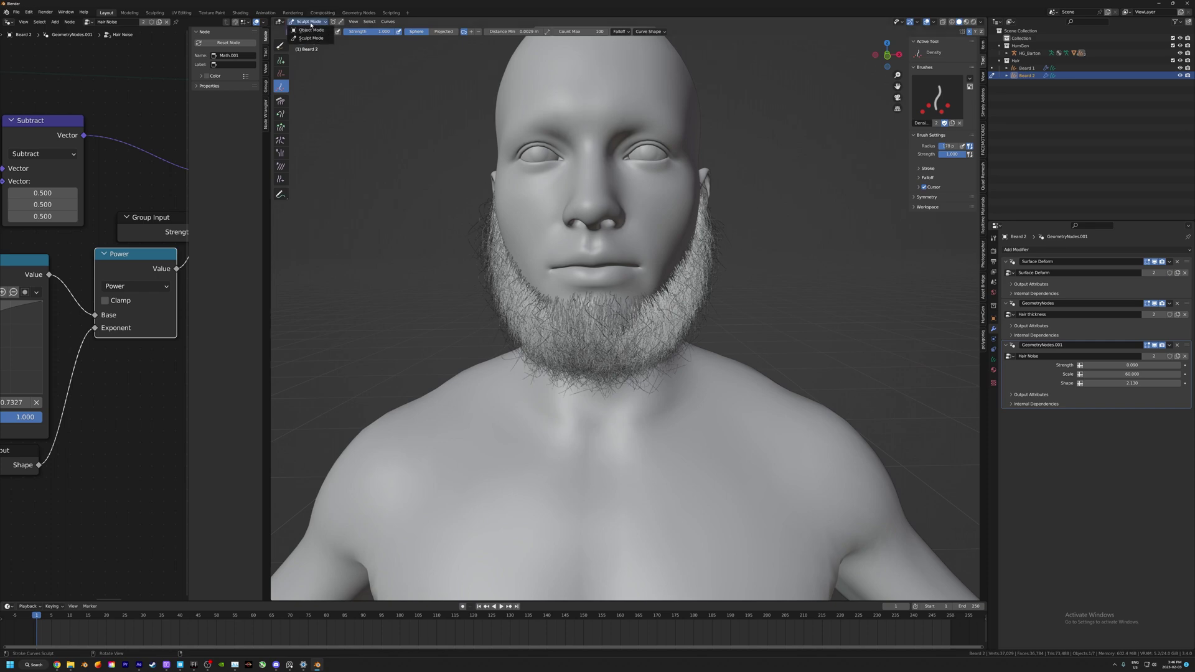
pyautogui.moveTo(610, 269); pyautogui.dragTo(685, 306, button='middle')
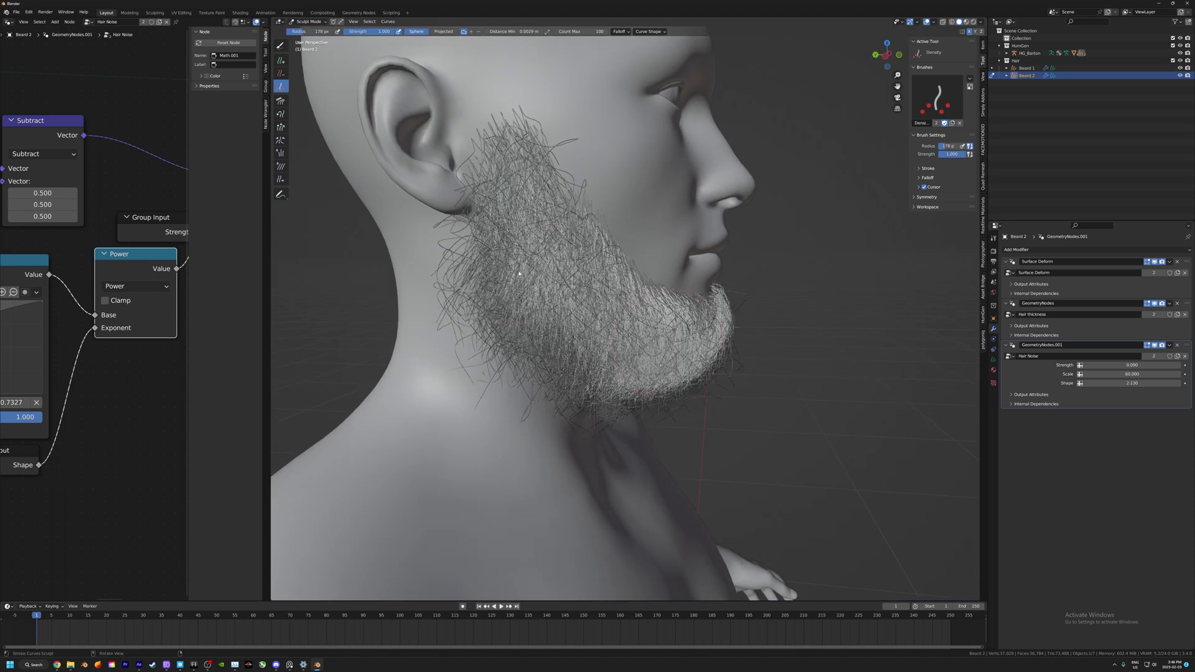
# - Lower the Hair Noise strength on Beard 2 to 0.034 so the flyaway hairs scatter less around the face
pyautogui.scroll(-2, 514, 271)
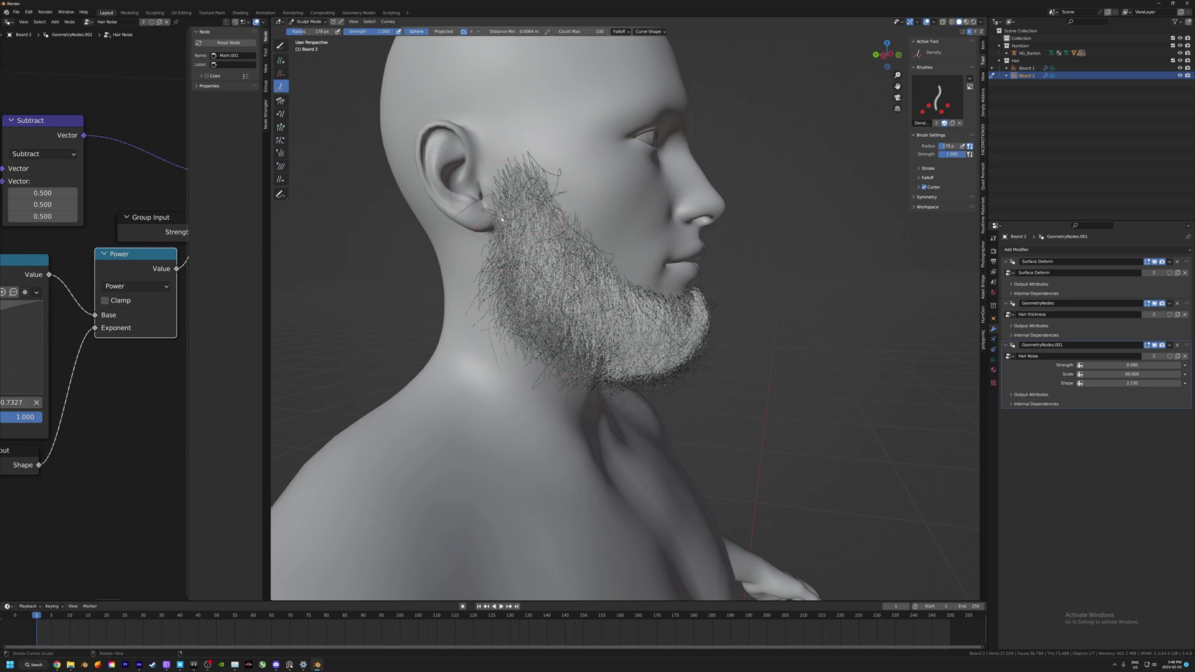
pyautogui.moveTo(591, 395); pyautogui.dragTo(543, 397, button='middle')
pyautogui.moveTo(1132, 366); pyautogui.dragTo(1139, 366)
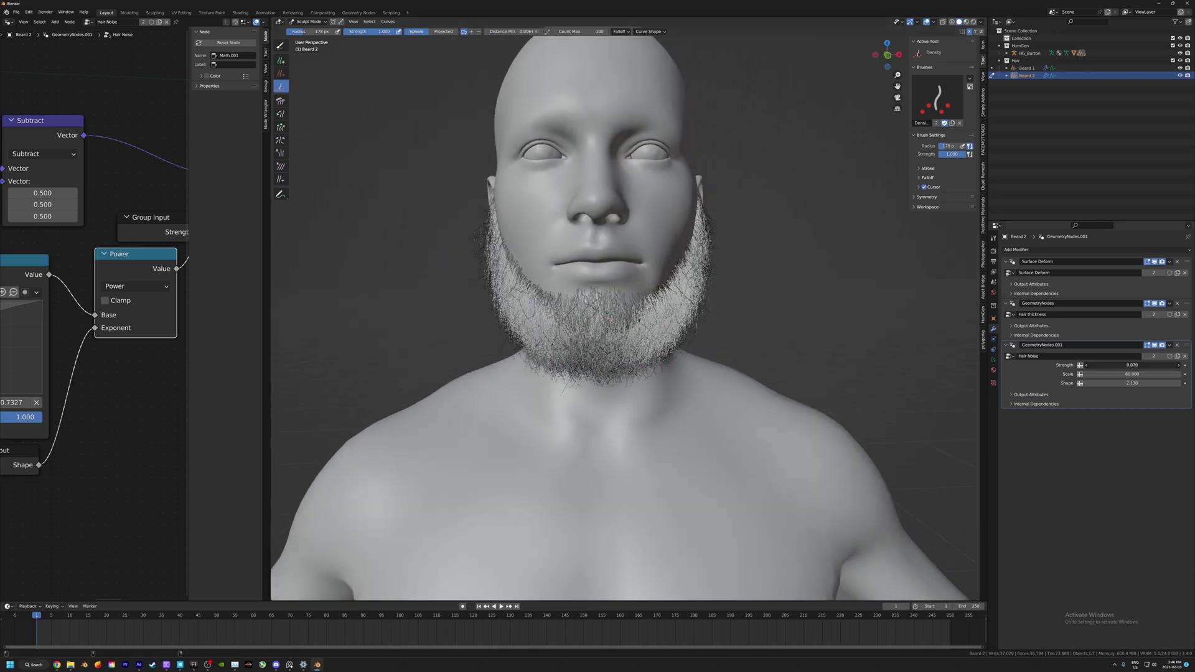
pyautogui.moveTo(1132, 366); pyautogui.dragTo(1136, 365)
pyautogui.scroll(2, 715, 309)
pyautogui.moveTo(717, 309); pyautogui.dragTo(683, 272, button='middle')
pyautogui.moveTo(752, 184)
pyautogui.mouseDown(button='middle')
pyautogui.moveTo(767, 266)
pyautogui.moveTo(760, 283)
pyautogui.moveTo(740, 284)
pyautogui.mouseUp(button='middle')
# - Light the character for the rendered view with area lights placed in the Lights collection
pyautogui.click(994, 251)
pyautogui.scroll(-3, 1096, 435)
pyautogui.click(994, 328)
pyautogui.click(1026, 83)
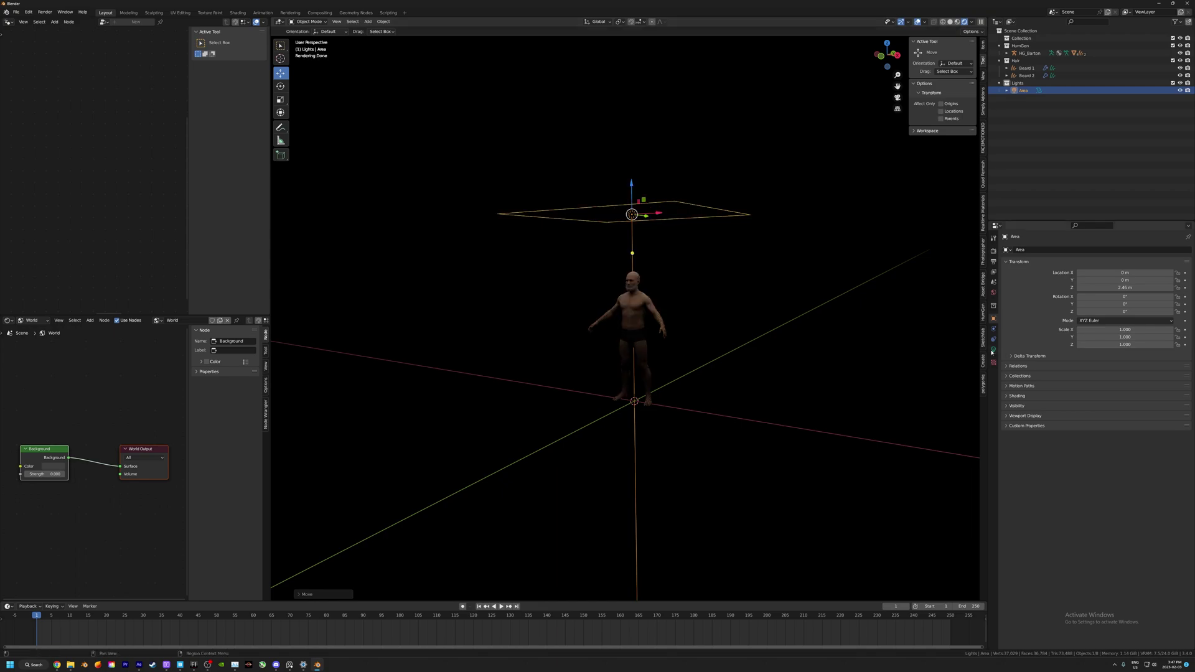
pyautogui.hotkey('shift', 'a')
pyautogui.click(669, 374)
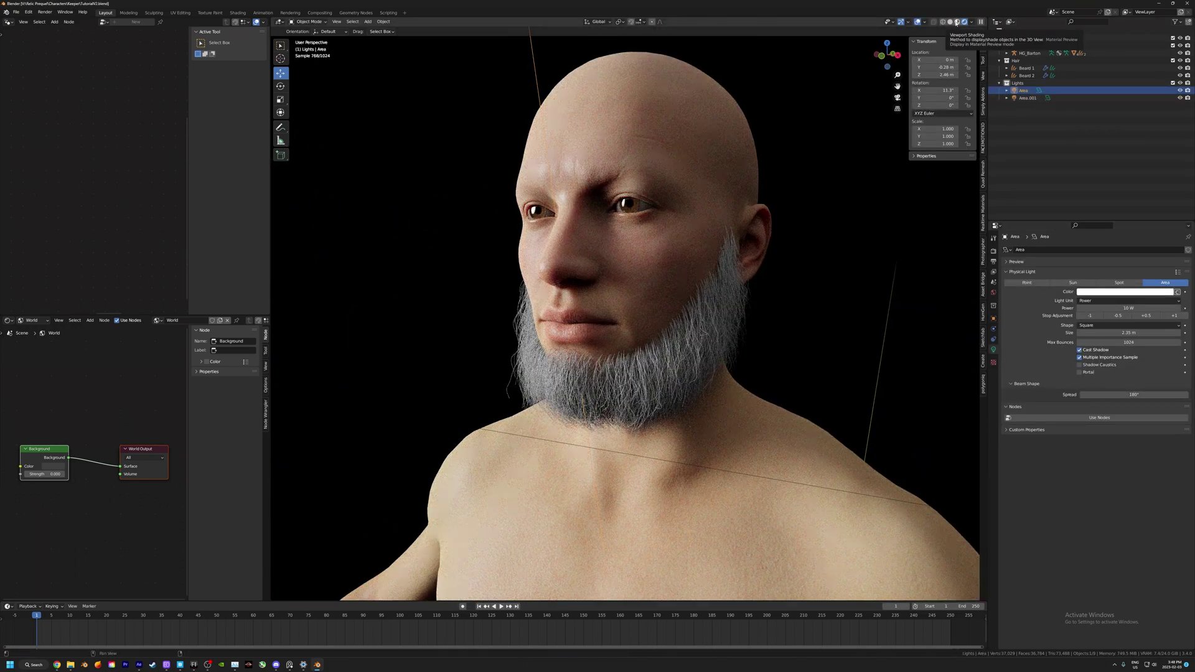
pyautogui.moveTo(766, 243); pyautogui.dragTo(716, 244, button='middle')
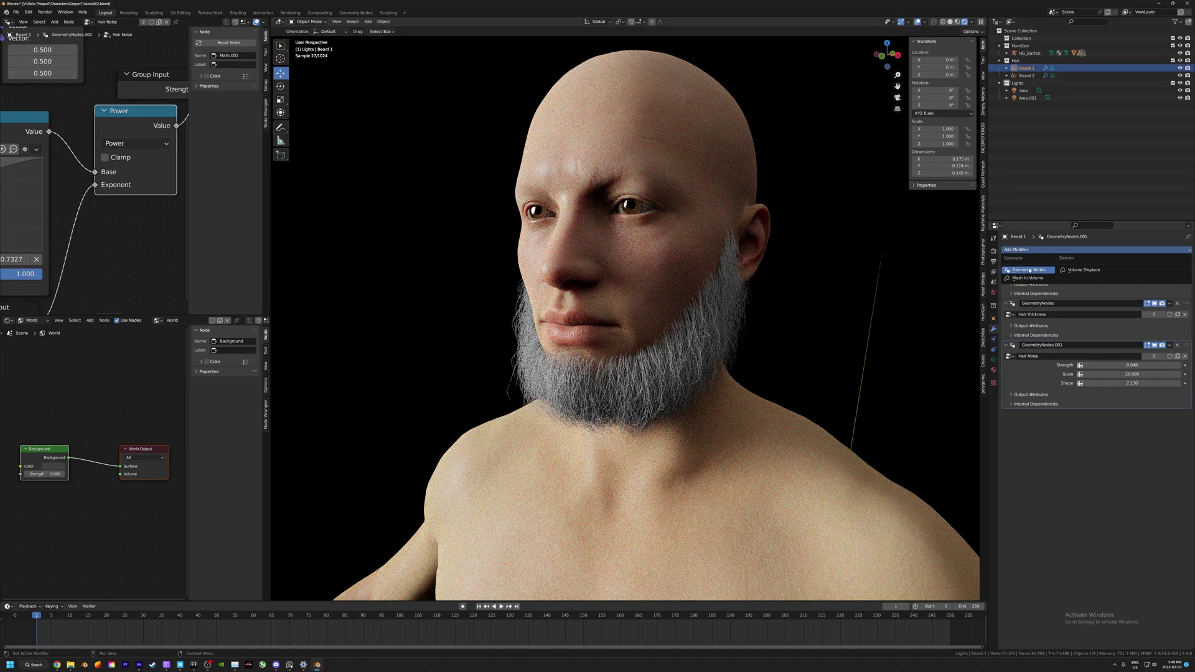
# - Add a Geometry Nodes modifier with a new node tree to Beard 1, widening the node editor
pyautogui.click(1027, 271)
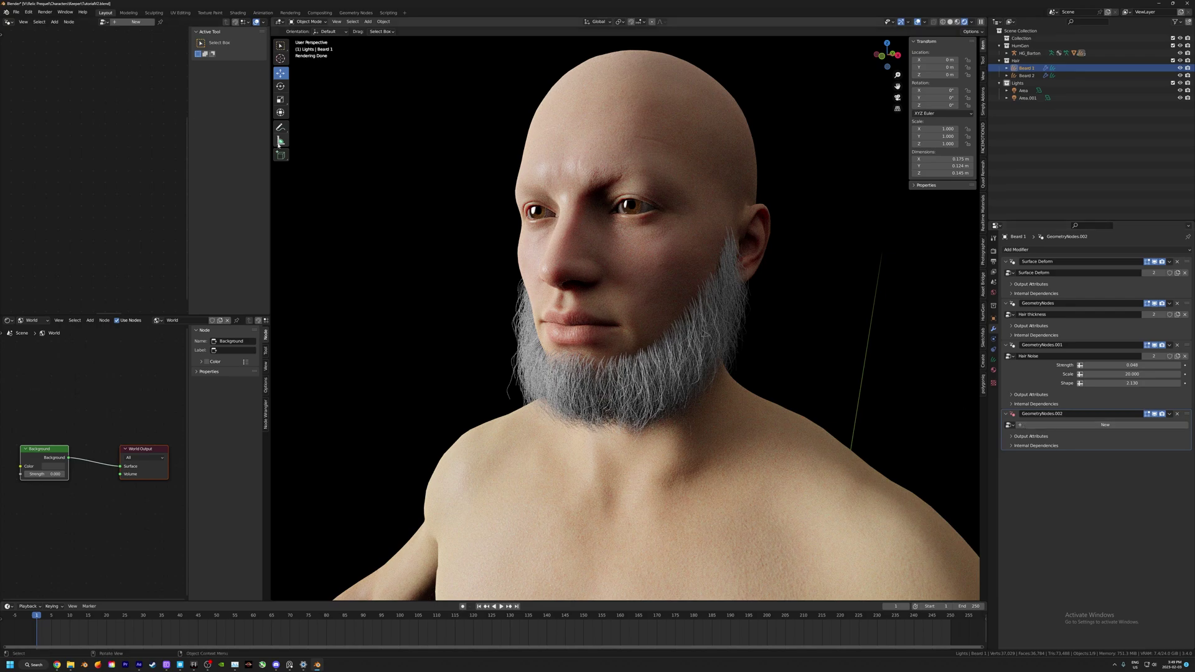
pyautogui.moveTo(270, 143); pyautogui.dragTo(431, 142)
pyautogui.click(200, 22)
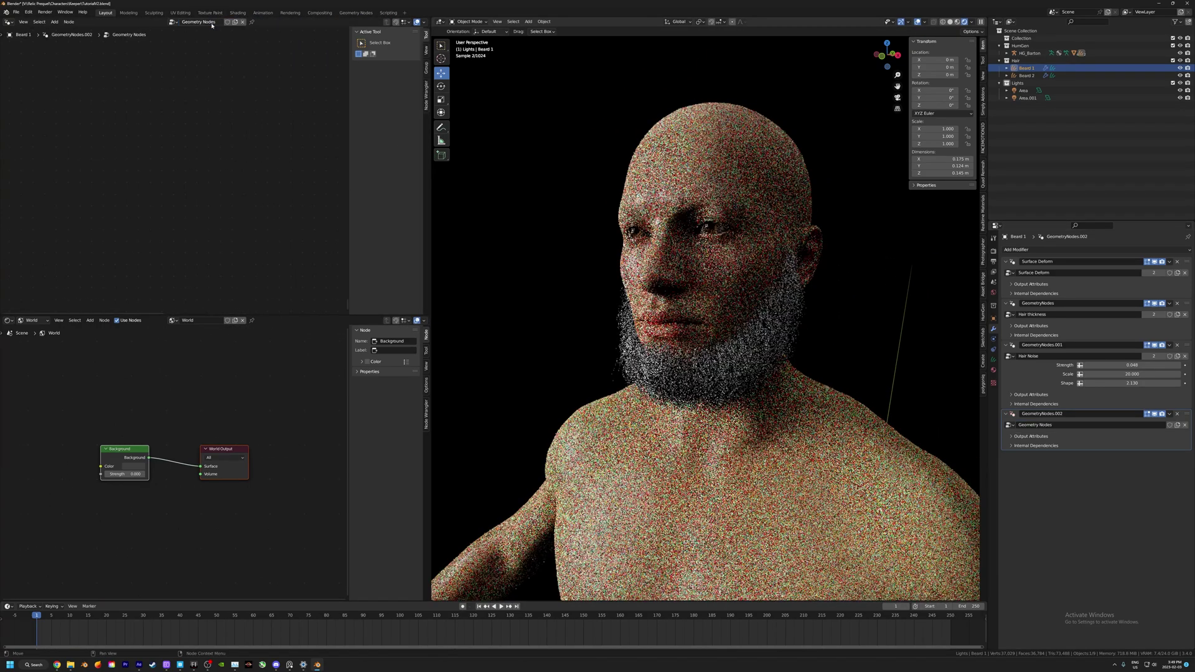
pyautogui.press('Home')
# - Insert a Set Material node between Group Input and Group Output and assign it the .HG_Hair_Face material
pyautogui.hotkey('shift', 'a')
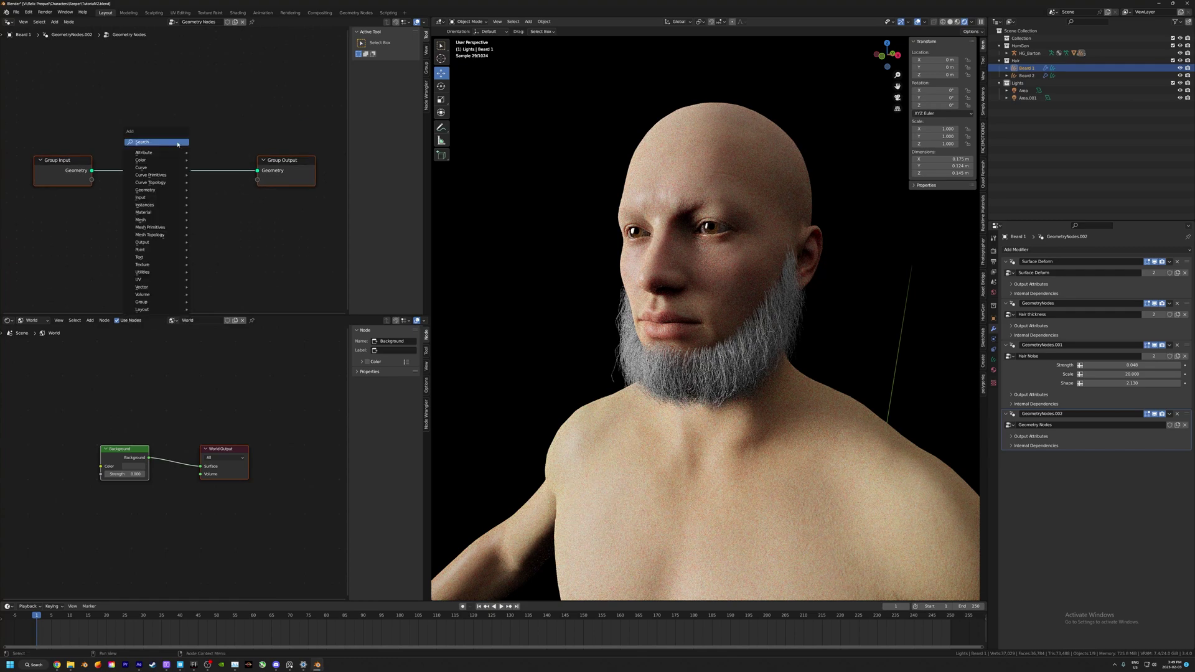
pyautogui.click(178, 143)
pyautogui.write('se')
pyautogui.click(193, 162)
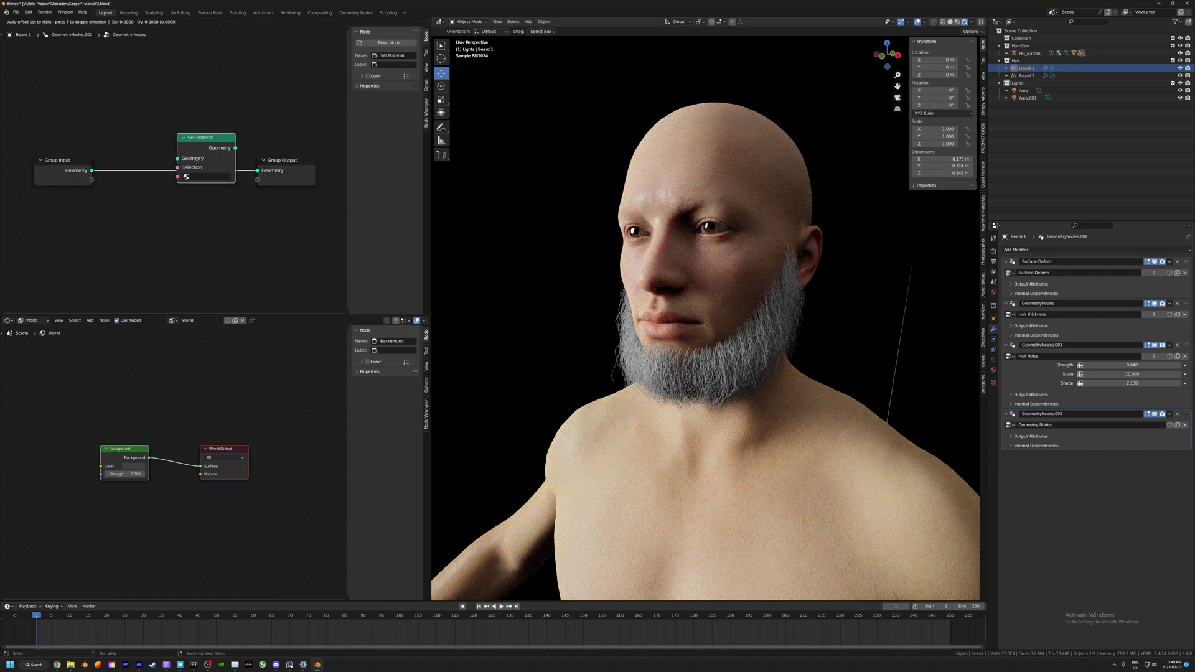
pyautogui.click(166, 161)
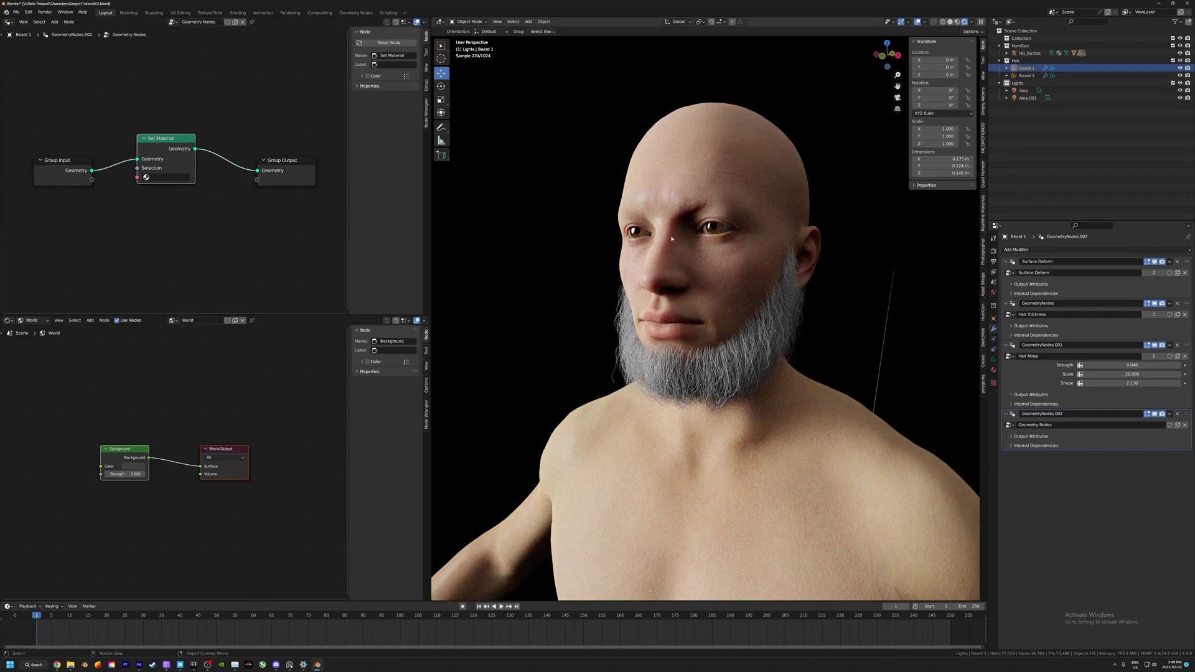
pyautogui.click(169, 176)
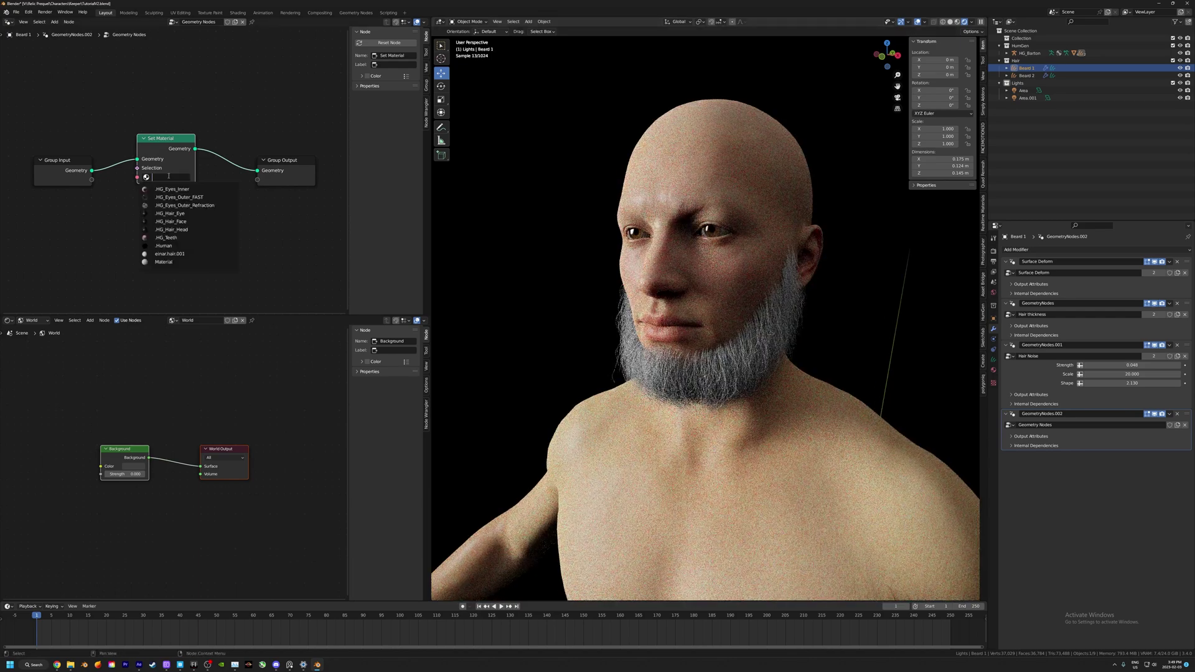
pyautogui.click(168, 221)
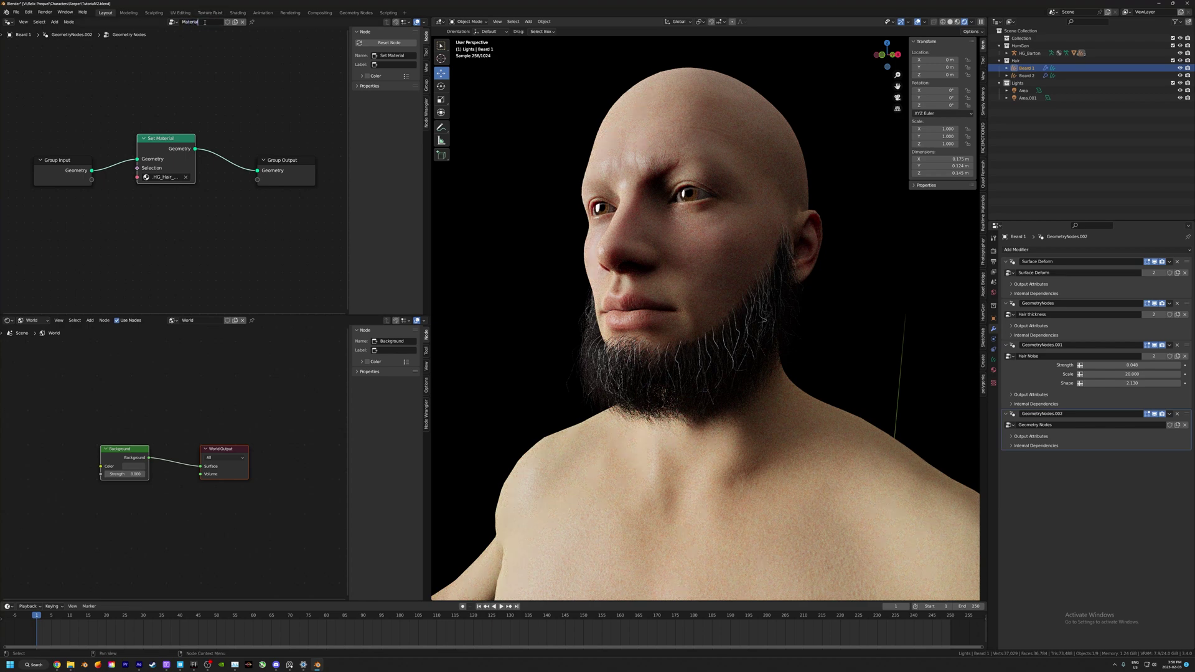
# - Add a Geometry Nodes modifier to Beard 2 that uses the existing Material node group
pyautogui.click(1026, 75)
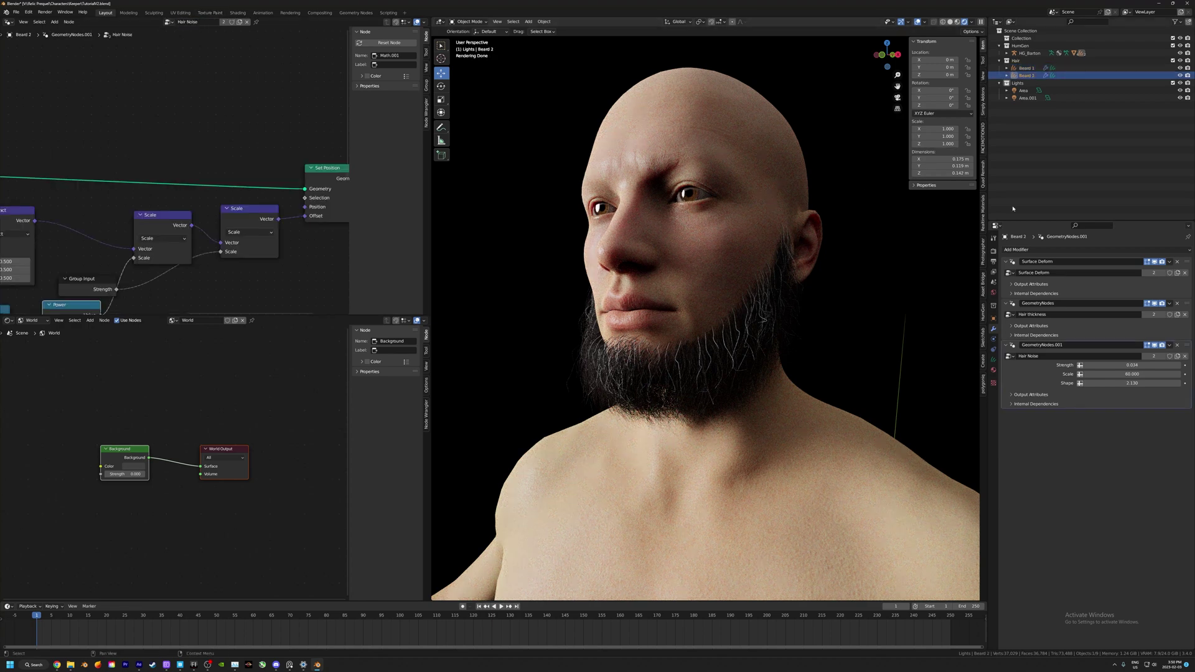
pyautogui.click(1022, 249)
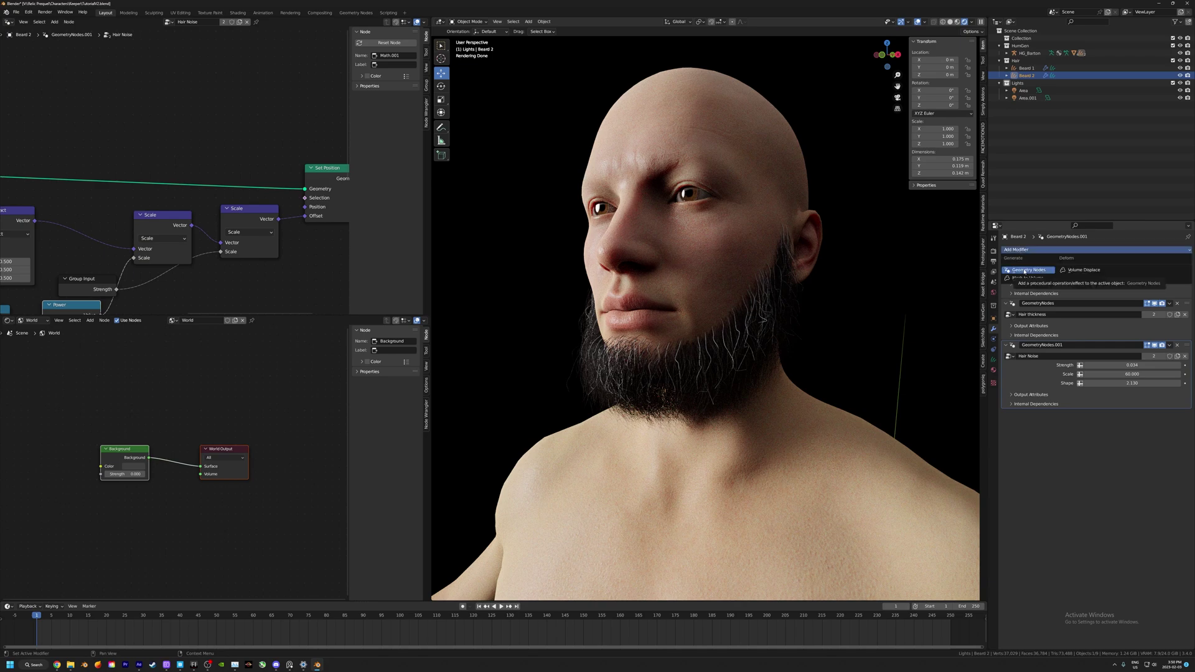
pyautogui.click(1024, 271)
pyautogui.click(1010, 424)
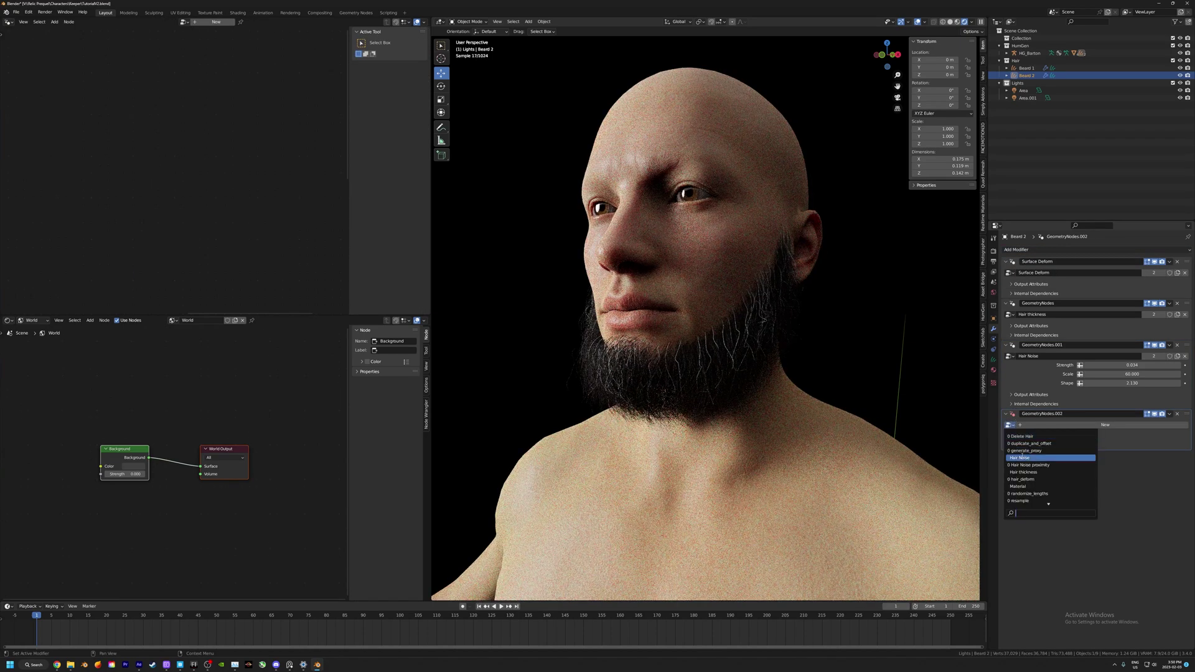
pyautogui.click(1021, 486)
pyautogui.moveTo(669, 340)
pyautogui.mouseDown(button='middle')
pyautogui.moveTo(689, 349)
pyautogui.moveTo(689, 329)
pyautogui.mouseUp(button='middle')
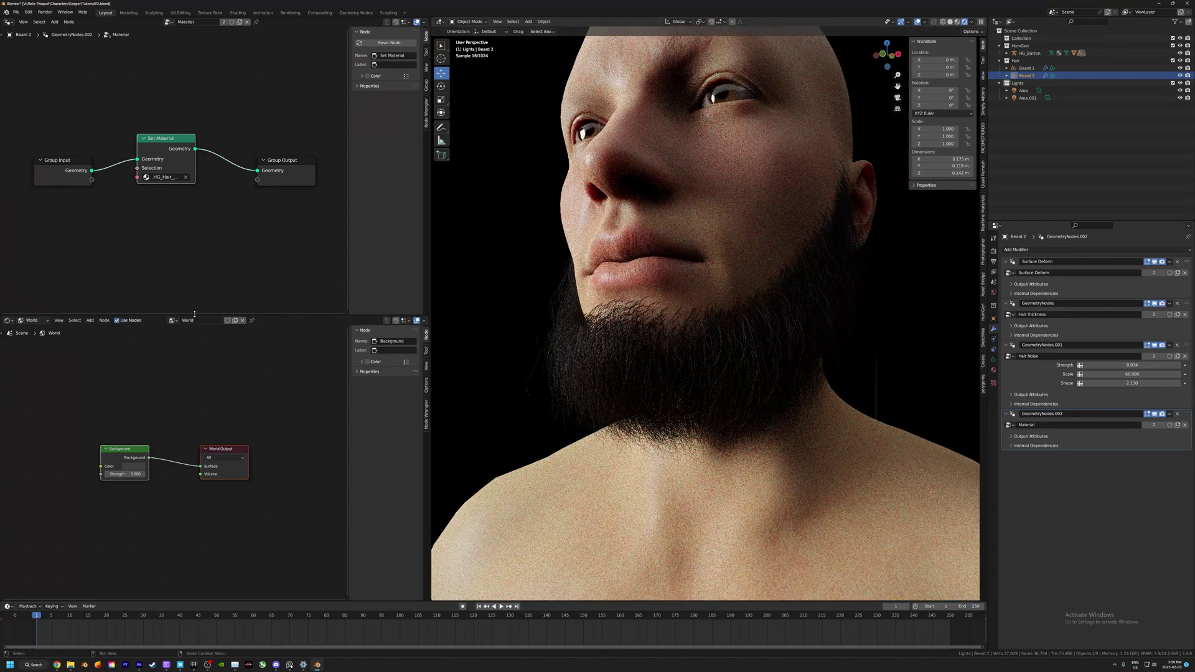
# - Open the body's HG_Hair_Face material in the shader editor and set its Fast/Accurate value to 1.000
pyautogui.moveTo(707, 195); pyautogui.dragTo(712, 163, button='middle')
pyautogui.click(712, 159)
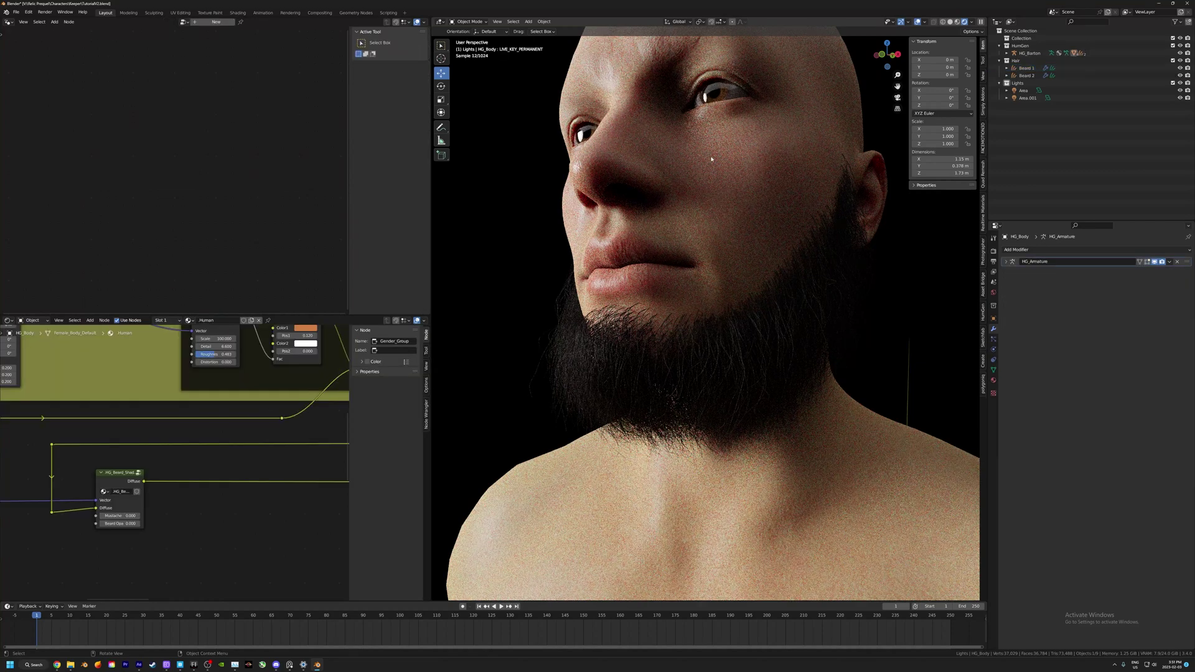
pyautogui.click(175, 320)
pyautogui.click(152, 360)
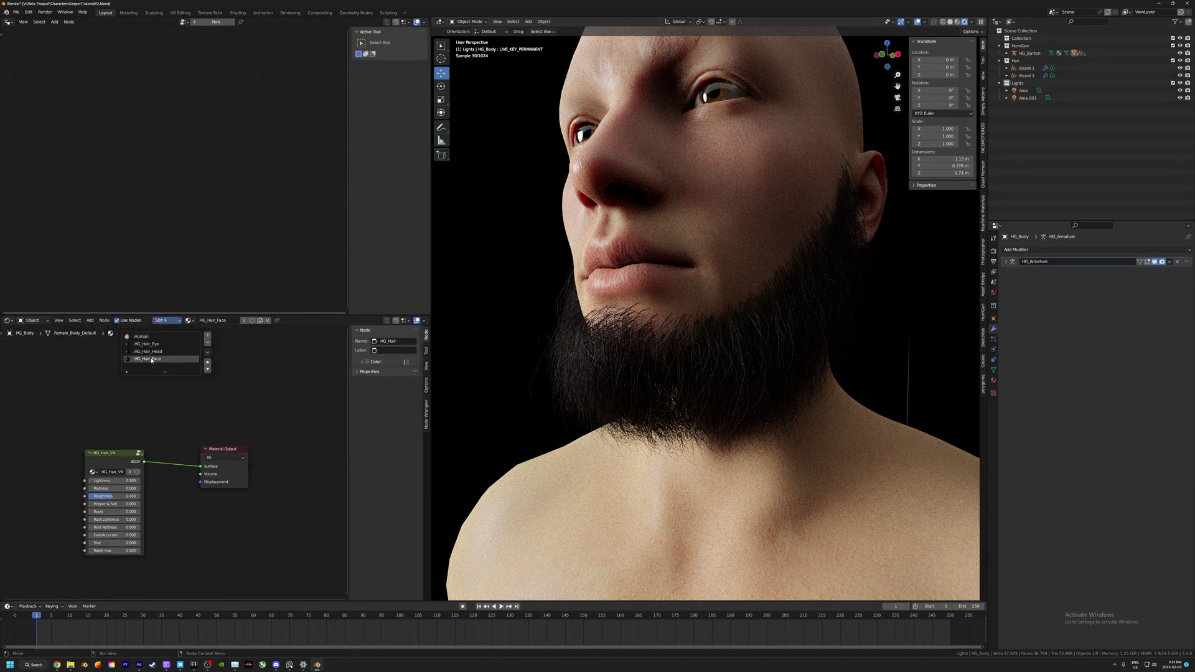
pyautogui.press('Home')
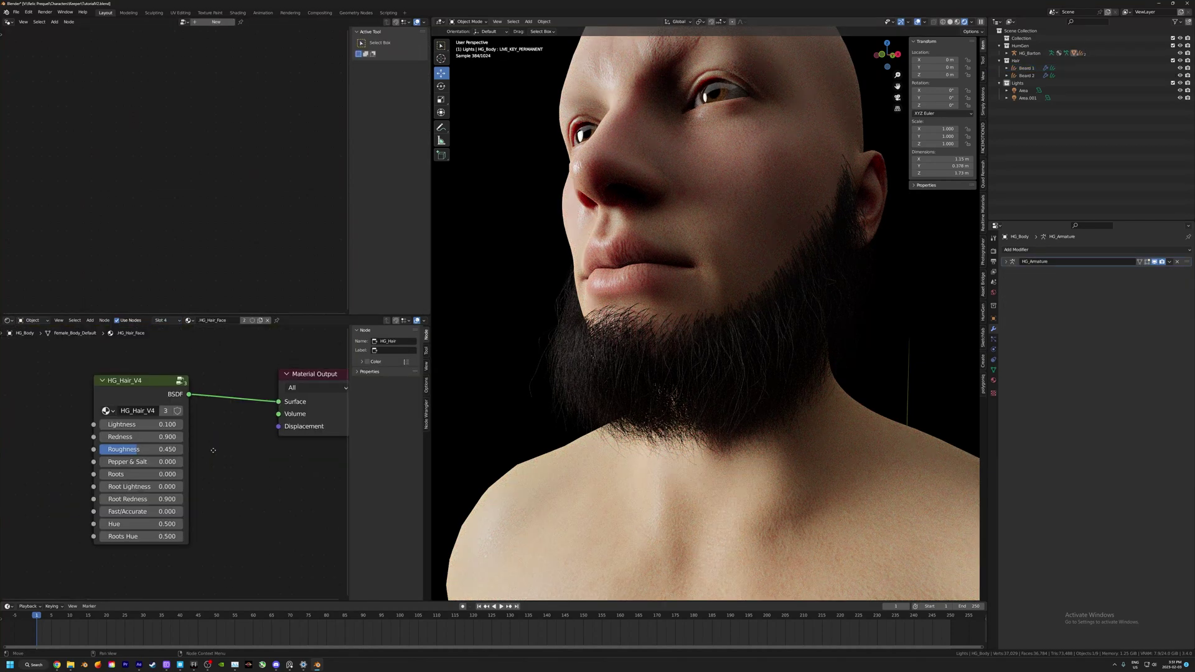
pyautogui.moveTo(171, 500); pyautogui.dragTo(255, 500)
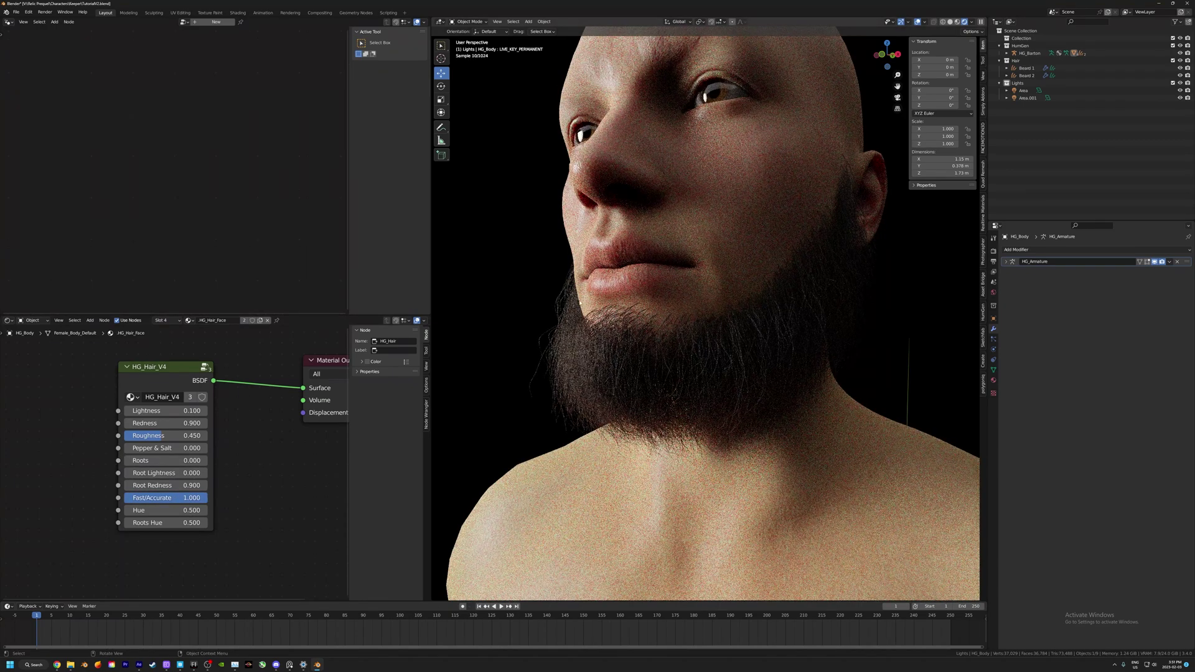
# - Tune the HG_Hair_V4 node to Lightness 0.700, Redness 0.300, Roughness 0.428 and Pepper & Salt 0.246
pyautogui.moveTo(667, 355); pyautogui.dragTo(680, 382, button='middle')
pyautogui.moveTo(171, 410)
pyautogui.mouseDown()
pyautogui.moveTo(246, 411)
pyautogui.moveTo(140, 423)
pyautogui.moveTo(162, 424)
pyautogui.mouseUp()
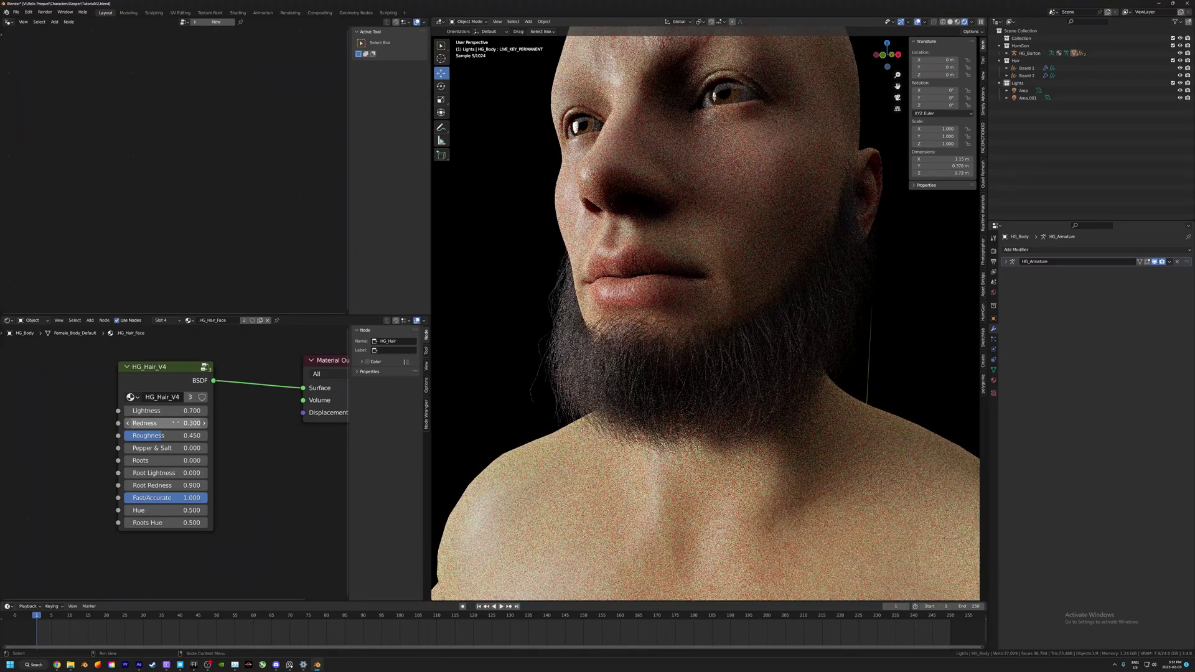
pyautogui.moveTo(171, 448); pyautogui.dragTo(184, 448)
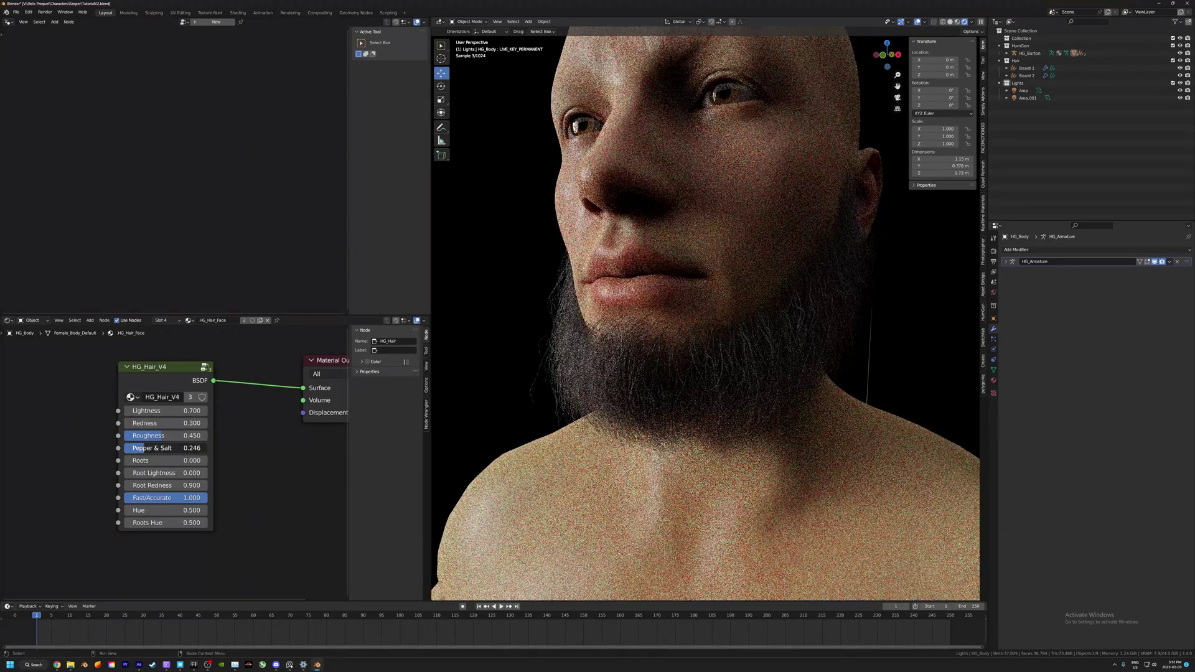
pyautogui.moveTo(143, 448); pyautogui.dragTo(157, 436)
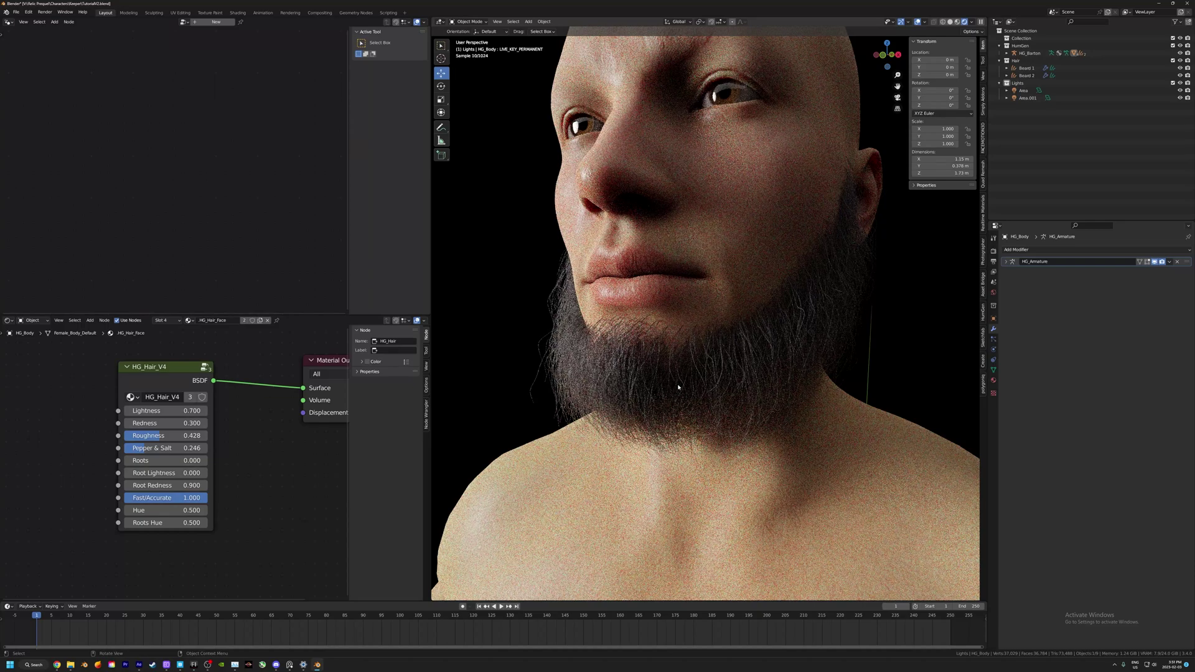
pyautogui.moveTo(679, 345)
pyautogui.mouseDown(button='middle')
pyautogui.moveTo(765, 278)
pyautogui.moveTo(791, 311)
pyautogui.moveTo(744, 342)
pyautogui.moveTo(716, 336)
pyautogui.moveTo(743, 341)
pyautogui.moveTo(769, 315)
pyautogui.mouseUp(button='middle')
# - Switch to solid shading, duplicate Beard 2 in place, and rename the copy Moustache
pyautogui.click(950, 22)
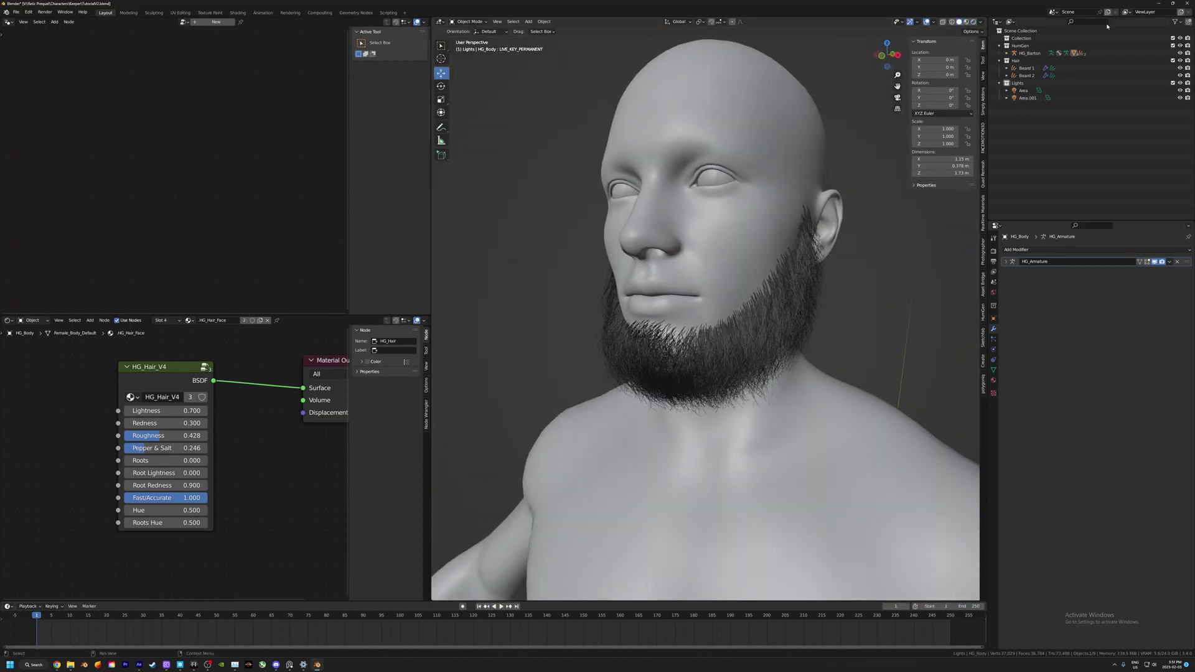
pyautogui.click(1021, 75)
pyautogui.hotkey('shift', 'd')
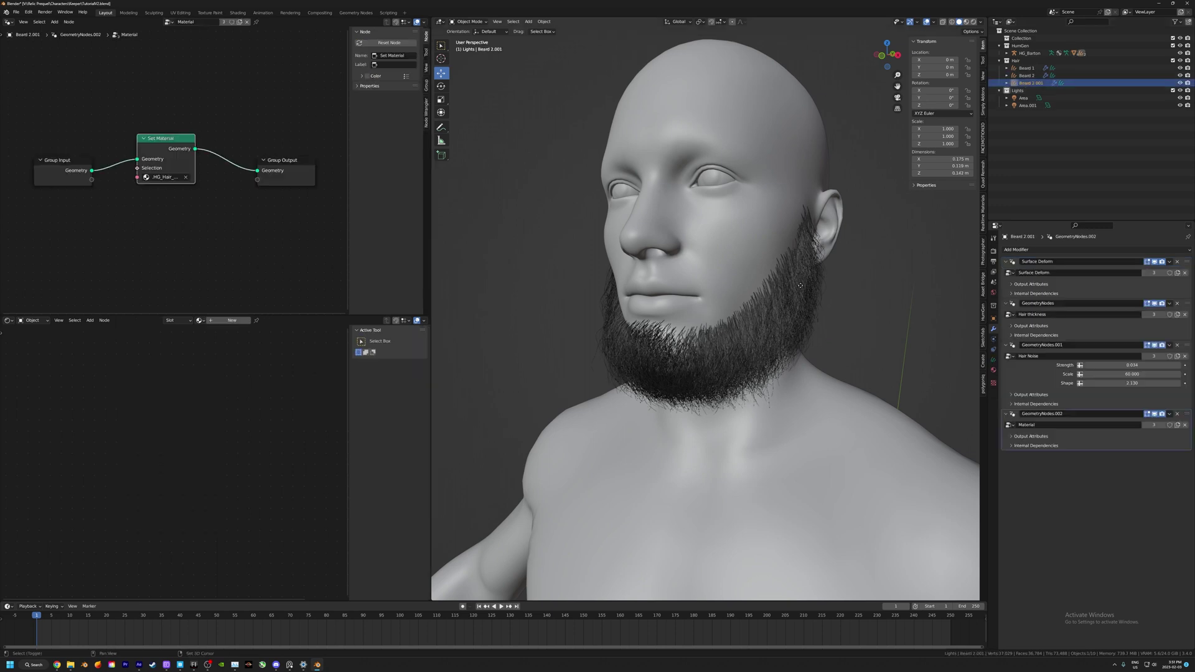
pyautogui.press('Escape')
pyautogui.doubleClick(1031, 83)
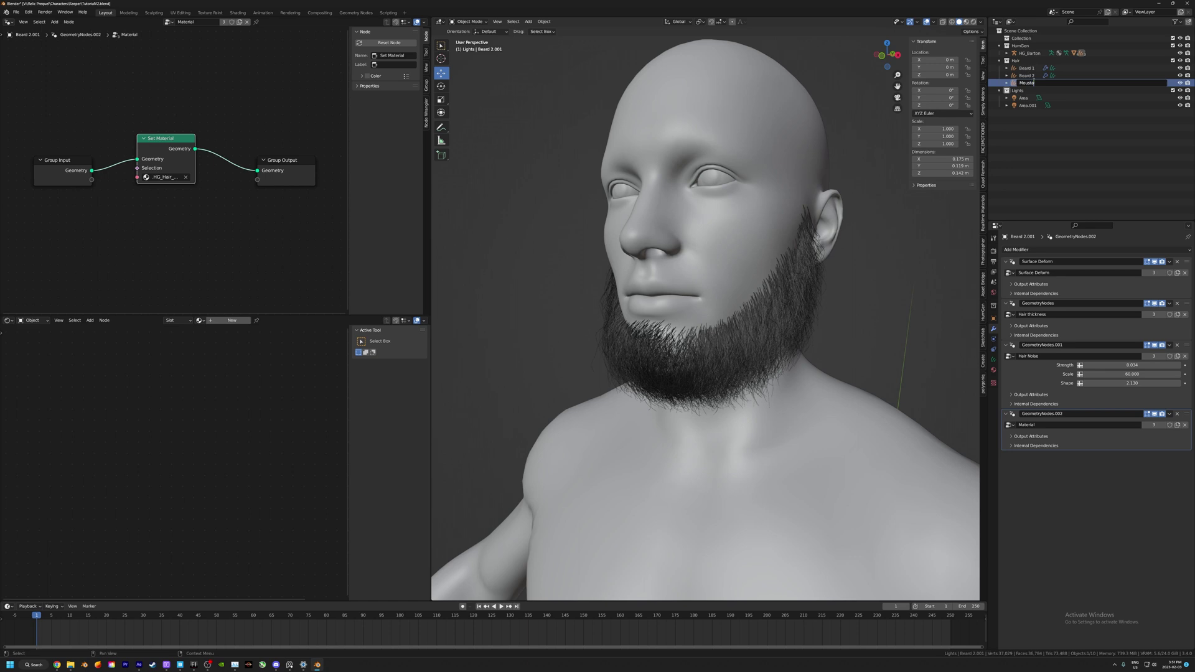
pyautogui.write('Moustache')
pyautogui.press('Return')
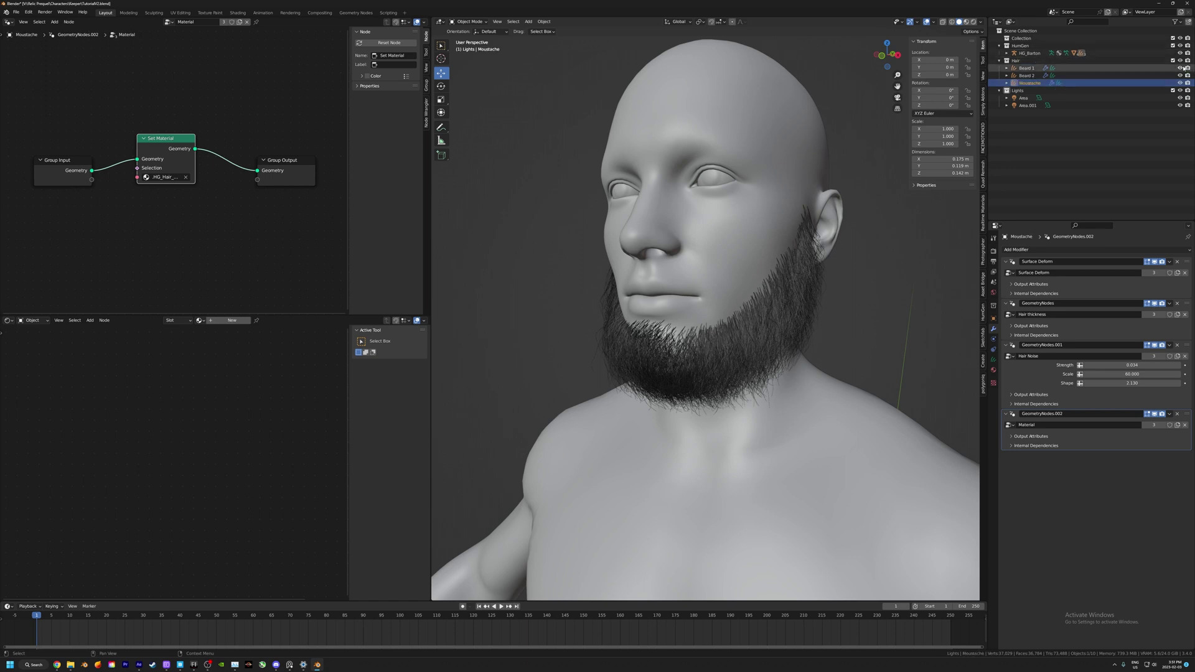
# - With Beard 1 and Beard 2 temporarily hidden, erase all Moustache hairs in Sculpt Mode using the Delete brush
pyautogui.moveTo(1180, 68); pyautogui.dragTo(1181, 76)
pyautogui.moveTo(813, 282); pyautogui.dragTo(822, 282, button='middle')
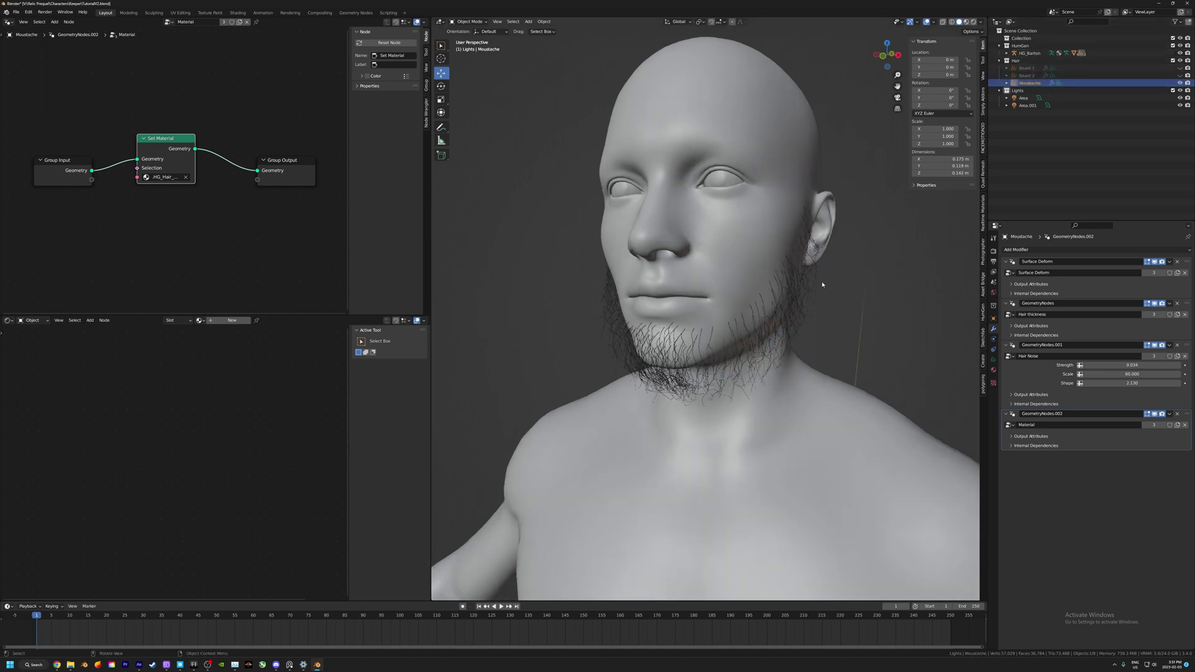
pyautogui.click(468, 21)
pyautogui.click(470, 38)
pyautogui.click(441, 73)
pyautogui.moveTo(815, 249); pyautogui.dragTo(798, 243, button='middle')
pyautogui.moveTo(798, 243)
pyautogui.mouseDown()
pyautogui.moveTo(739, 336)
pyautogui.moveTo(640, 352)
pyautogui.mouseUp()
pyautogui.moveTo(789, 294); pyautogui.dragTo(572, 291, button='middle')
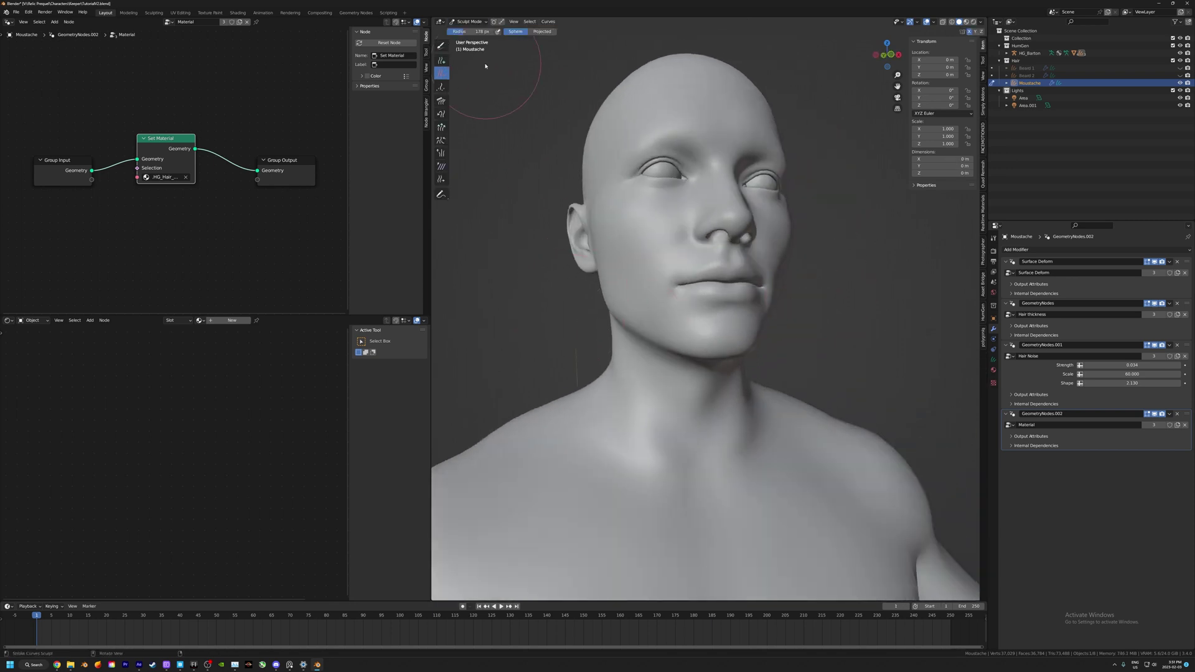
pyautogui.moveTo(704, 167); pyautogui.dragTo(648, 168, button='middle')
pyautogui.moveTo(1180, 67); pyautogui.dragTo(1179, 75)
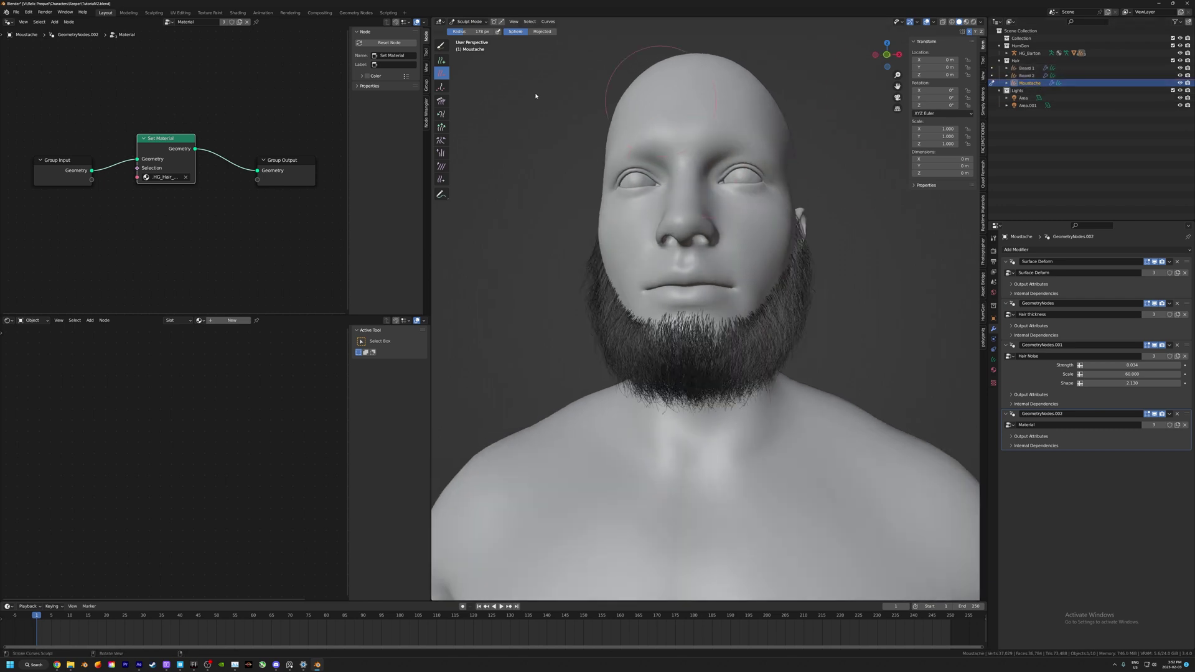
# - Paint moustache hairs on both sides above the upper lip using a smaller Add brush with 0.02 m curve length
pyautogui.click(443, 60)
pyautogui.moveTo(740, 271); pyautogui.dragTo(706, 269, button='middle')
pyautogui.scroll(4, 707, 269)
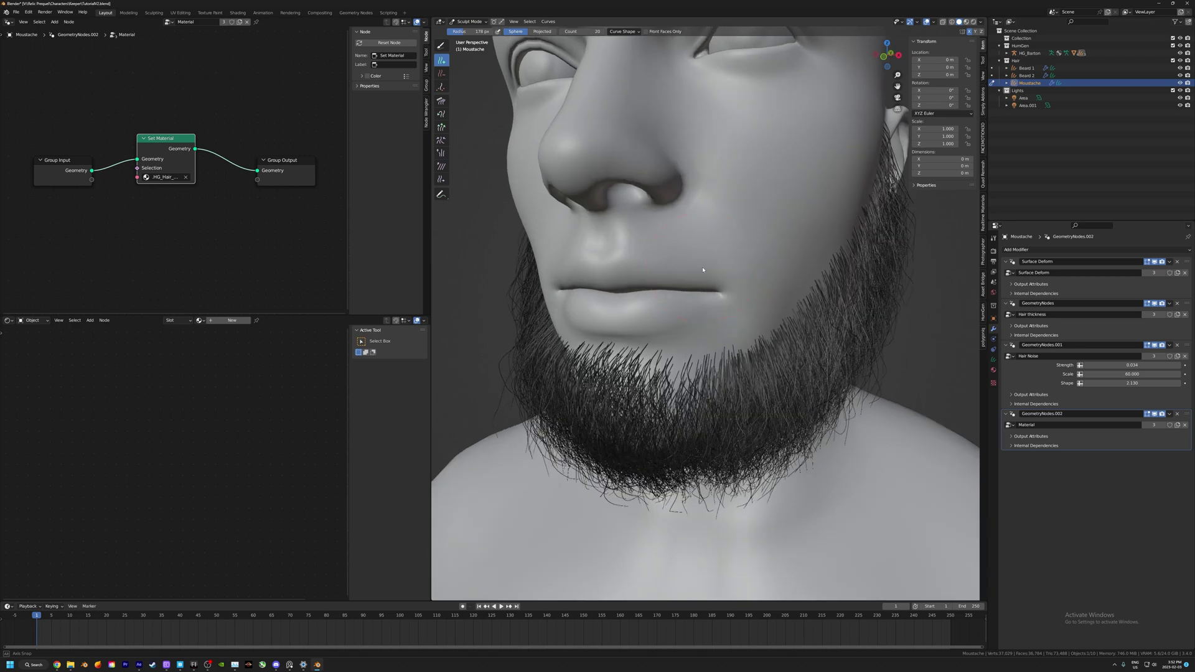
pyautogui.click(982, 61)
pyautogui.click(952, 196)
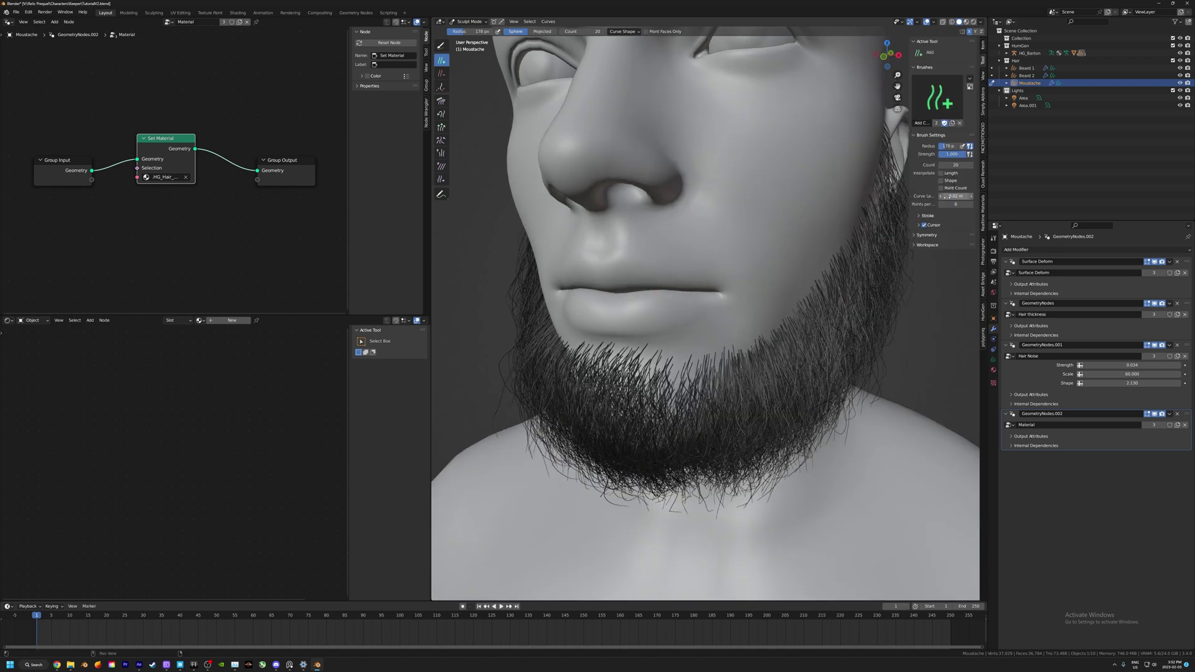
pyautogui.press('f')
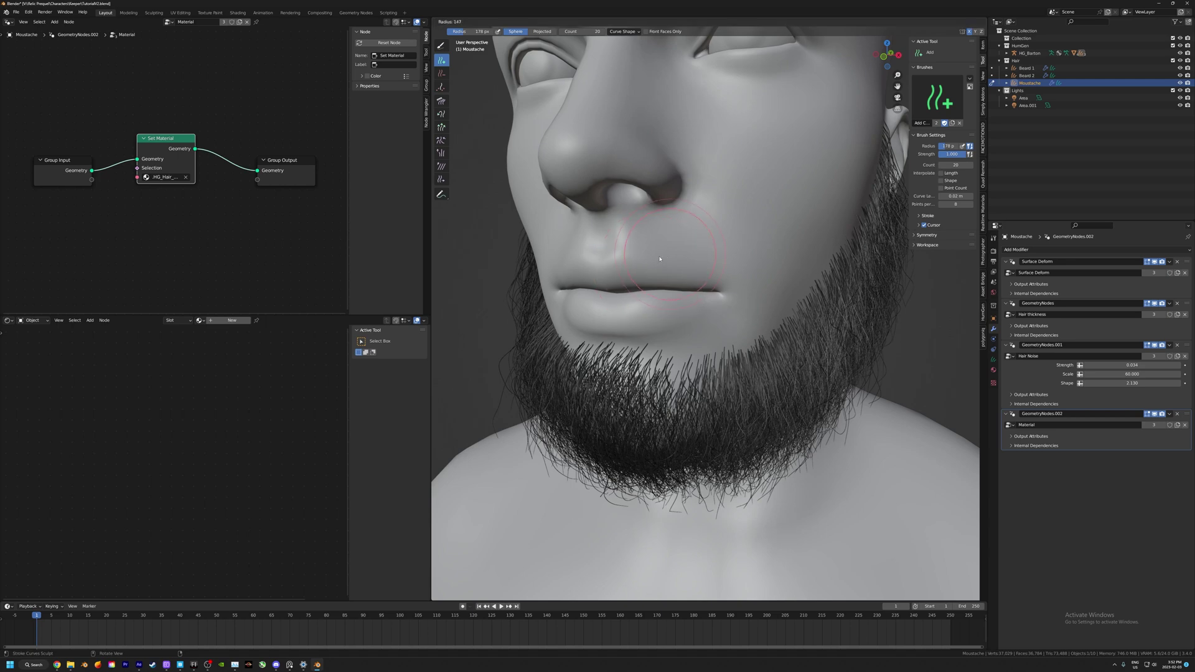
pyautogui.click(648, 262)
pyautogui.moveTo(648, 262); pyautogui.dragTo(681, 238, button='middle')
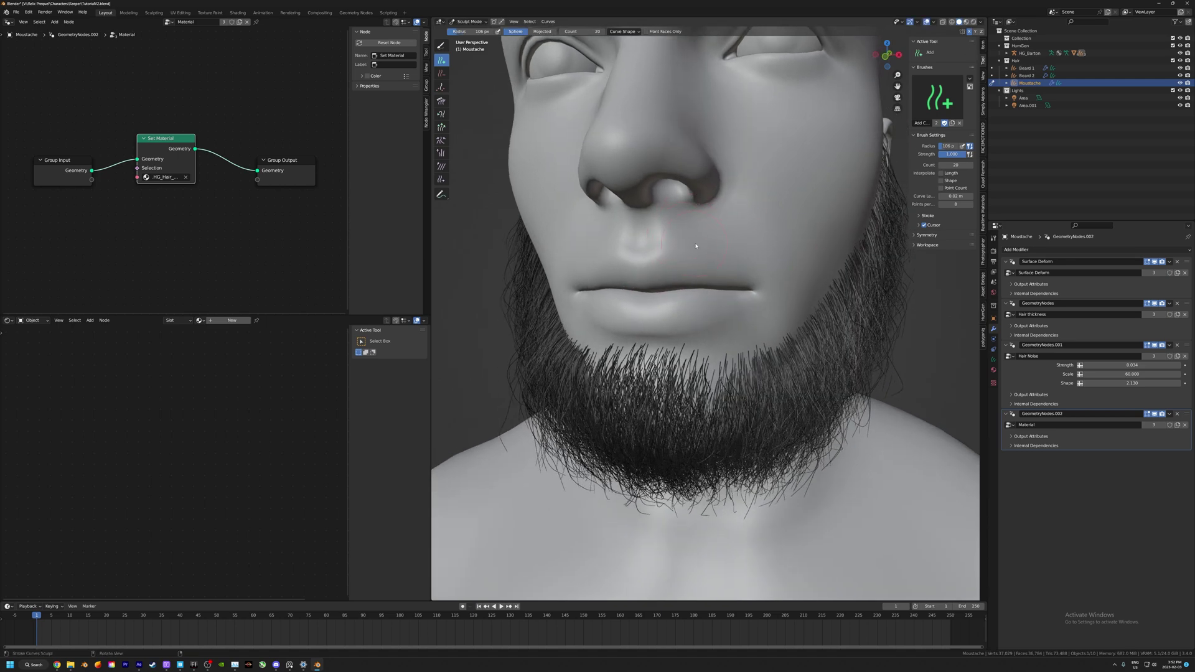
pyautogui.moveTo(682, 238)
pyautogui.mouseDown()
pyautogui.moveTo(784, 232)
pyautogui.moveTo(675, 237)
pyautogui.mouseUp()
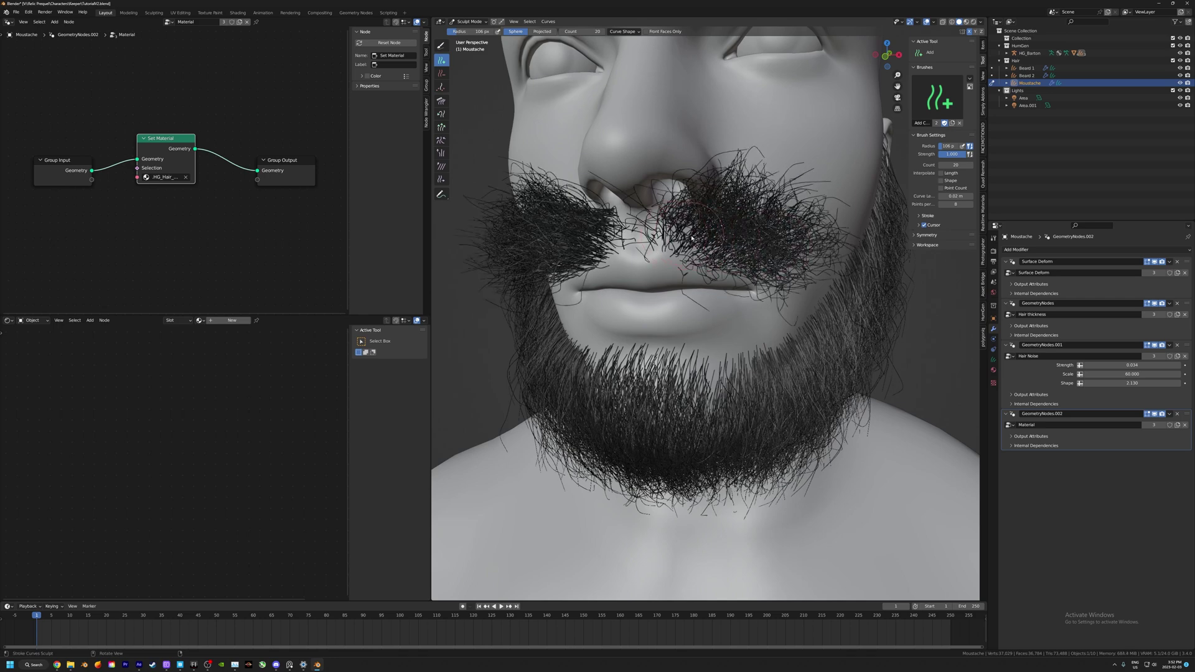
# - Add more moustache hairs with the Add brush to fill the gap beneath the nose on both sides
pyautogui.moveTo(691, 237); pyautogui.dragTo(952, 292, button='middle')
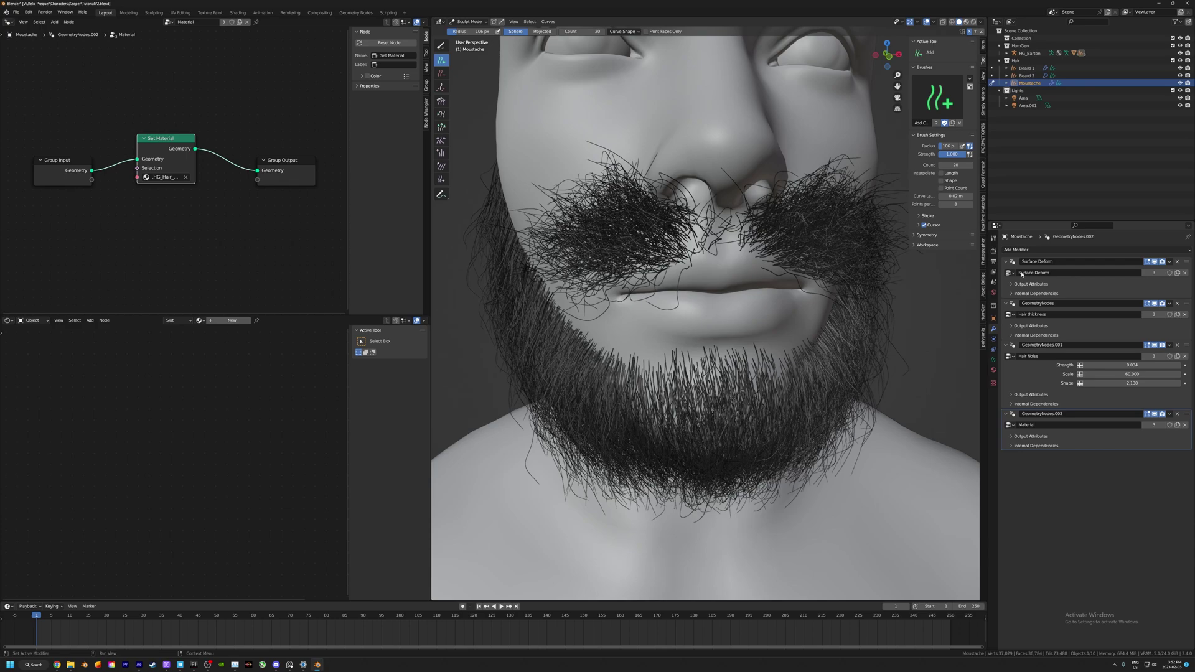
pyautogui.moveTo(745, 258); pyautogui.dragTo(768, 249, button='middle')
pyautogui.moveTo(704, 219)
pyautogui.mouseDown()
pyautogui.moveTo(691, 232)
pyautogui.moveTo(709, 255)
pyautogui.mouseUp()
pyautogui.moveTo(710, 255); pyautogui.dragTo(708, 226, button='middle')
pyautogui.moveTo(702, 222)
pyautogui.mouseDown()
pyautogui.moveTo(710, 231)
pyautogui.moveTo(635, 231)
pyautogui.moveTo(620, 252)
pyautogui.mouseUp()
# - Comb the moustache hairs outward toward the mouth corners using a larger Comb brush at strength 1.000
pyautogui.scroll(-3, 620, 251)
pyautogui.moveTo(621, 252); pyautogui.dragTo(391, 98, button='middle')
pyautogui.click(440, 101)
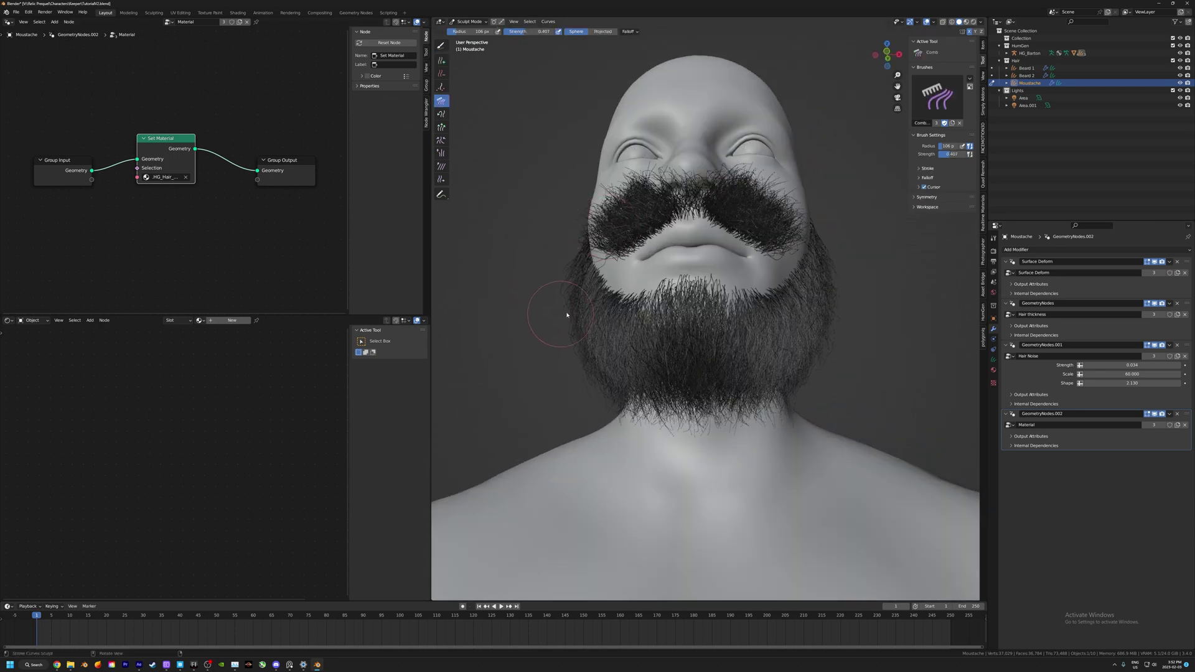
pyautogui.press('f')
pyautogui.click(611, 315)
pyautogui.moveTo(610, 315); pyautogui.dragTo(607, 274, button='middle')
pyautogui.moveTo(666, 240); pyautogui.dragTo(587, 227)
pyautogui.hotkey('shift', 'f')
pyautogui.click(548, 232)
pyautogui.moveTo(541, 233)
pyautogui.mouseDown(button='middle')
pyautogui.moveTo(614, 303)
pyautogui.moveTo(795, 564)
pyautogui.moveTo(716, 435)
pyautogui.moveTo(697, 375)
pyautogui.moveTo(848, 315)
pyautogui.moveTo(782, 287)
pyautogui.moveTo(766, 292)
pyautogui.moveTo(798, 312)
pyautogui.moveTo(779, 288)
pyautogui.mouseUp(button='middle')
# - Set the Moustache's Hair Noise strength to 0.016
pyautogui.doubleClick(1124, 364)
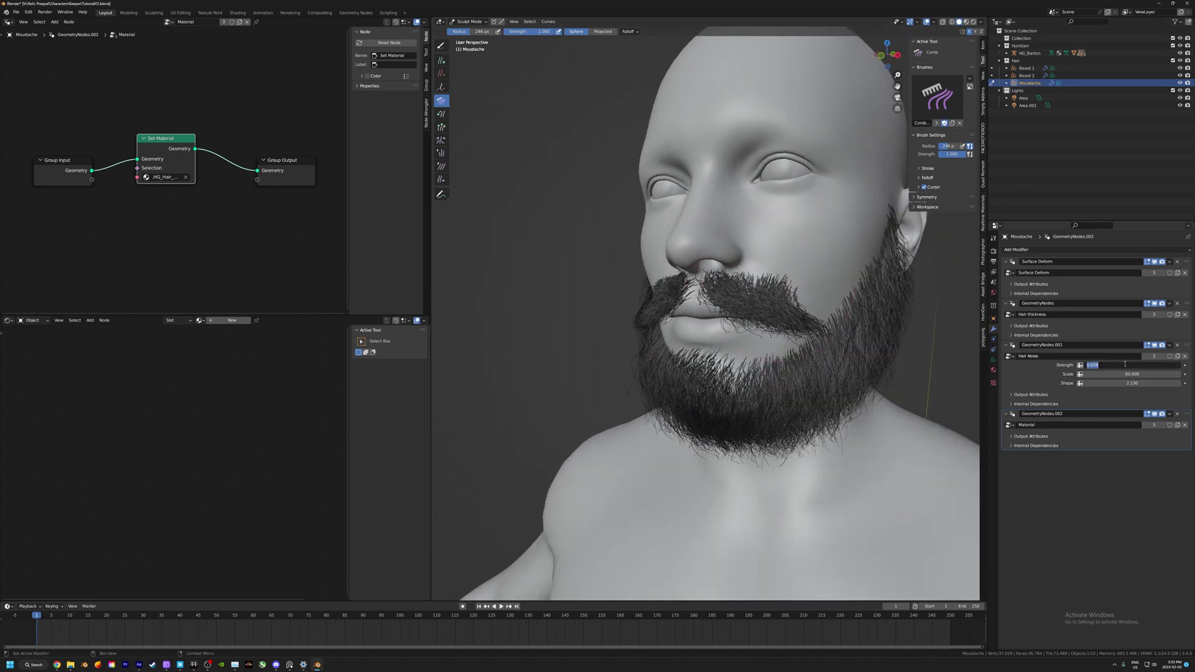
pyautogui.press('Return')
# - Lift the moustache hairs away from the skin on both sides with the Puff brush at strength 1.000
pyautogui.scroll(2, 697, 311)
pyautogui.moveTo(697, 311)
pyautogui.mouseDown(button='middle')
pyautogui.moveTo(747, 315)
pyautogui.moveTo(689, 315)
pyautogui.moveTo(493, 95)
pyautogui.mouseUp(button='middle')
pyautogui.click(442, 153)
pyautogui.moveTo(644, 236); pyautogui.dragTo(630, 280, button='middle')
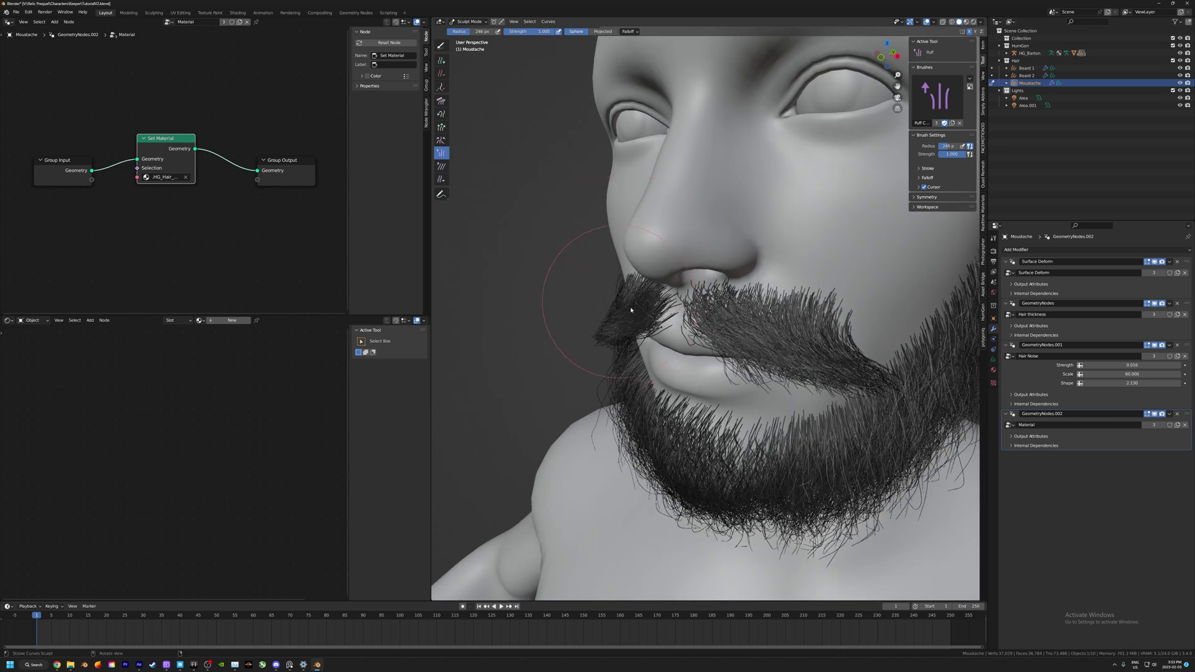
pyautogui.moveTo(750, 370); pyautogui.dragTo(759, 292, button='middle')
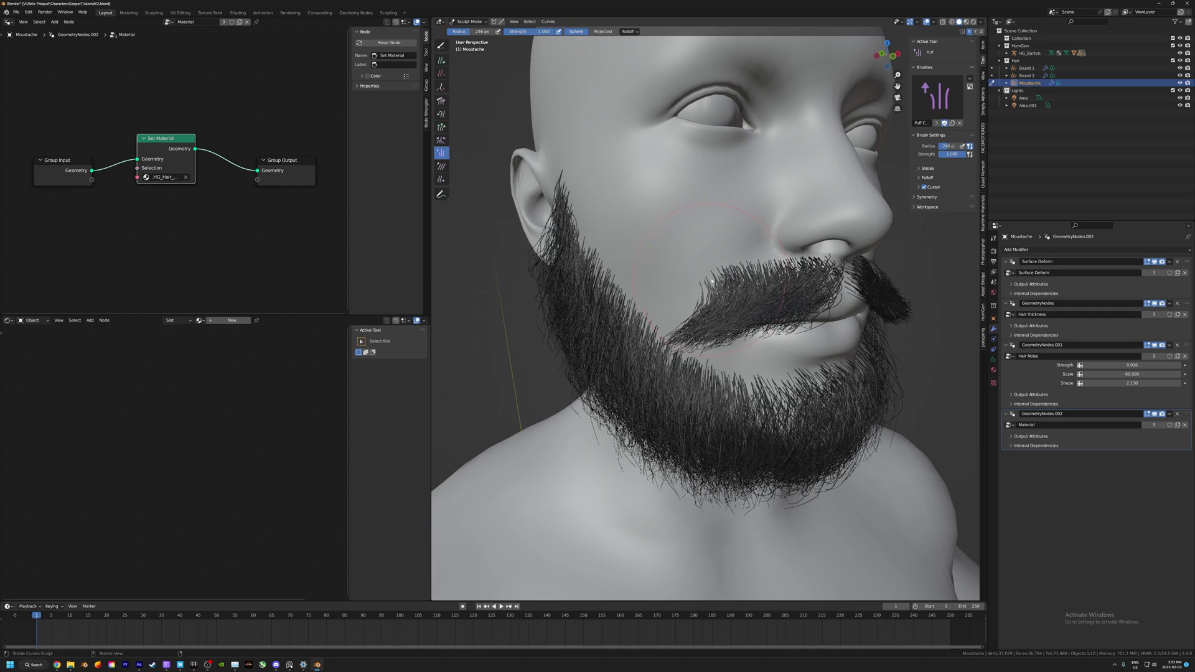
pyautogui.moveTo(713, 281); pyautogui.dragTo(819, 269, button='middle')
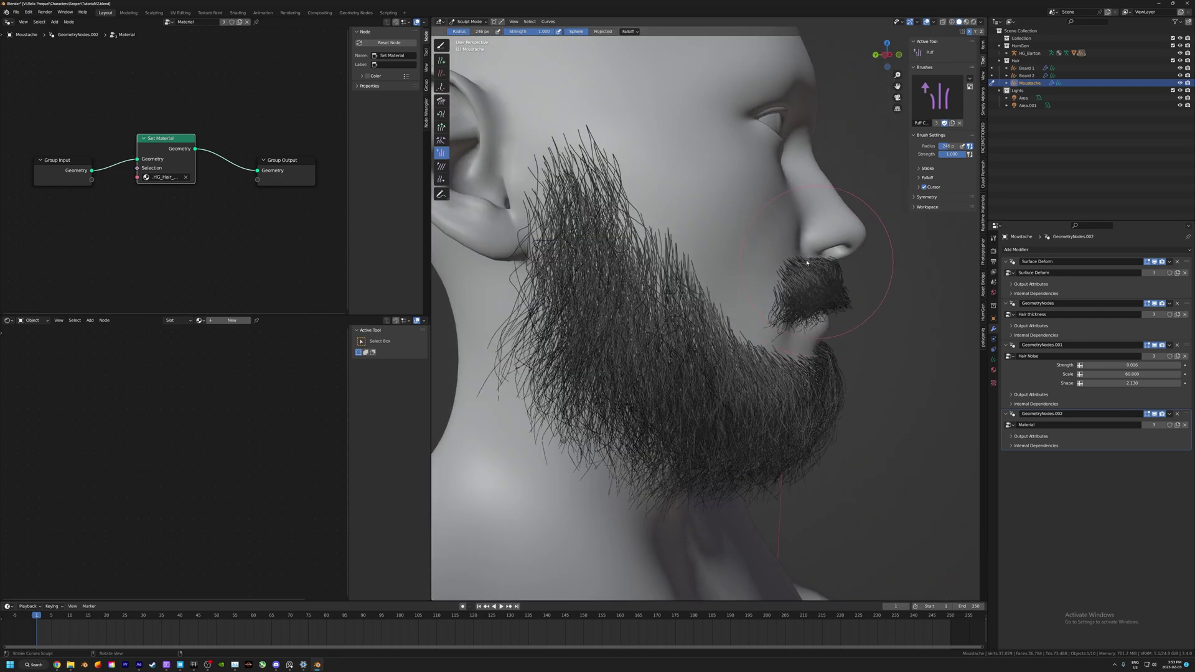
pyautogui.moveTo(772, 305); pyautogui.dragTo(729, 212, button='middle')
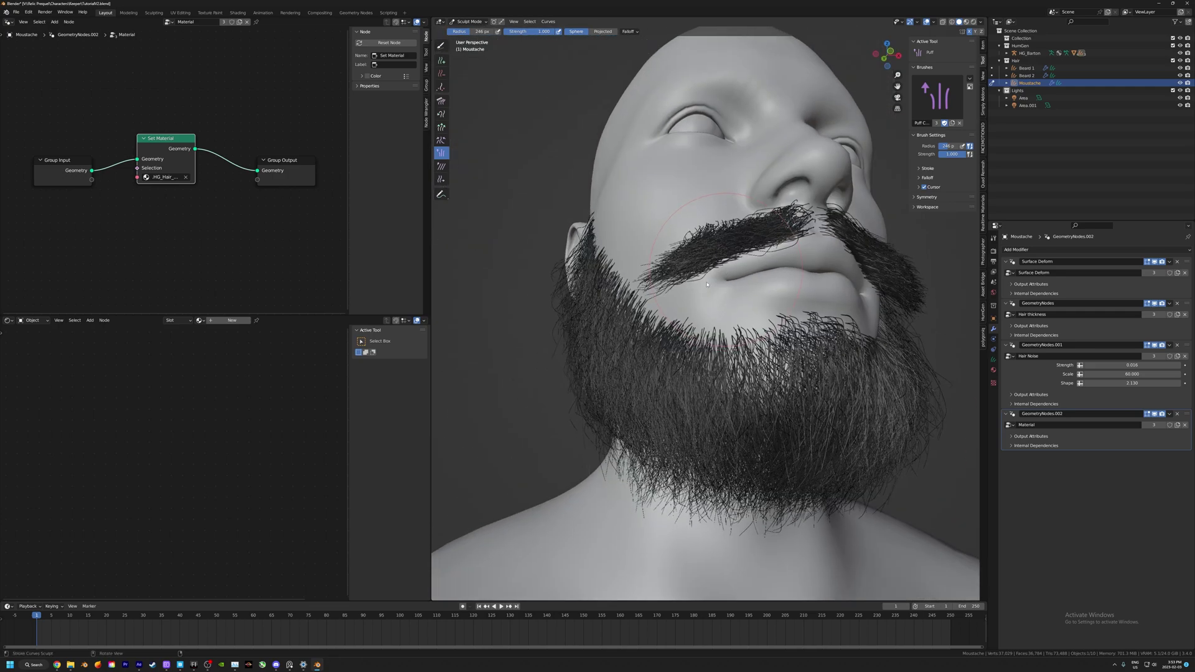
# - Gather the moustache hairs with the Pinch brush and comb their outer ends into tapered tips curling upward
pyautogui.click(443, 142)
pyautogui.moveTo(642, 281)
pyautogui.mouseDown(button='middle')
pyautogui.moveTo(641, 261)
pyautogui.moveTo(662, 374)
pyautogui.moveTo(730, 372)
pyautogui.mouseUp(button='middle')
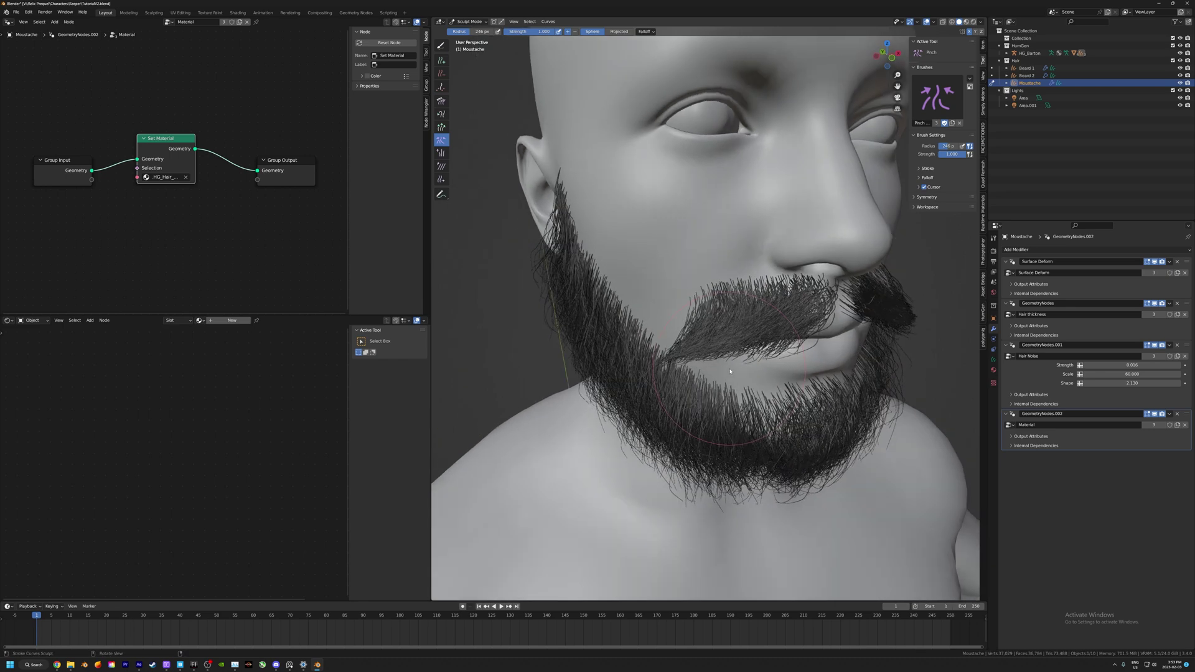
pyautogui.click(441, 100)
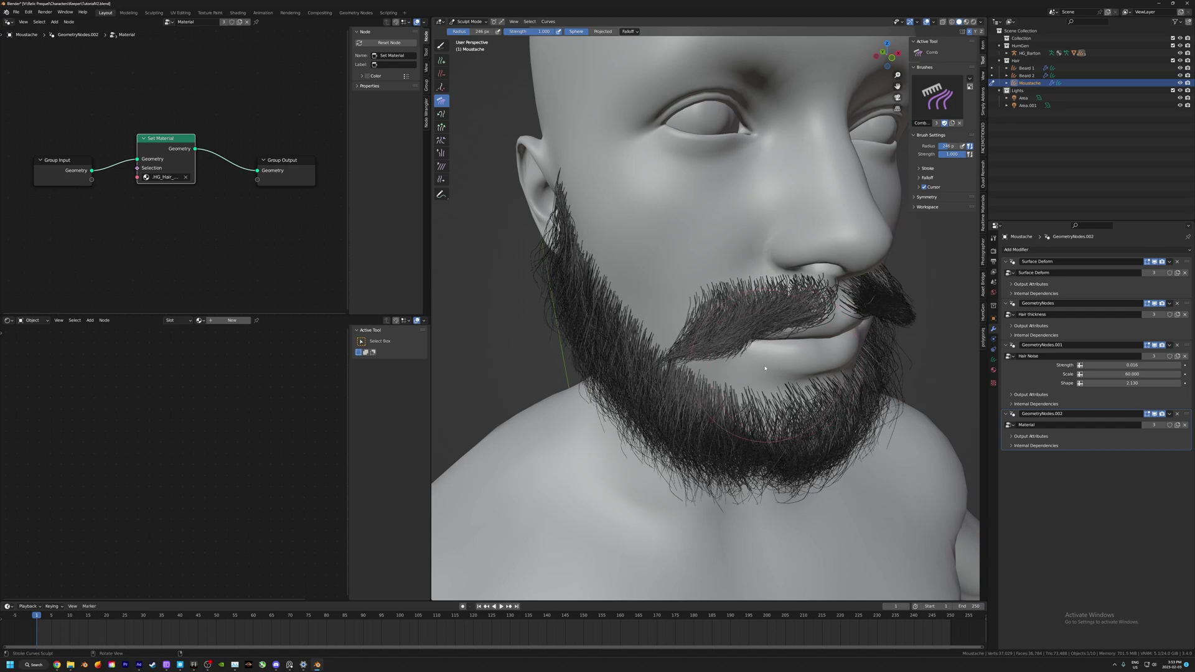
pyautogui.moveTo(715, 369); pyautogui.dragTo(651, 341, button='middle')
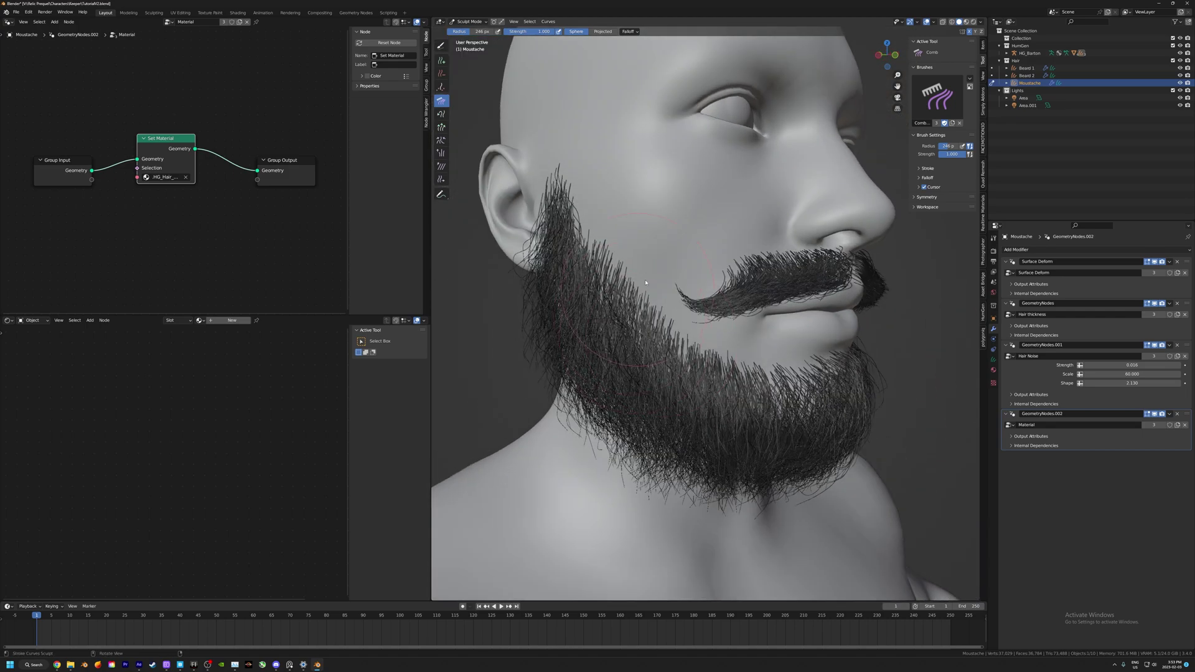
pyautogui.moveTo(649, 276)
pyautogui.mouseDown(button='middle')
pyautogui.moveTo(573, 281)
pyautogui.moveTo(730, 283)
pyautogui.moveTo(622, 303)
pyautogui.moveTo(803, 325)
pyautogui.moveTo(698, 330)
pyautogui.moveTo(666, 299)
pyautogui.moveTo(660, 281)
pyautogui.moveTo(706, 214)
pyautogui.moveTo(652, 307)
pyautogui.mouseUp(button='middle')
pyautogui.scroll(-3, 629, 293)
pyautogui.scroll(3, 688, 299)
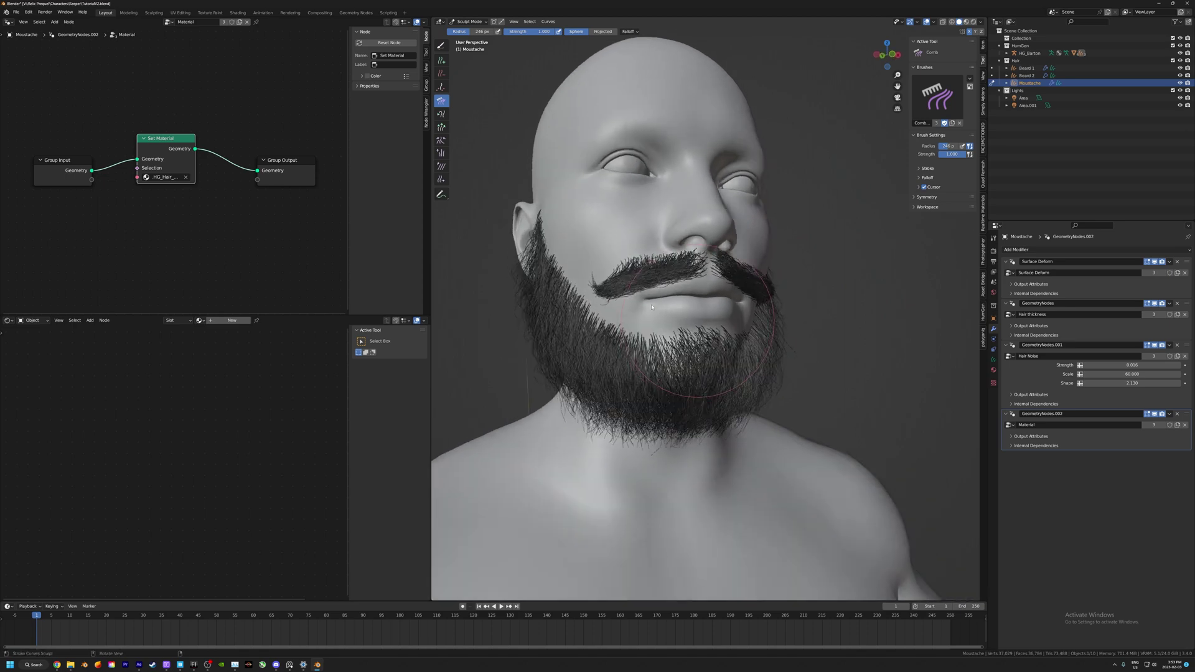
pyautogui.moveTo(510, 283); pyautogui.dragTo(560, 243, button='middle')
# - Switch sculpting to Beard 1 and add hairs beneath the lower lip with the Add brush
pyautogui.click(1026, 68)
pyautogui.click(992, 69)
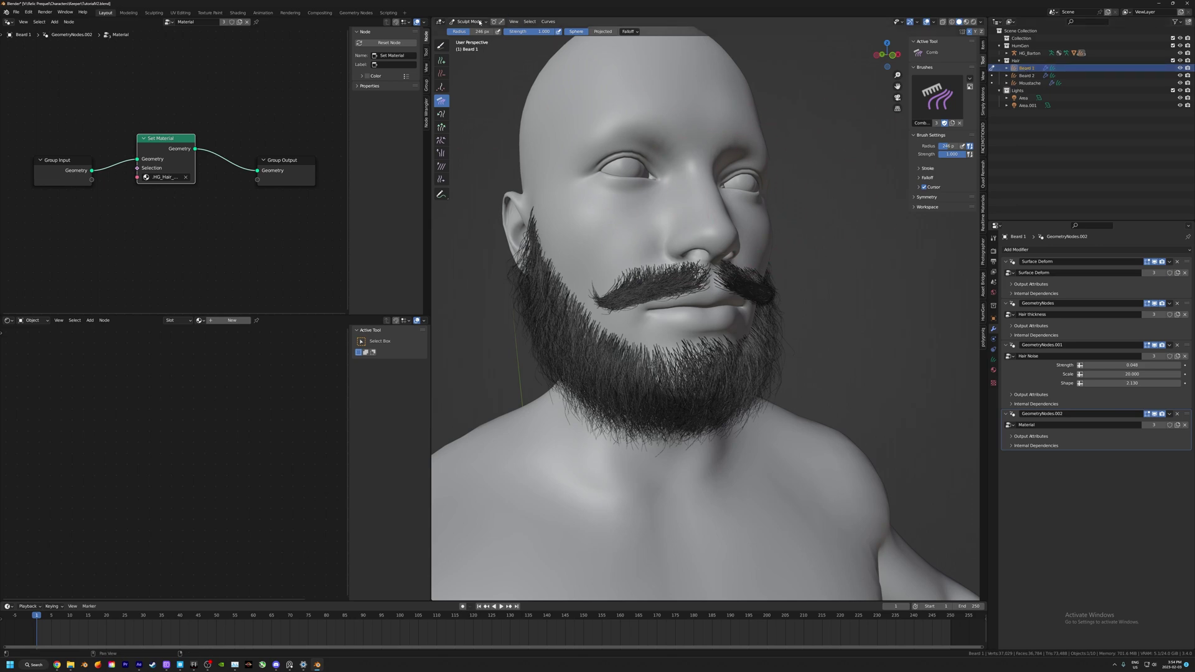
pyautogui.click(442, 62)
pyautogui.scroll(3, 691, 374)
pyautogui.moveTo(712, 373); pyautogui.dragTo(645, 358, button='middle')
pyautogui.click(695, 333)
pyautogui.click(685, 336)
pyautogui.click(688, 334)
pyautogui.click(688, 335)
pyautogui.click(681, 343)
pyautogui.moveTo(680, 346); pyautogui.dragTo(716, 345, button='middle')
pyautogui.click(647, 361)
pyautogui.moveTo(663, 375); pyautogui.dragTo(733, 385, button='middle')
# - Shape the Beard 1 hairs around the chin and below the lip with an enlarged Comb brush
pyautogui.scroll(-4, 733, 384)
pyautogui.click(441, 101)
pyautogui.moveTo(679, 248); pyautogui.dragTo(669, 287, button='middle')
pyautogui.press('f')
pyautogui.click(765, 287)
pyautogui.moveTo(683, 262)
pyautogui.mouseDown()
pyautogui.moveTo(685, 346)
pyautogui.moveTo(653, 411)
pyautogui.moveTo(655, 337)
pyautogui.mouseUp()
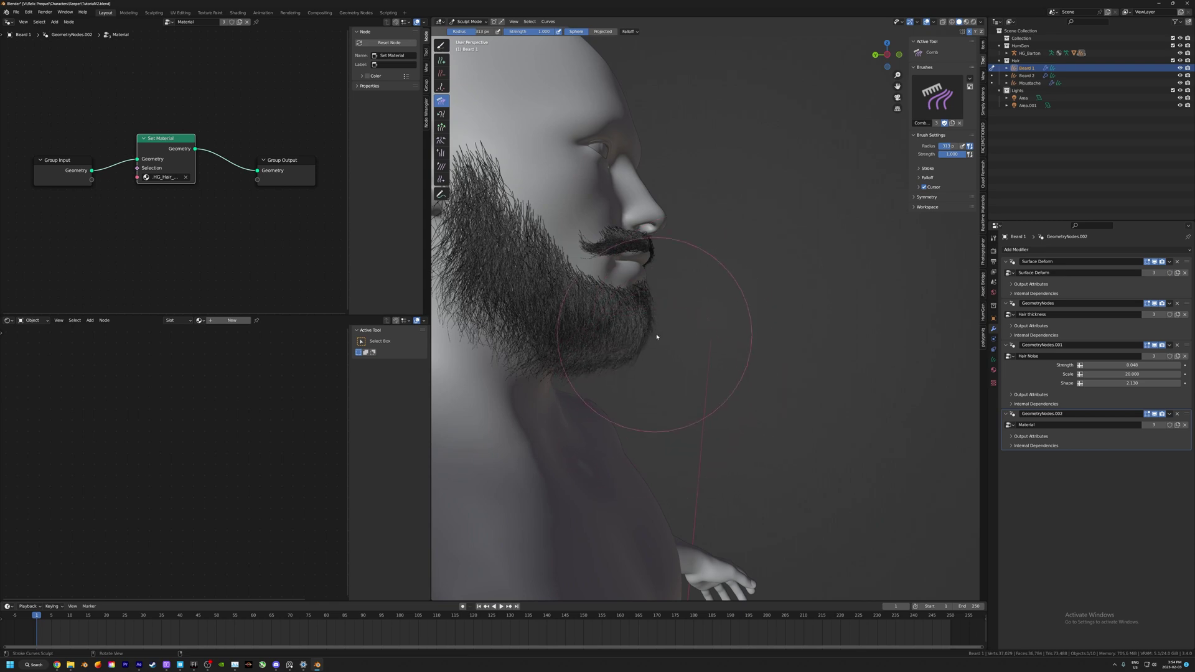
pyautogui.moveTo(656, 337)
pyautogui.mouseDown(button='middle')
pyautogui.moveTo(703, 320)
pyautogui.moveTo(648, 315)
pyautogui.mouseUp(button='middle')
pyautogui.moveTo(675, 314)
pyautogui.mouseDown()
pyautogui.moveTo(747, 320)
pyautogui.moveTo(722, 315)
pyautogui.mouseUp()
pyautogui.moveTo(722, 315)
pyautogui.mouseDown(button='middle')
pyautogui.moveTo(809, 280)
pyautogui.moveTo(830, 328)
pyautogui.mouseUp(button='middle')
pyautogui.moveTo(684, 343)
pyautogui.mouseDown(button='middle')
pyautogui.moveTo(649, 320)
pyautogui.moveTo(767, 338)
pyautogui.mouseUp(button='middle')
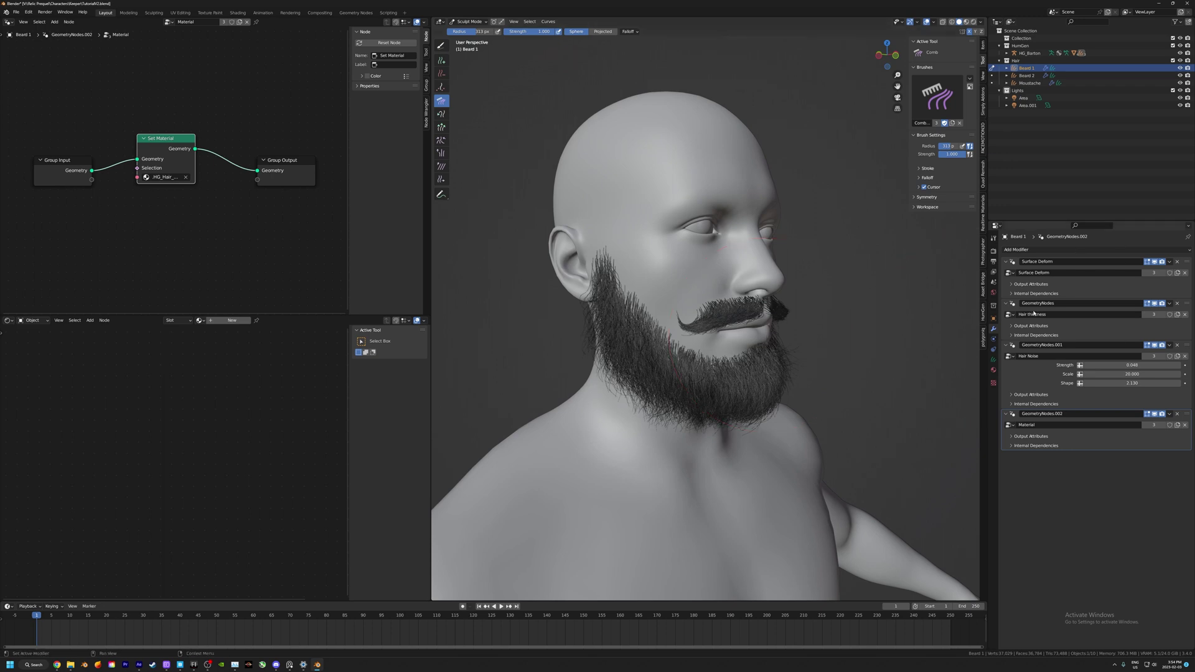
pyautogui.moveTo(704, 287)
pyautogui.mouseDown(button='middle')
pyautogui.moveTo(640, 259)
pyautogui.moveTo(754, 303)
pyautogui.mouseUp(button='middle')
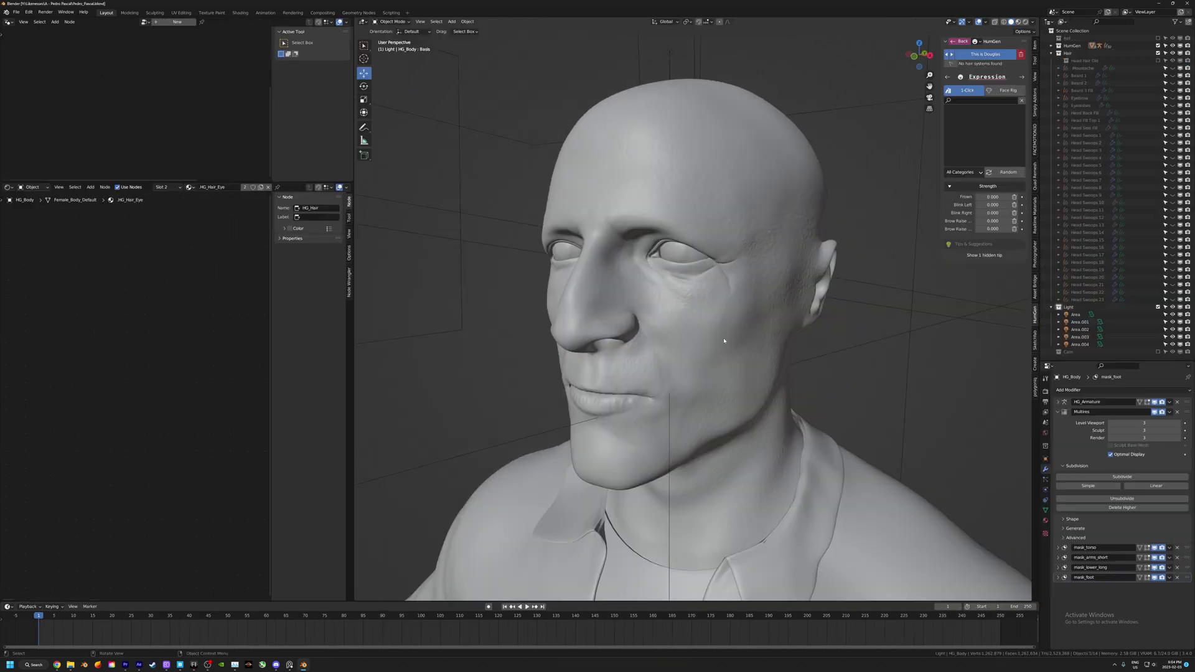
pyautogui.moveTo(726, 347); pyautogui.dragTo(694, 352, button='middle')
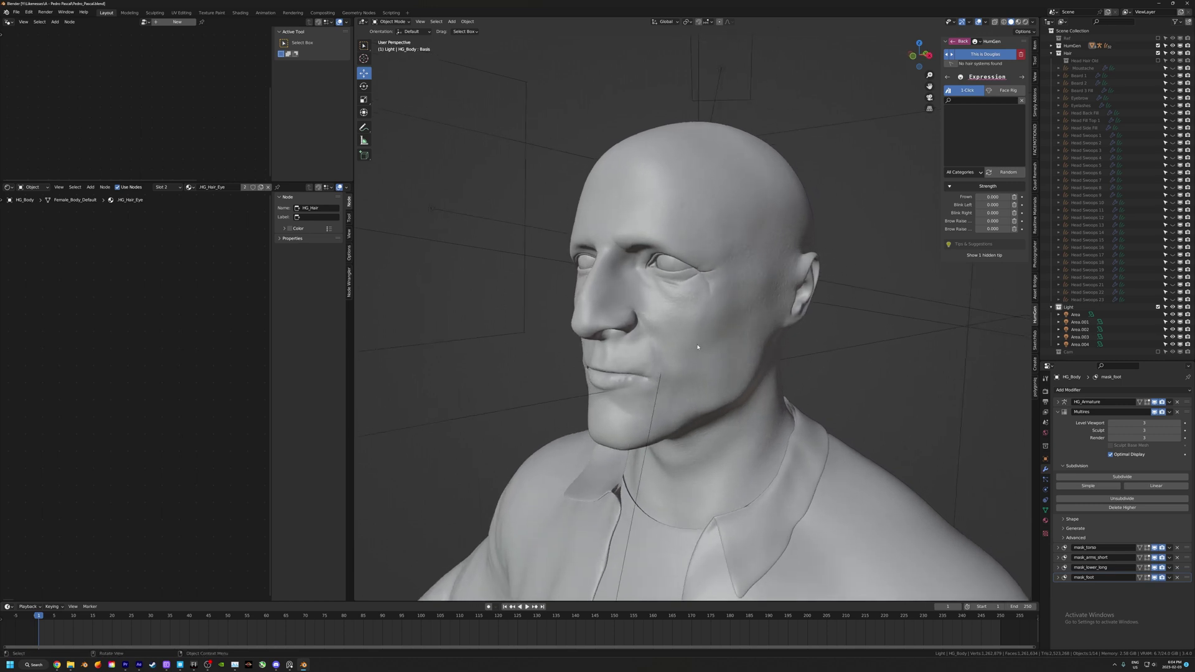
pyautogui.moveTo(698, 350); pyautogui.dragTo(697, 251, button='middle')
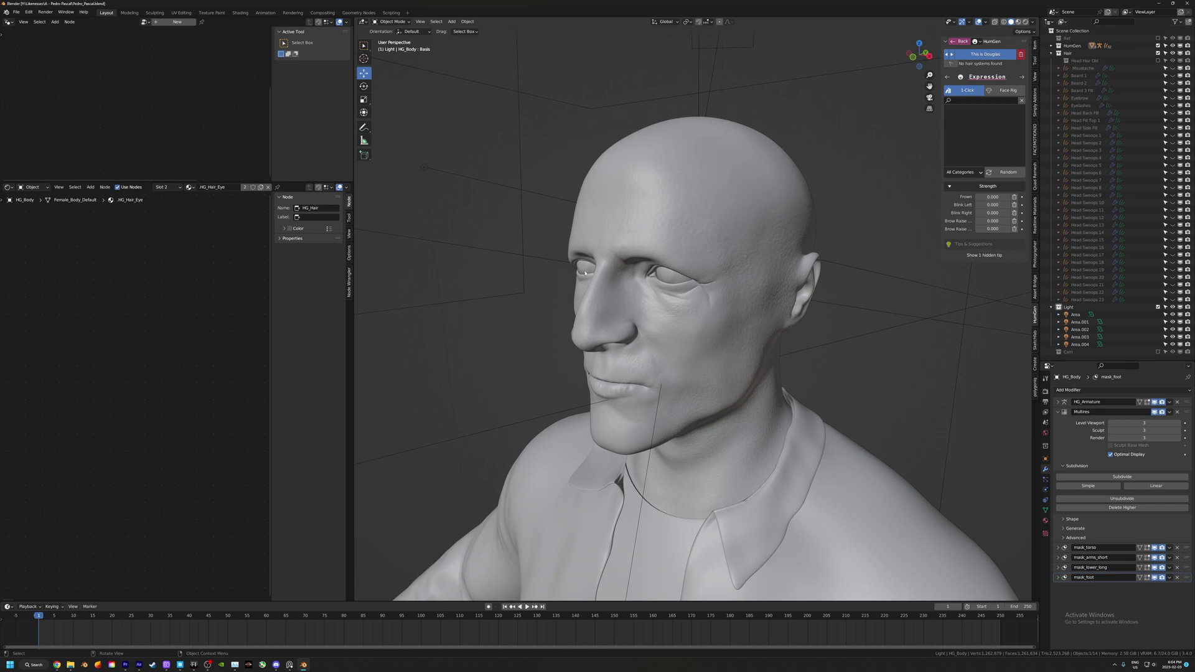
pyautogui.moveTo(789, 337); pyautogui.dragTo(688, 308, button='middle')
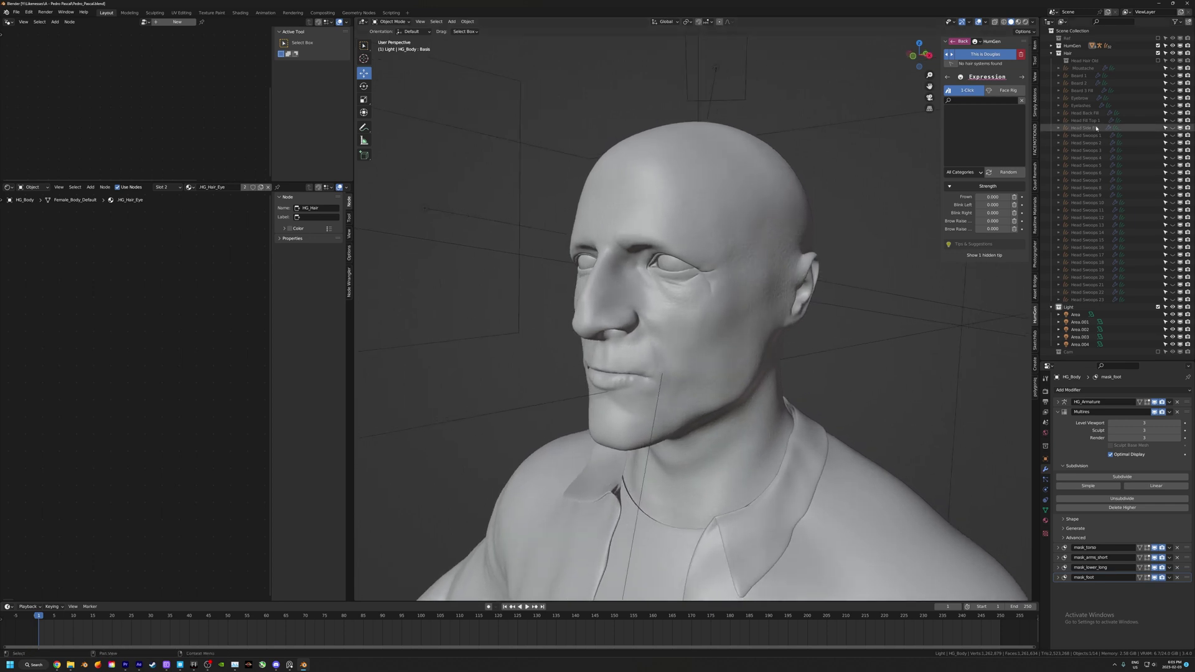
pyautogui.moveTo(777, 256); pyautogui.dragTo(867, 240, button='middle')
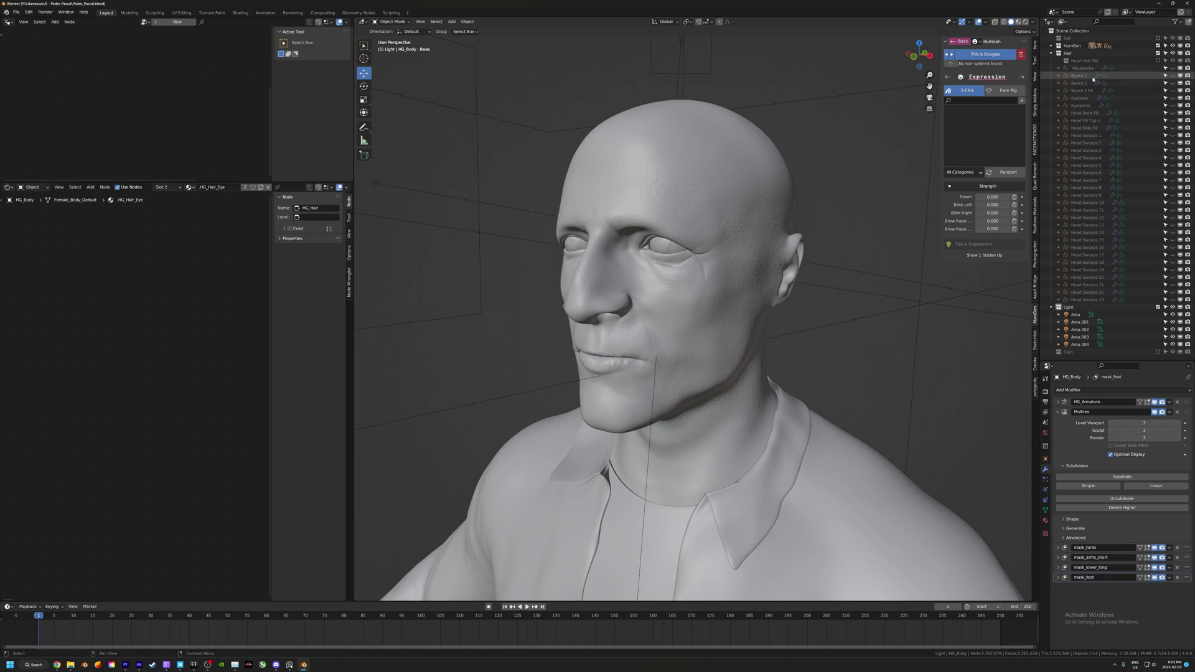
pyautogui.moveTo(725, 245); pyautogui.dragTo(672, 250, button='middle')
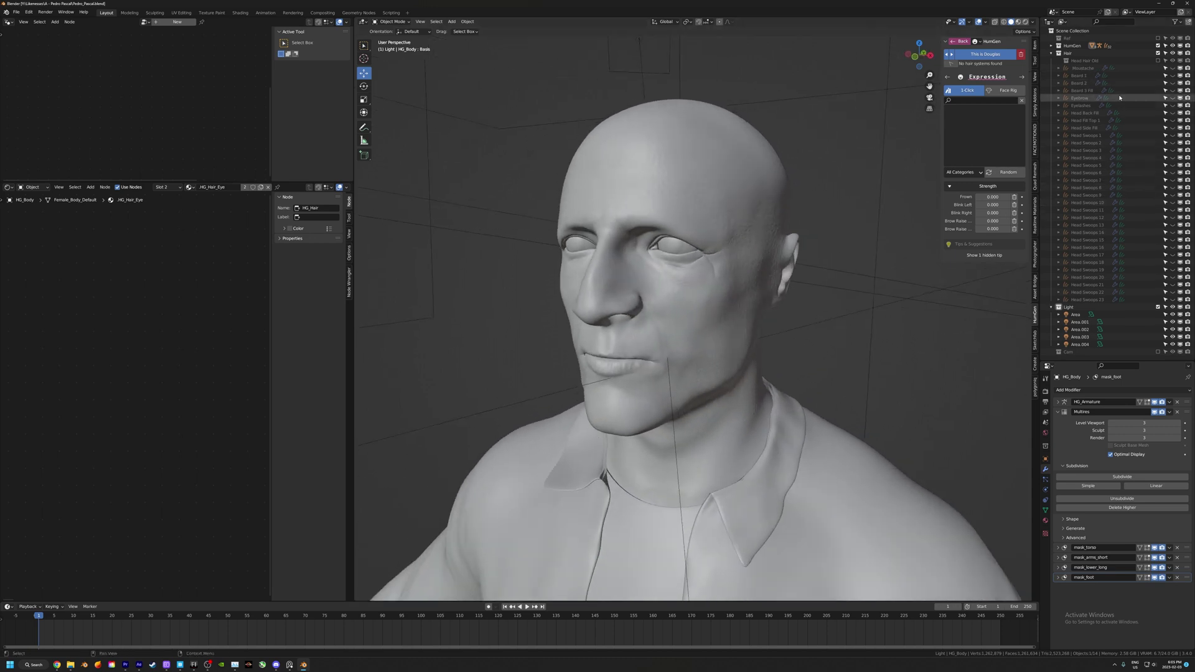
pyautogui.moveTo(809, 231)
pyautogui.mouseDown(button='middle')
pyautogui.moveTo(831, 235)
pyautogui.moveTo(809, 215)
pyautogui.mouseUp(button='middle')
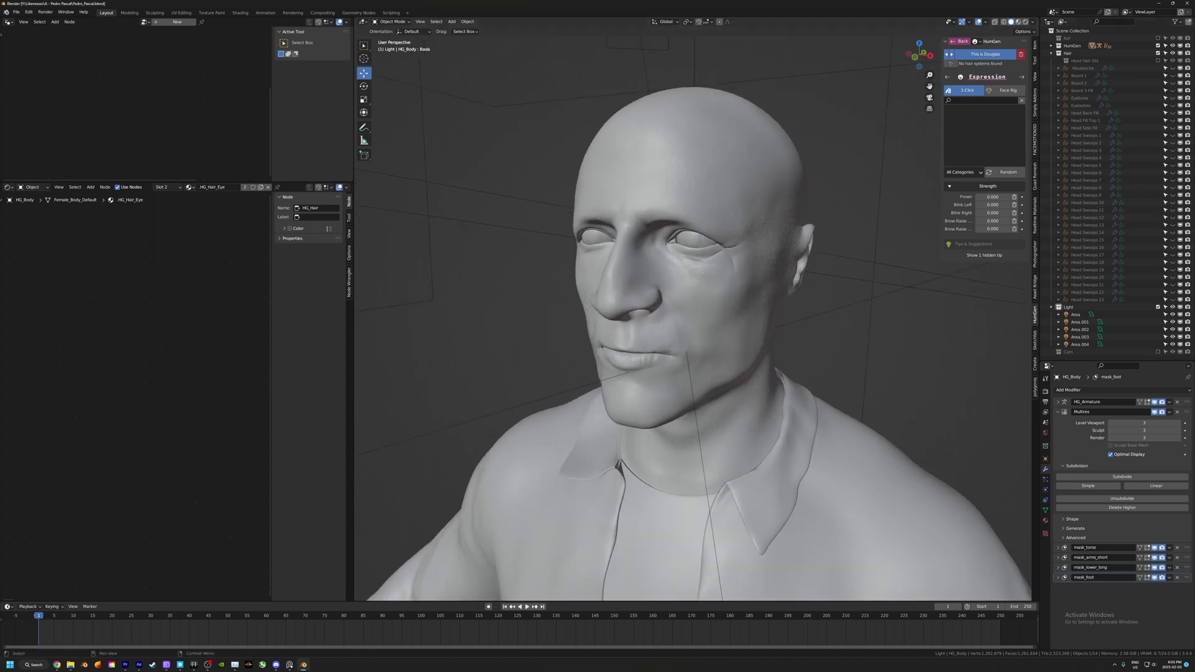
# - Unhide the Moustache, Beard 1, Beard 2, Beard 3 Fill, eyebrow and eyelash hair objects in the viewport
pyautogui.click(1174, 68)
pyautogui.moveTo(908, 196); pyautogui.dragTo(906, 183, button='middle')
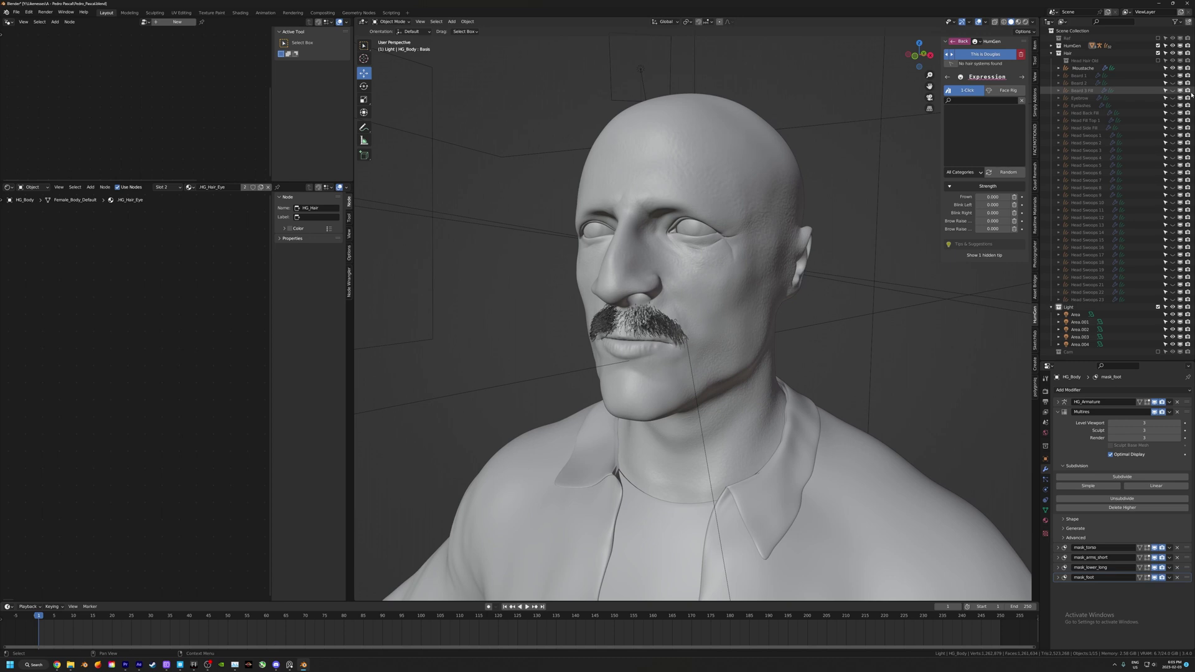
pyautogui.click(1173, 83)
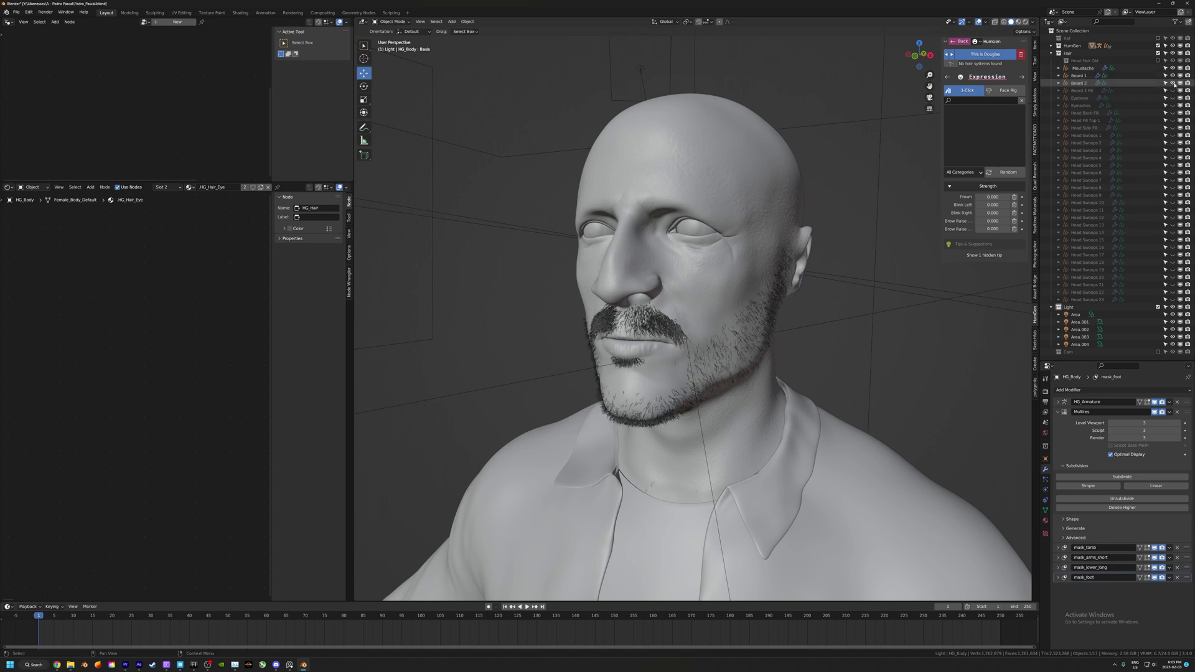
pyautogui.click(1173, 90)
pyautogui.click(1173, 98)
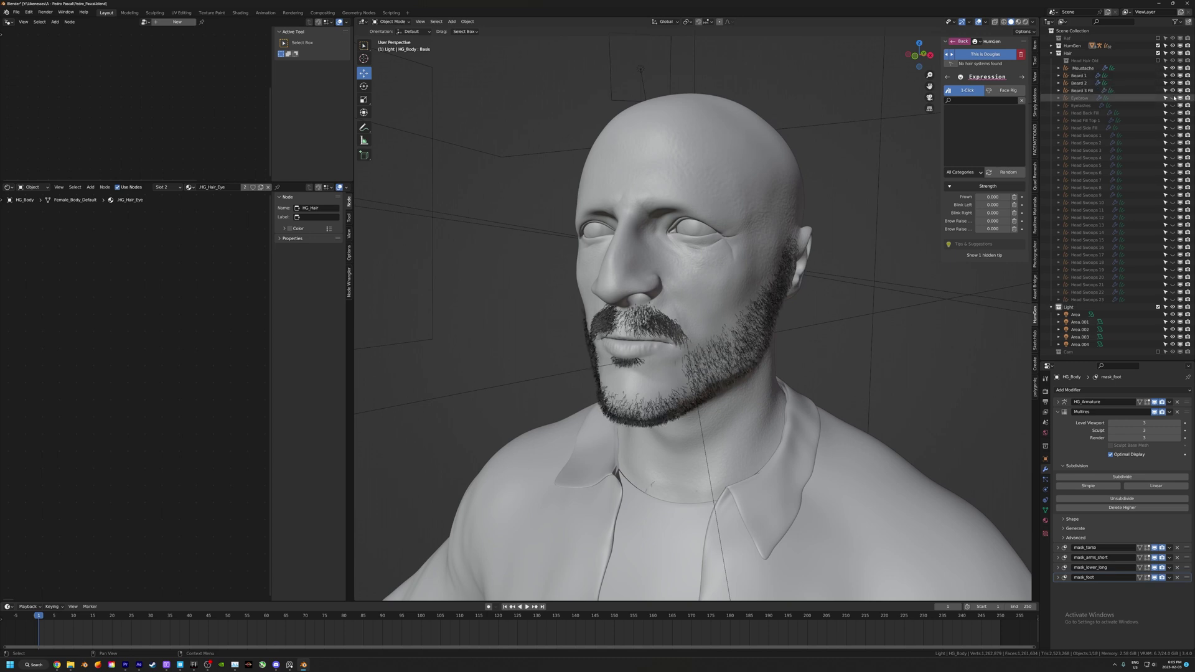
pyautogui.click(1173, 105)
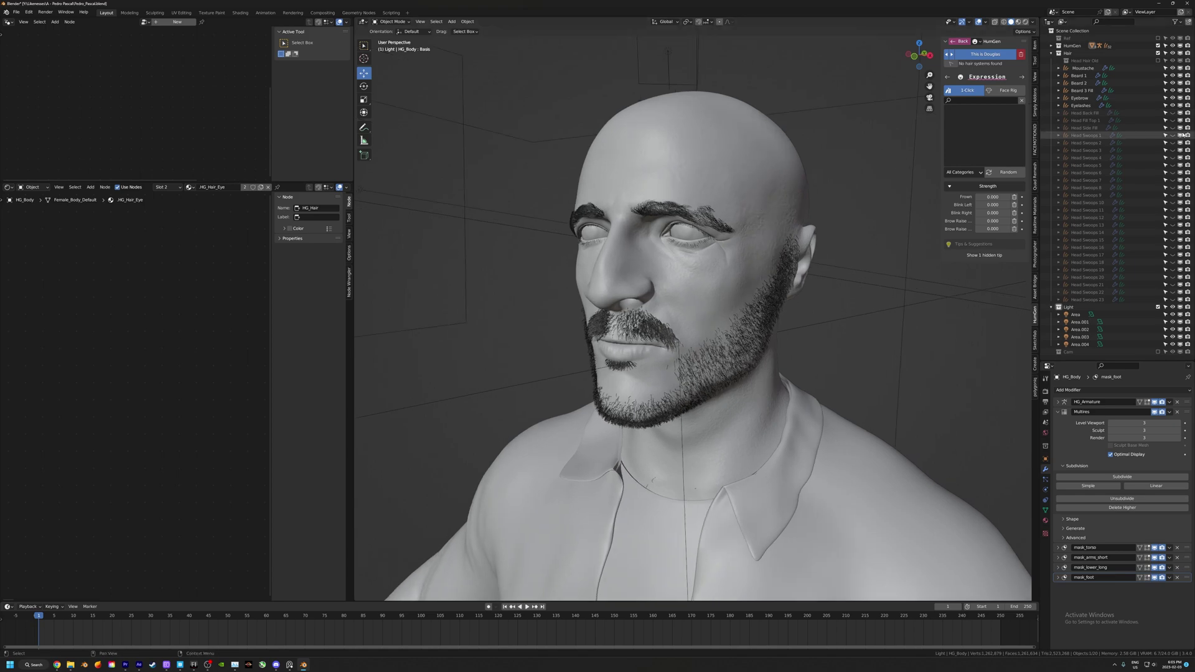
# - Unhide the Head Back Fill, Head Fill Top 1 and Head Side Fill hair objects in the viewport
pyautogui.click(1173, 113)
pyautogui.moveTo(716, 262); pyautogui.dragTo(839, 252, button='middle')
pyautogui.moveTo(757, 281); pyautogui.dragTo(759, 337, button='middle')
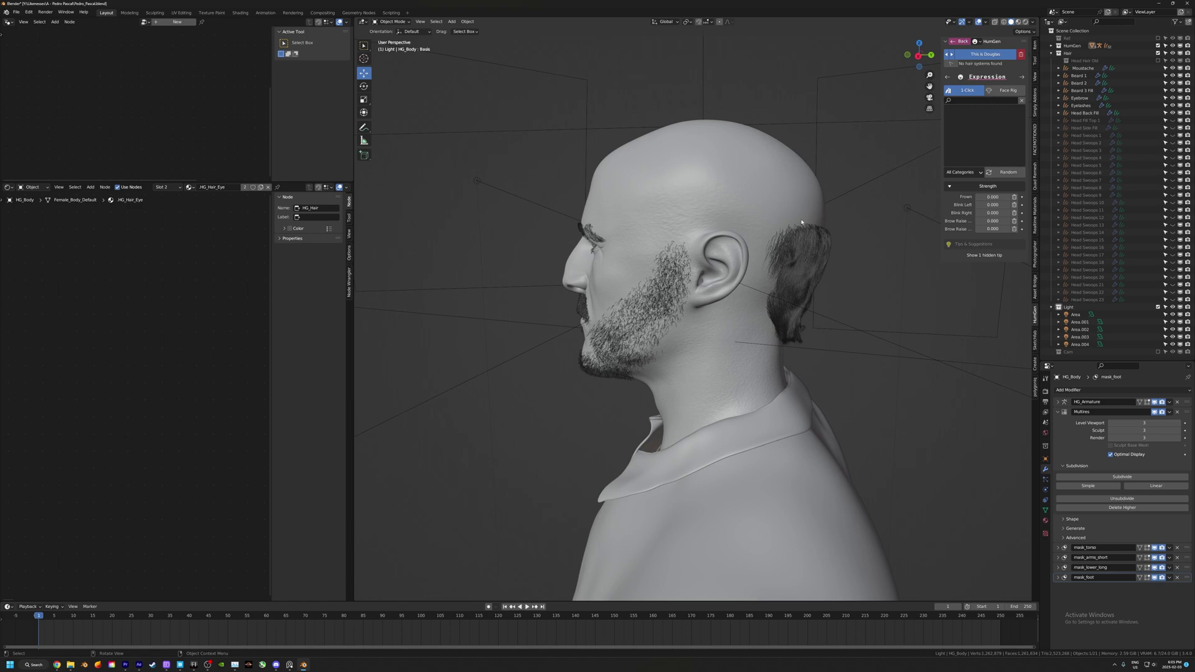
pyautogui.moveTo(835, 272); pyautogui.dragTo(842, 272, button='middle')
pyautogui.click(1174, 120)
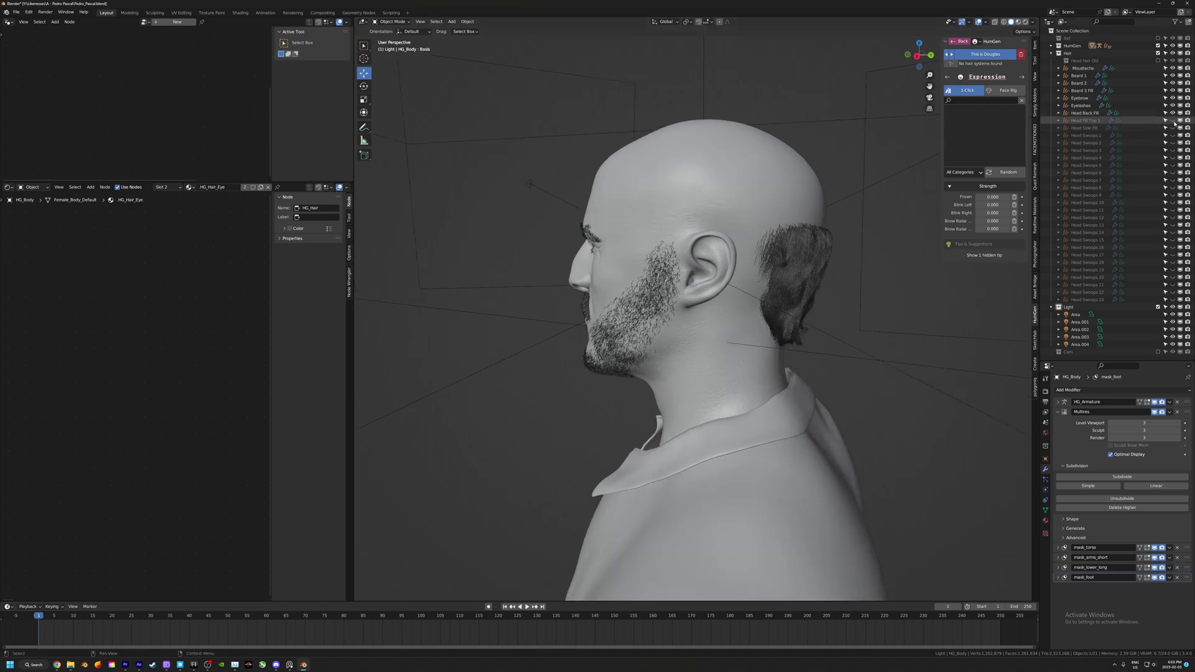
pyautogui.moveTo(752, 166); pyautogui.dragTo(533, 266, button='middle')
pyautogui.click(1173, 127)
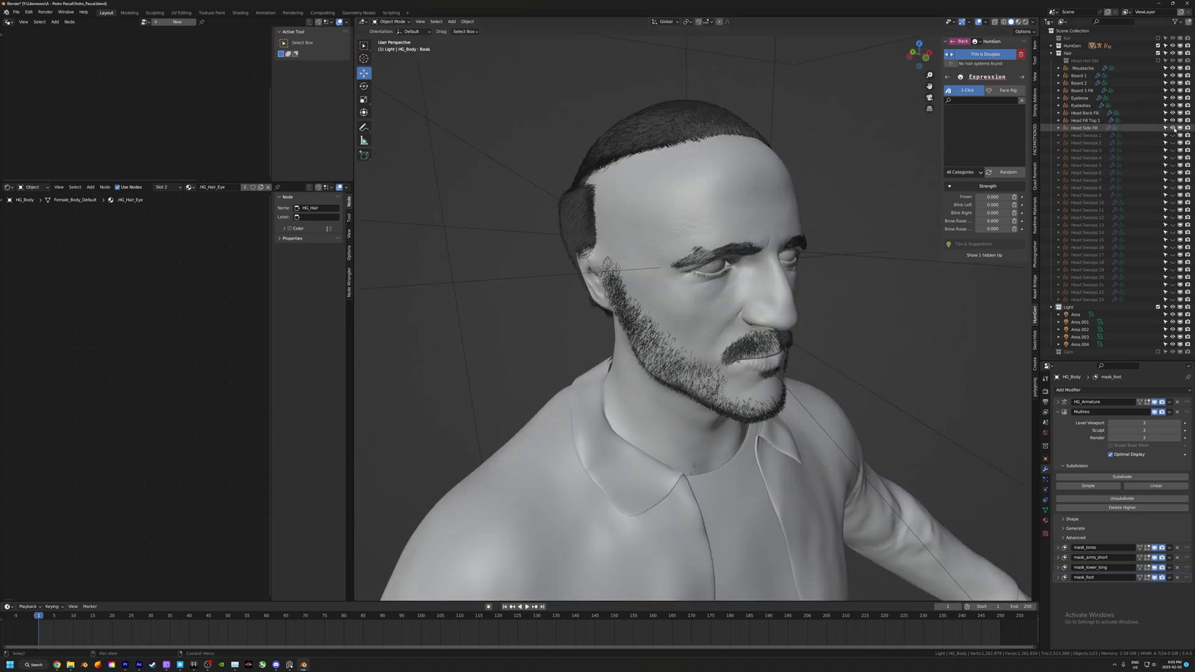
pyautogui.moveTo(766, 261); pyautogui.dragTo(841, 243, button='middle')
pyautogui.moveTo(711, 187); pyautogui.dragTo(664, 203, button='middle')
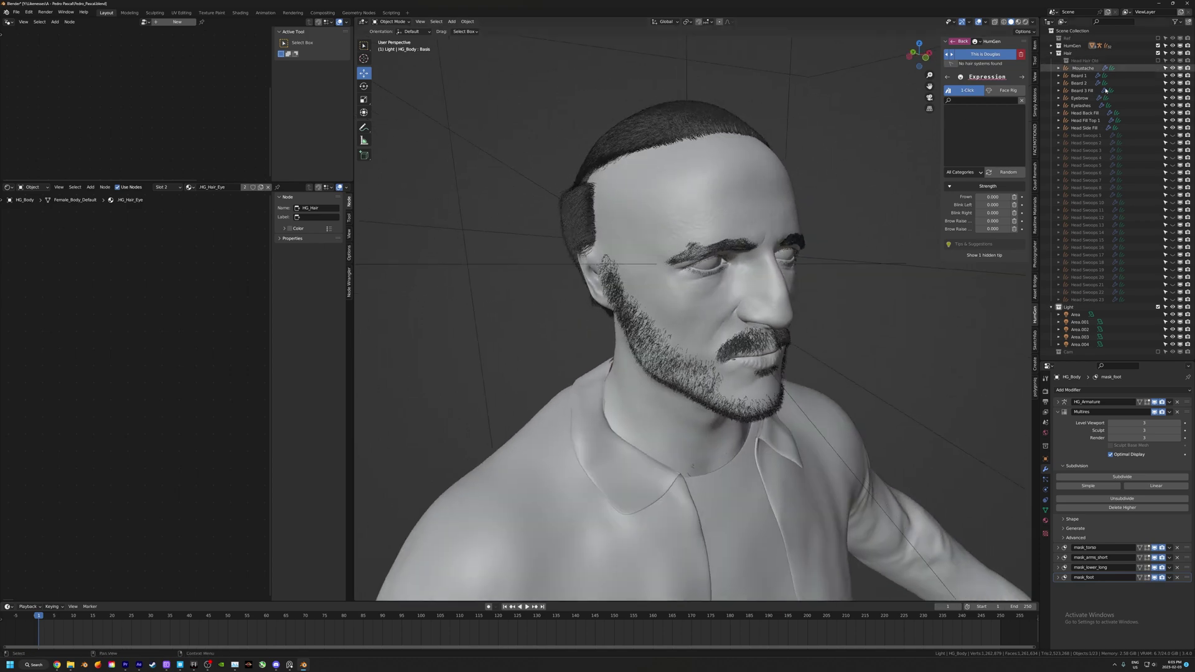
pyautogui.moveTo(764, 203); pyautogui.dragTo(713, 205, button='middle')
# - Unhide all the Head Sweeps hair objects from 1 to 23 in the viewport
pyautogui.click(1173, 135)
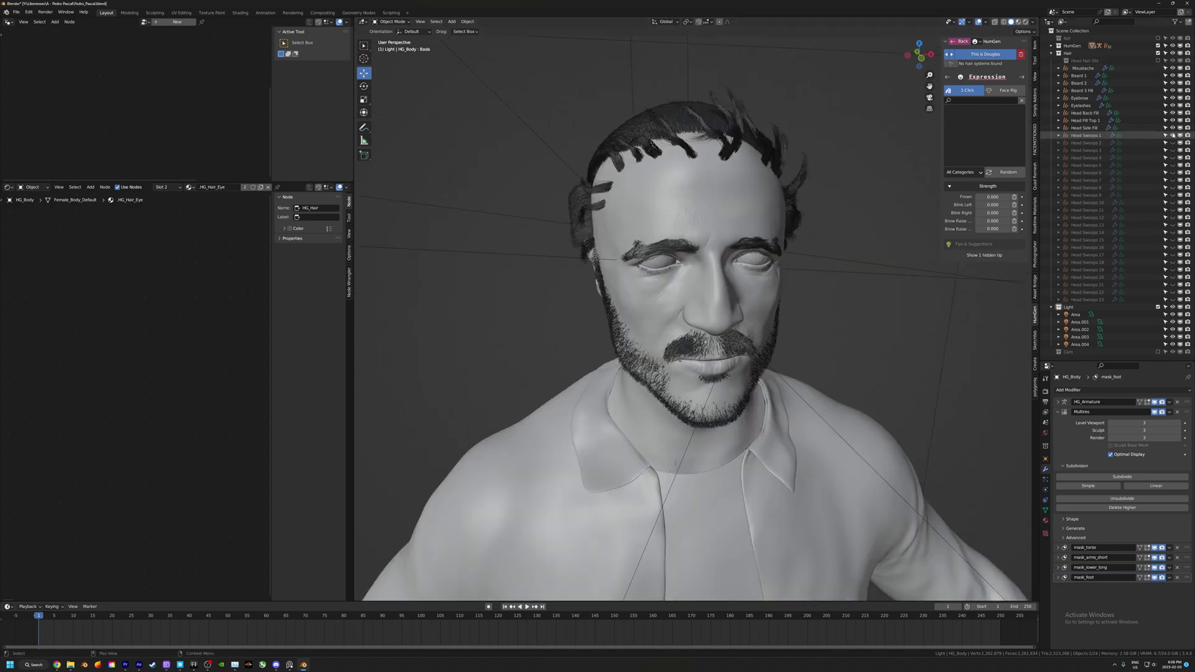
pyautogui.moveTo(685, 124); pyautogui.dragTo(754, 126, button='middle')
pyautogui.moveTo(569, 142); pyautogui.dragTo(517, 145, button='middle')
pyautogui.click(1173, 143)
pyautogui.click(1173, 150)
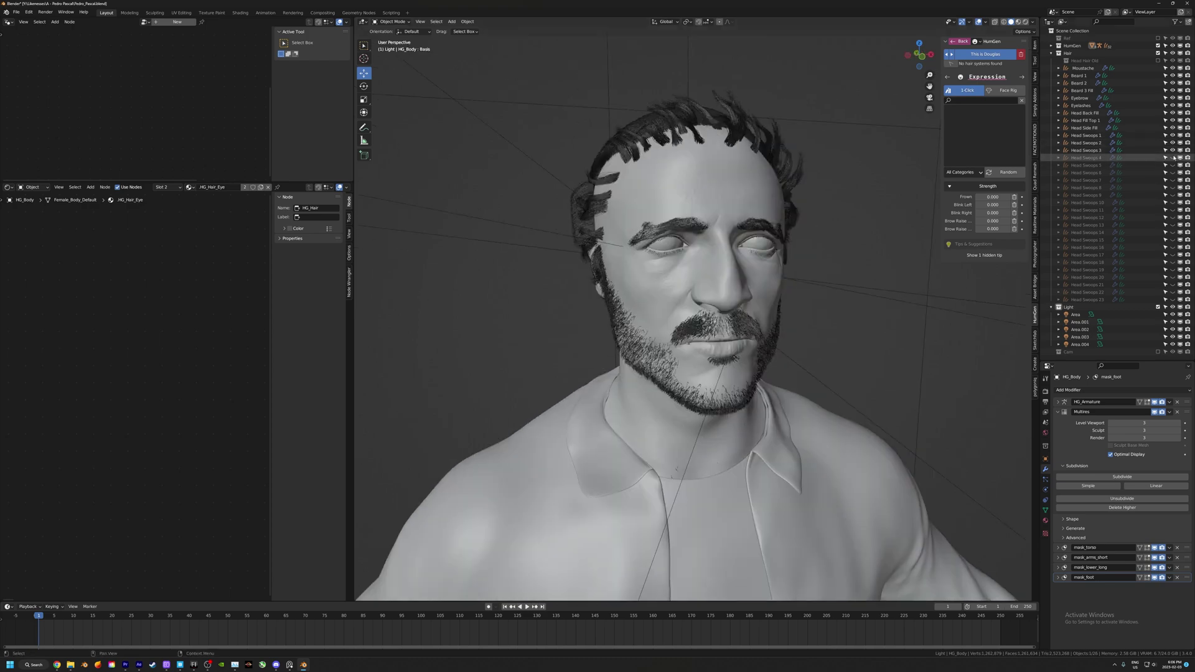
pyautogui.click(1173, 157)
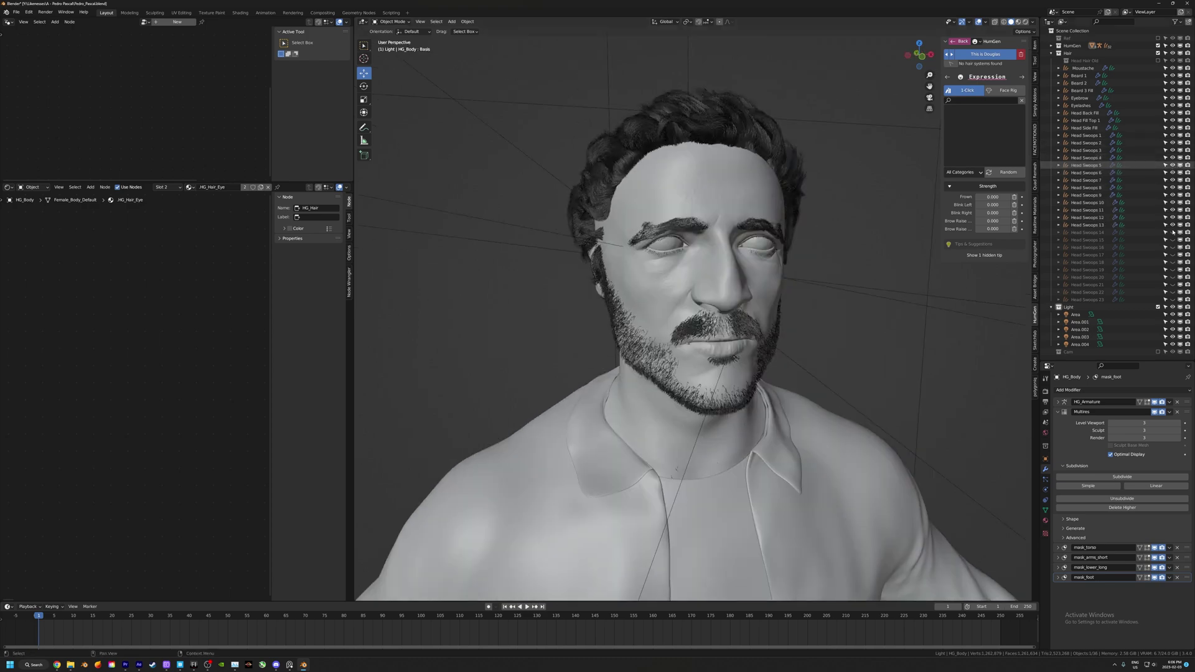
pyautogui.moveTo(716, 187); pyautogui.dragTo(670, 168, button='middle')
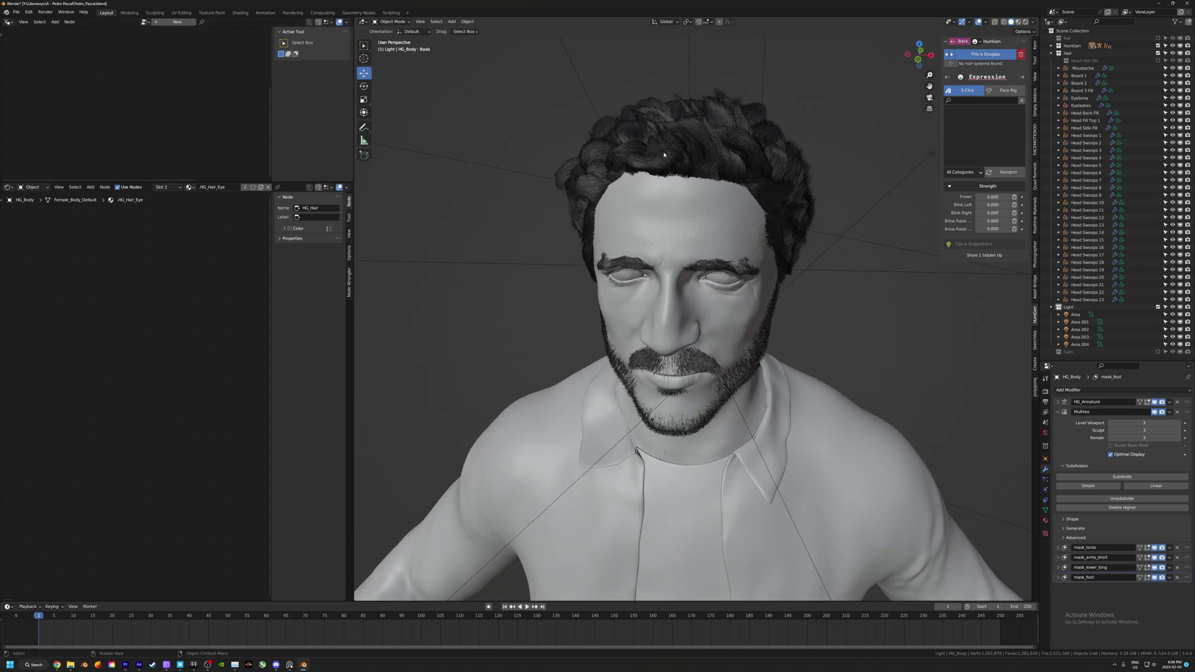
# - View the finished character through the camera with rendered viewport shading
pyautogui.moveTo(703, 182); pyautogui.dragTo(732, 230, button='middle')
pyautogui.press('KP_0')
pyautogui.press('KP_0')
pyautogui.press('KP_0')
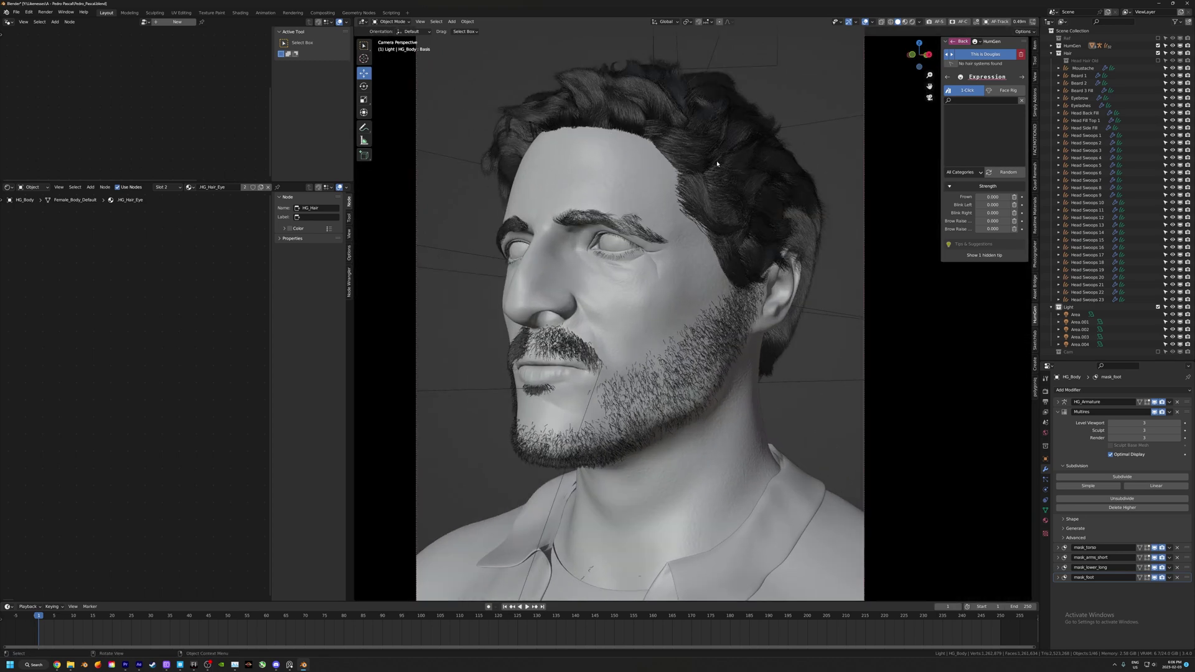
pyautogui.click(912, 22)
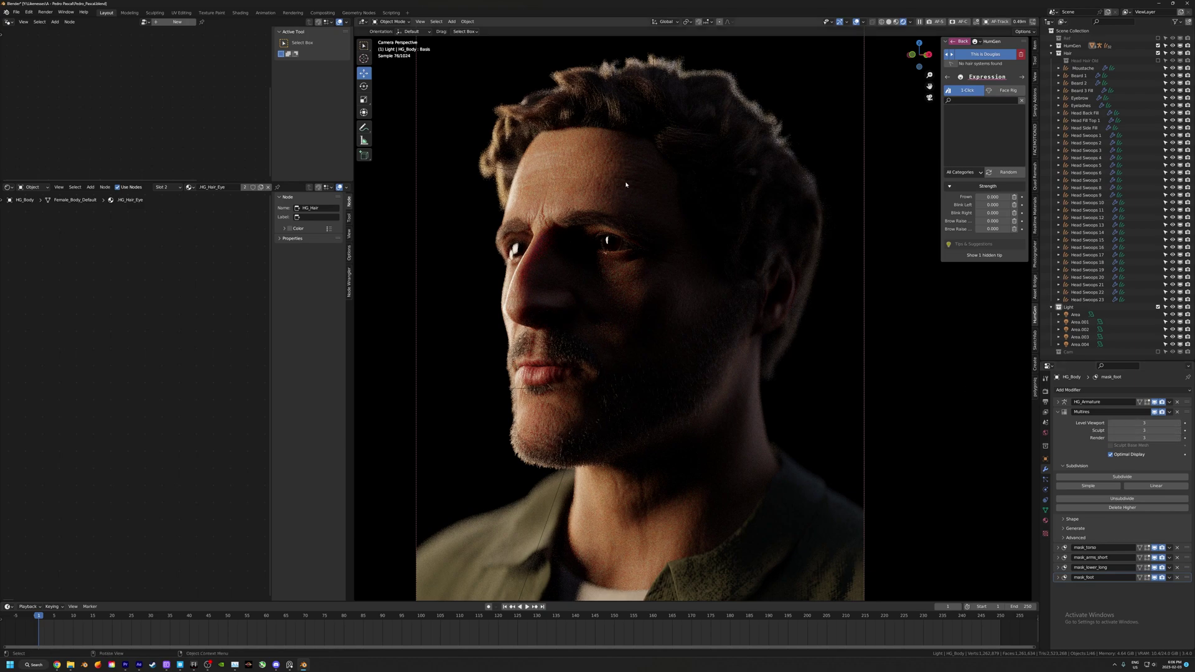
# - Examine the layered hair in rendered shading from several angles around the character's head
pyautogui.moveTo(663, 97); pyautogui.dragTo(800, 151, button='middle')
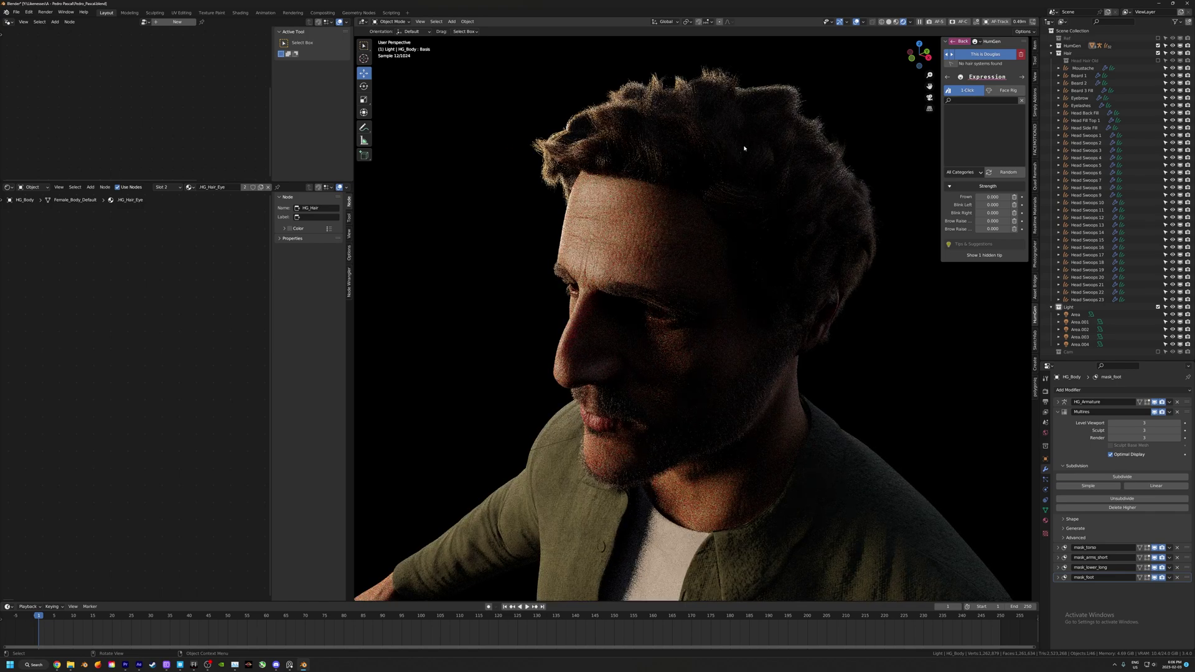
pyautogui.moveTo(739, 143); pyautogui.dragTo(743, 97, button='middle')
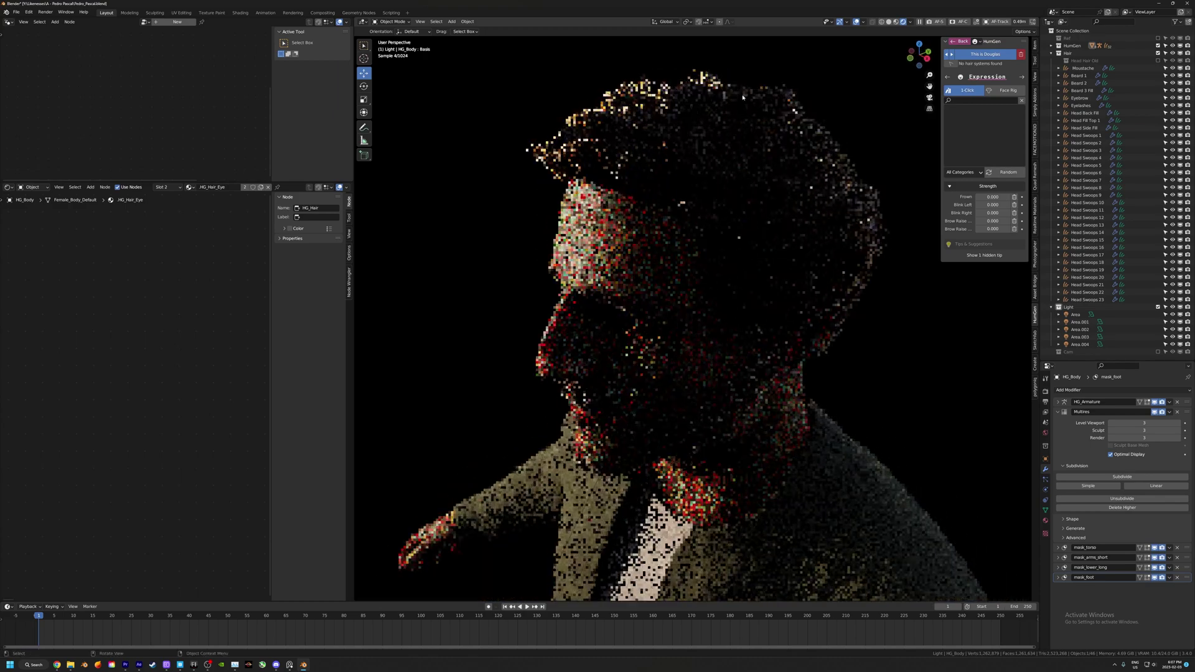
pyautogui.moveTo(751, 138); pyautogui.dragTo(741, 135, button='middle')
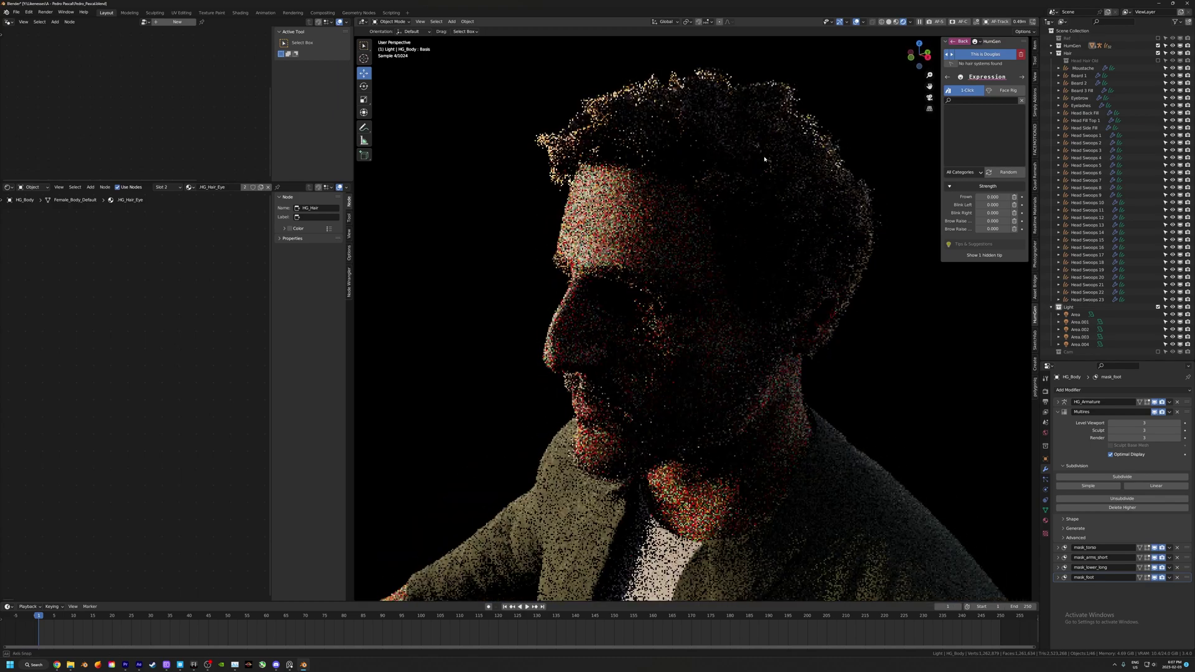
pyautogui.moveTo(764, 159); pyautogui.dragTo(767, 160, button='middle')
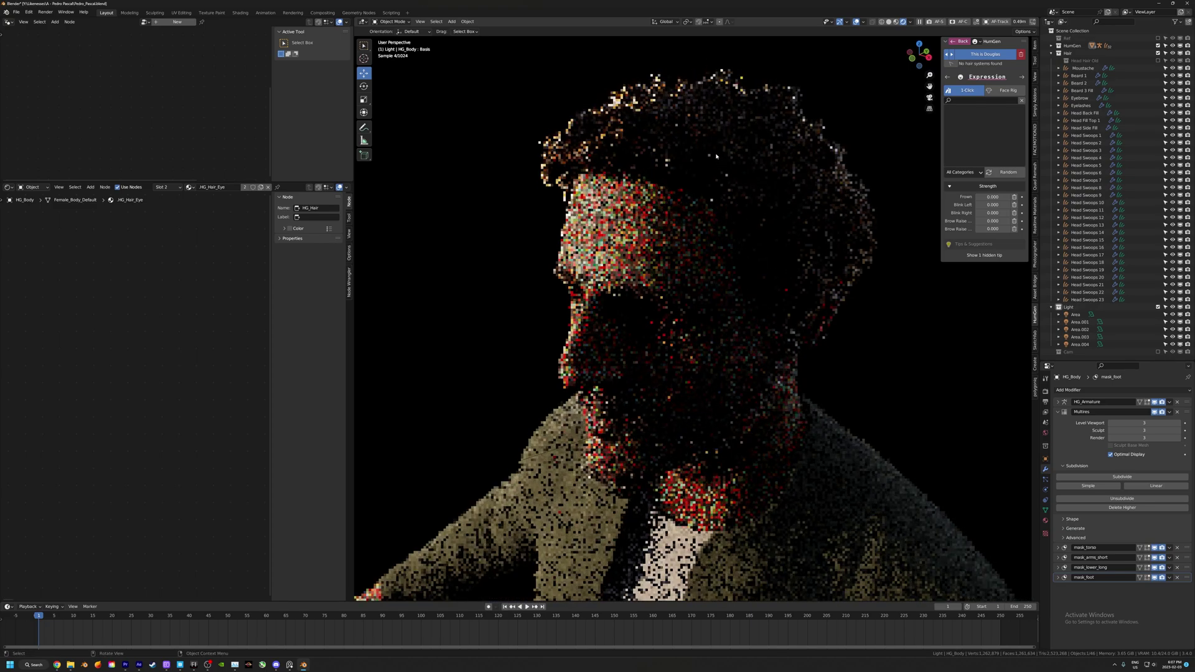
pyautogui.moveTo(716, 156); pyautogui.dragTo(717, 163, button='middle')
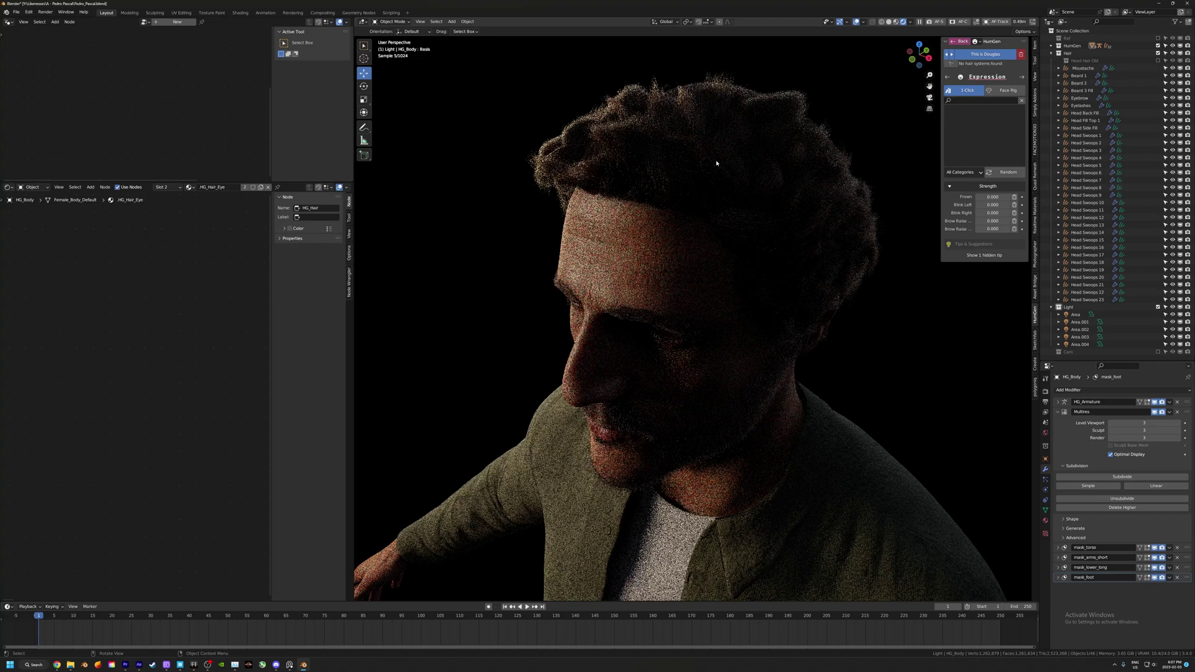
pyautogui.moveTo(757, 207); pyautogui.dragTo(741, 192, button='middle')
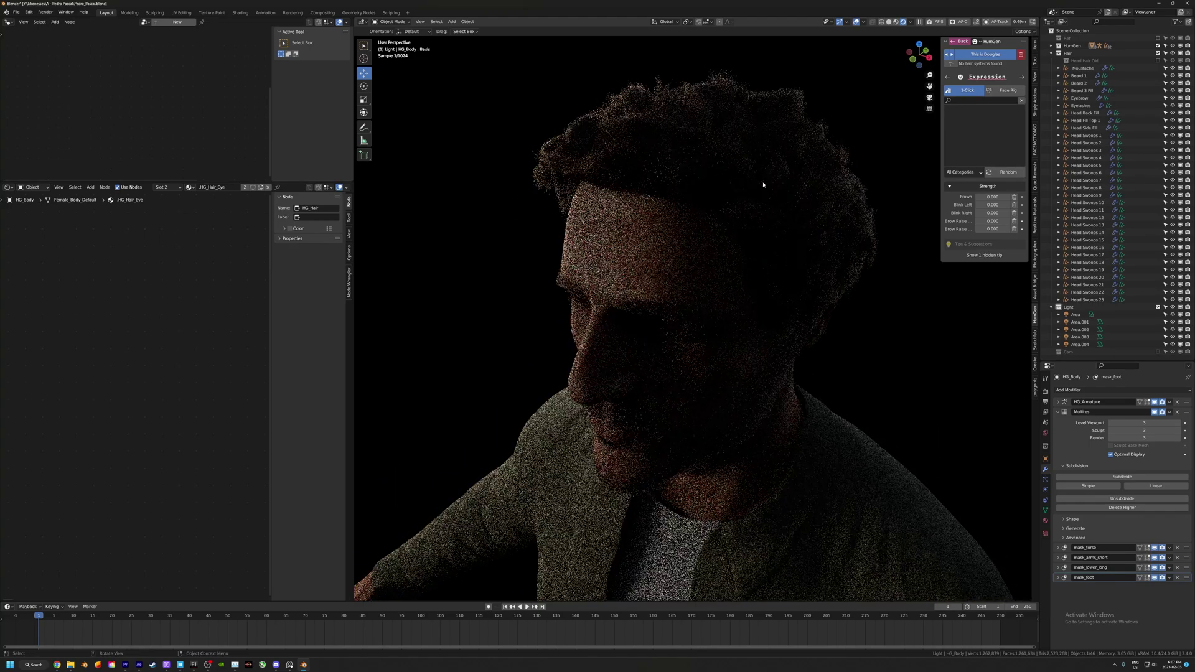
# - Switch the viewport to solid shading and view the character's hair, beard and moustache from a front three-quarter angle
pyautogui.click(889, 22)
pyautogui.moveTo(641, 228); pyautogui.dragTo(806, 312, button='middle')
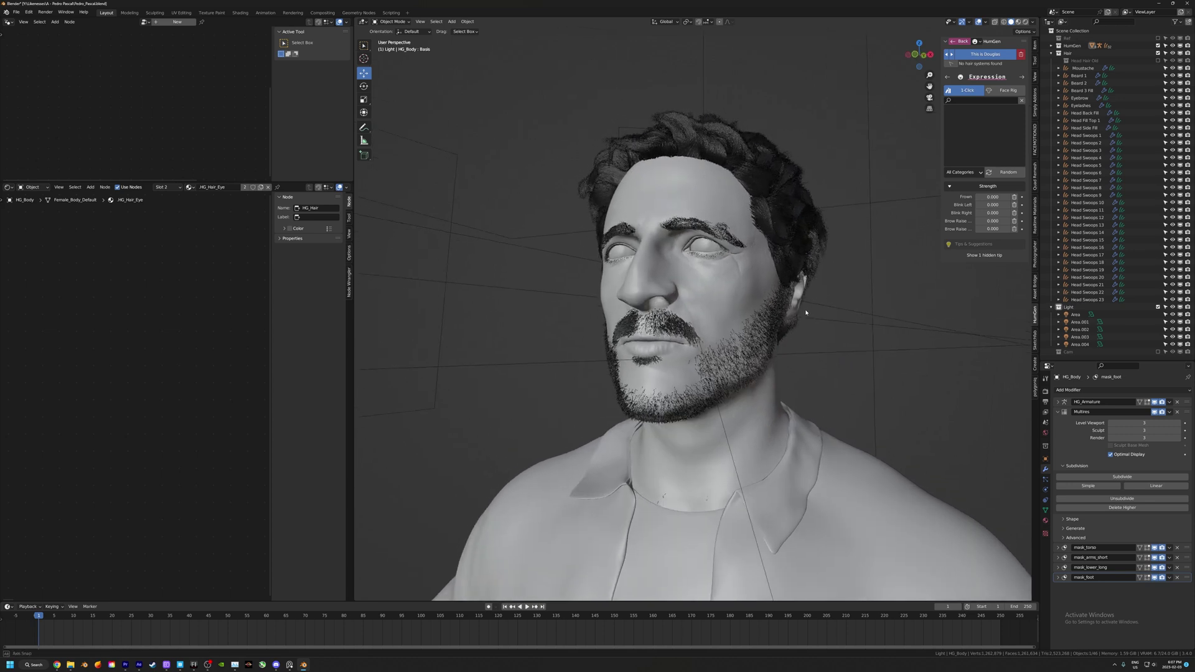